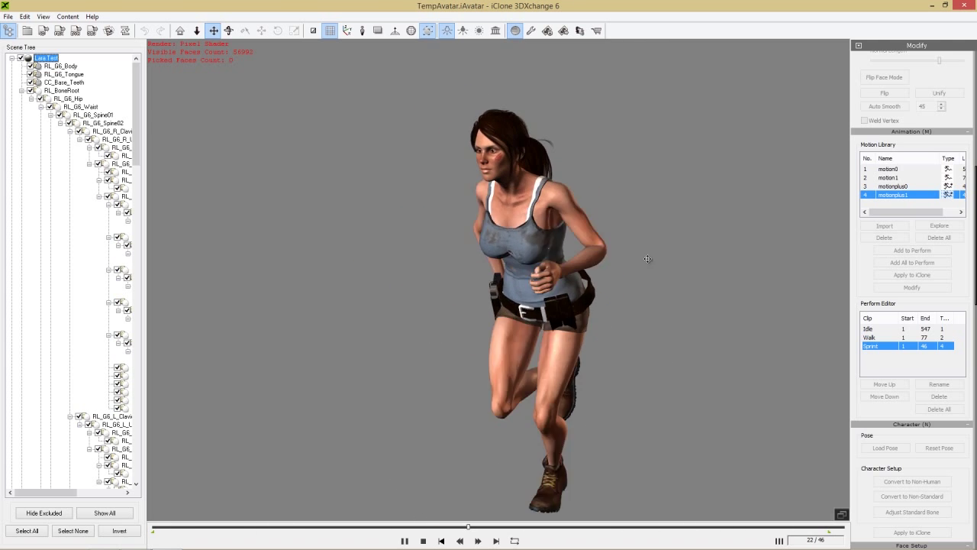
Step: Preview the Walk and Idle perform clips on the character and pause playback during Idle
click(878, 337)
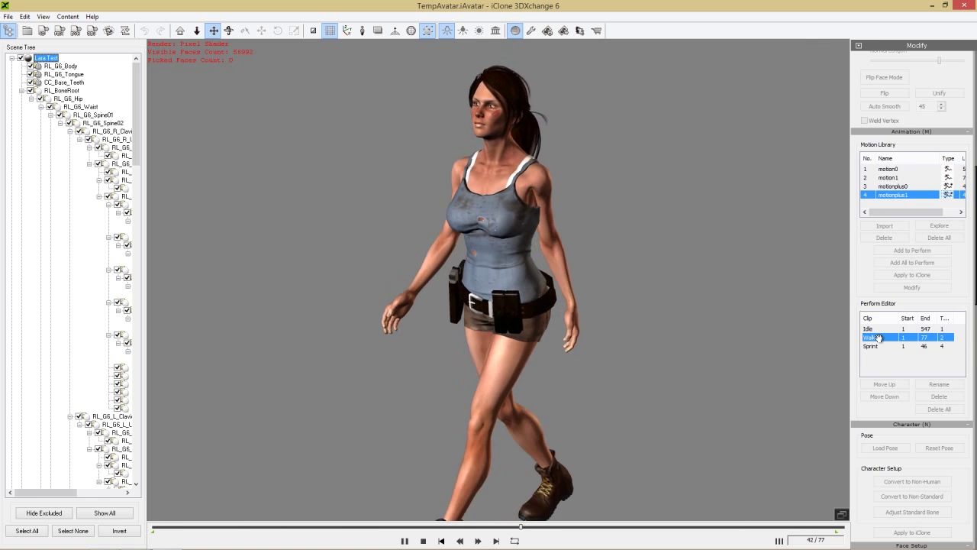
click(869, 328)
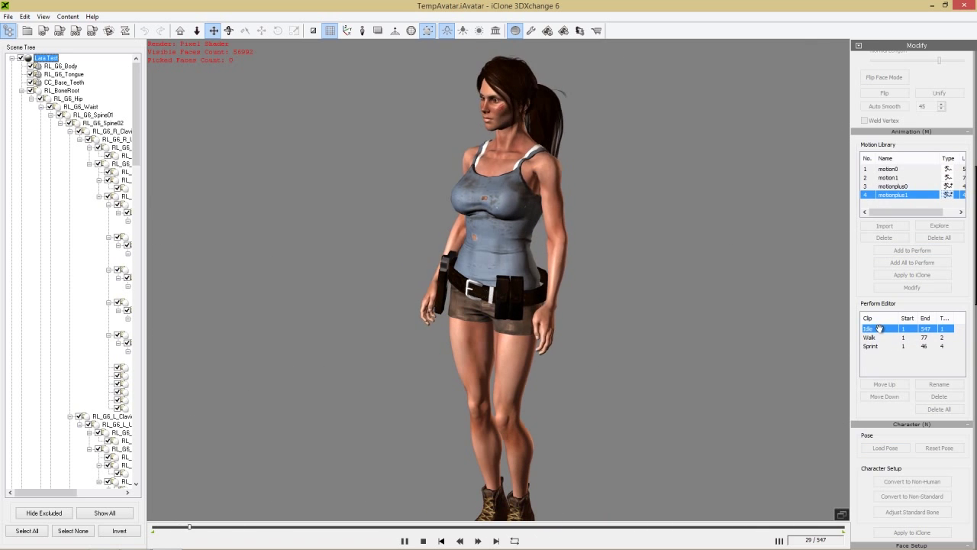
drag(742, 325, 643, 333)
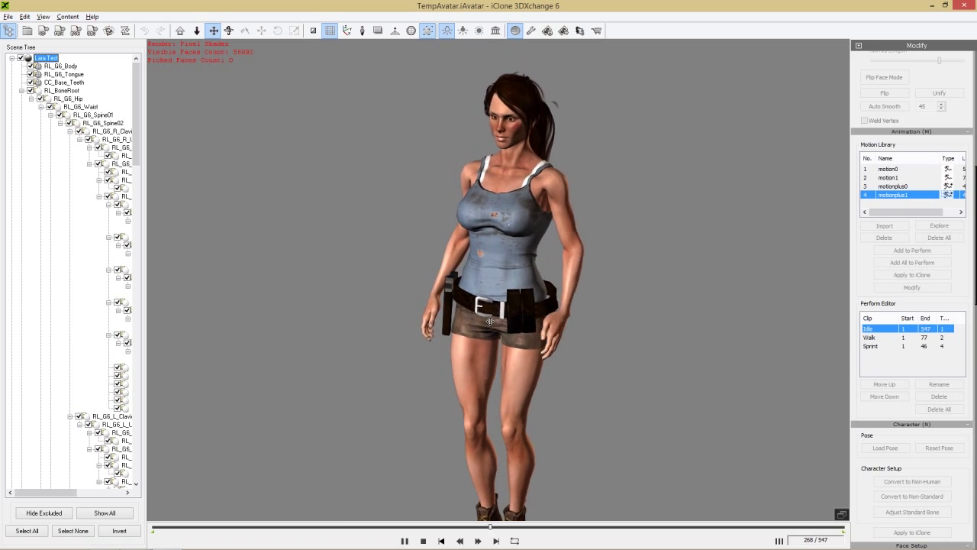
scroll(491, 345, down, 2)
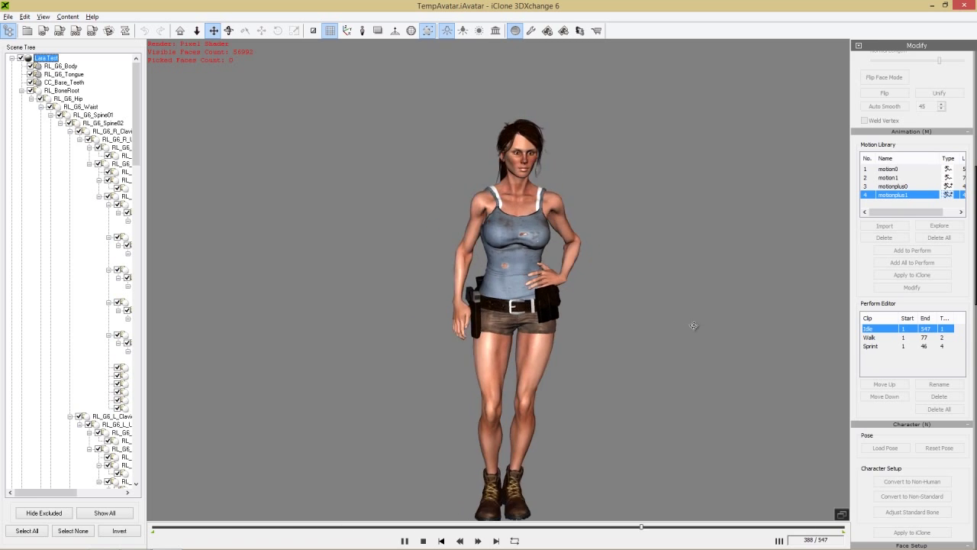
key(space)
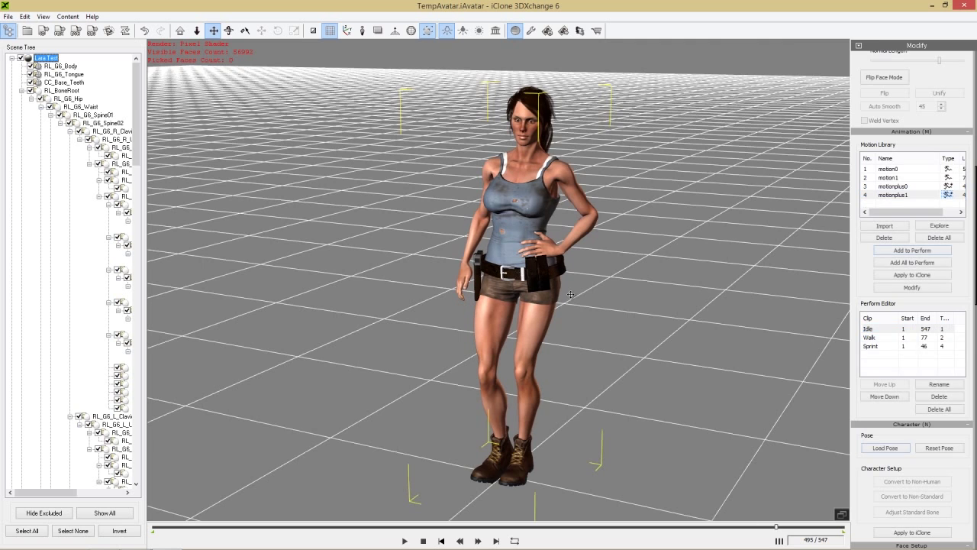
Step: Switch to iClone, apply the F_Stand stretch motion from Suave & Charming's Idle around set to the character, and stop its playback
key(alt+Tab)
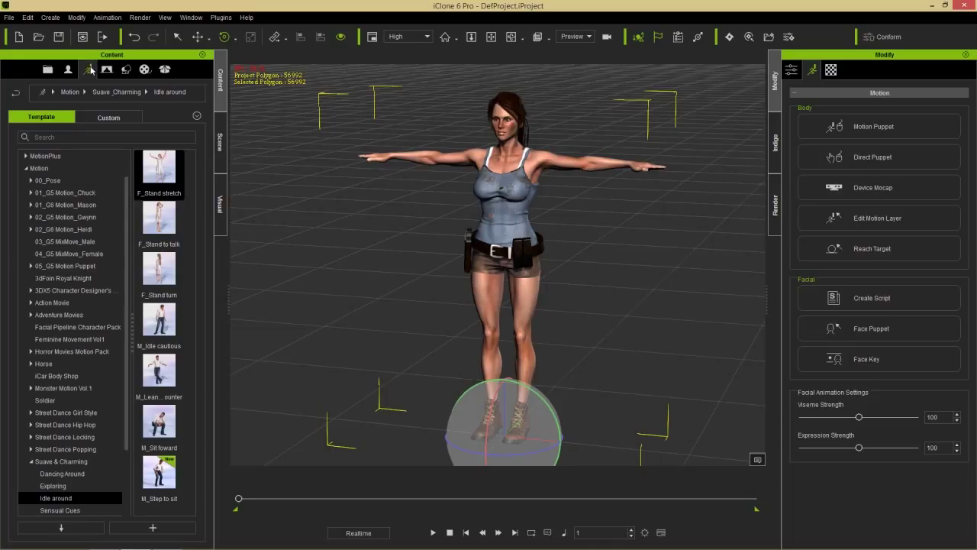
click(67, 498)
double_click(159, 168)
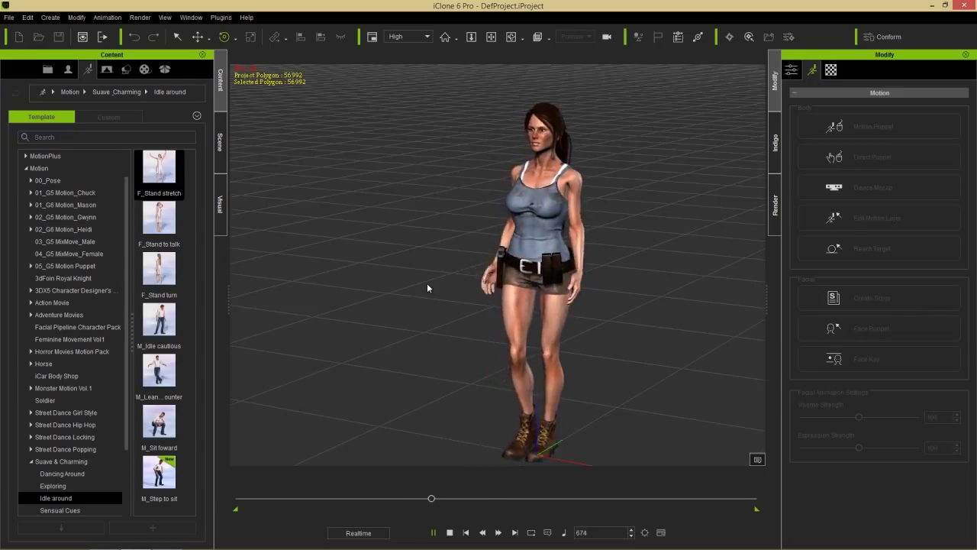
key(space)
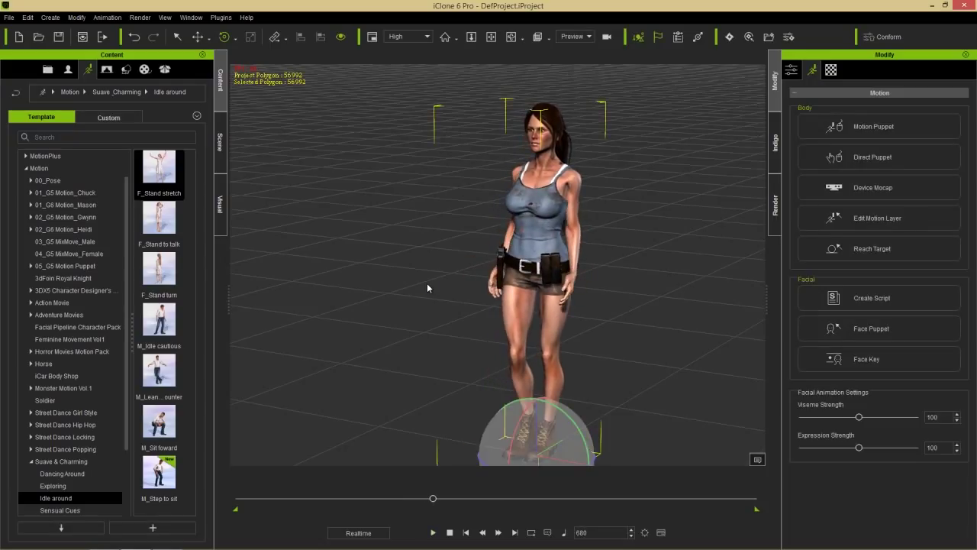
click(451, 534)
Step: Open the timeline and use Speed mode to shorten the F_Stand stretch clip to end at about frame 509
key(F3)
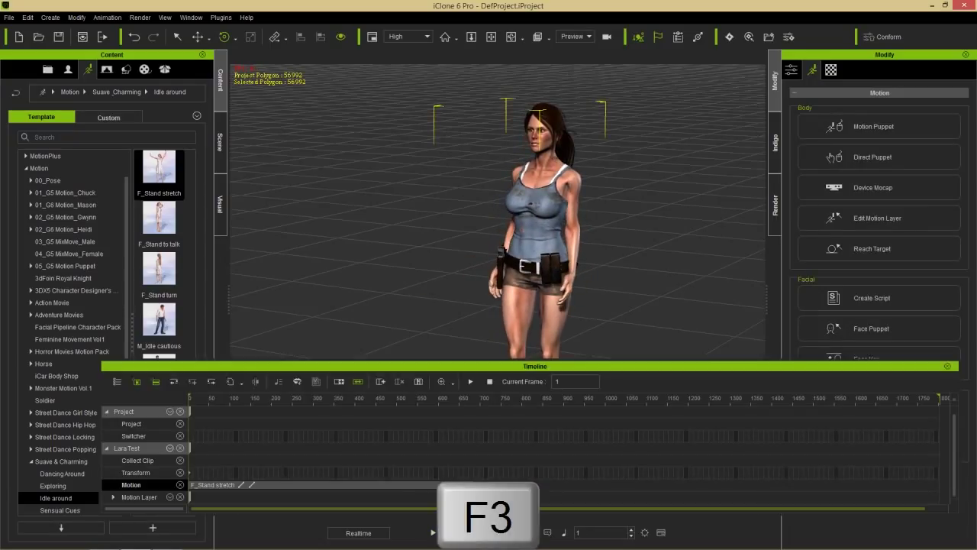
click(272, 484)
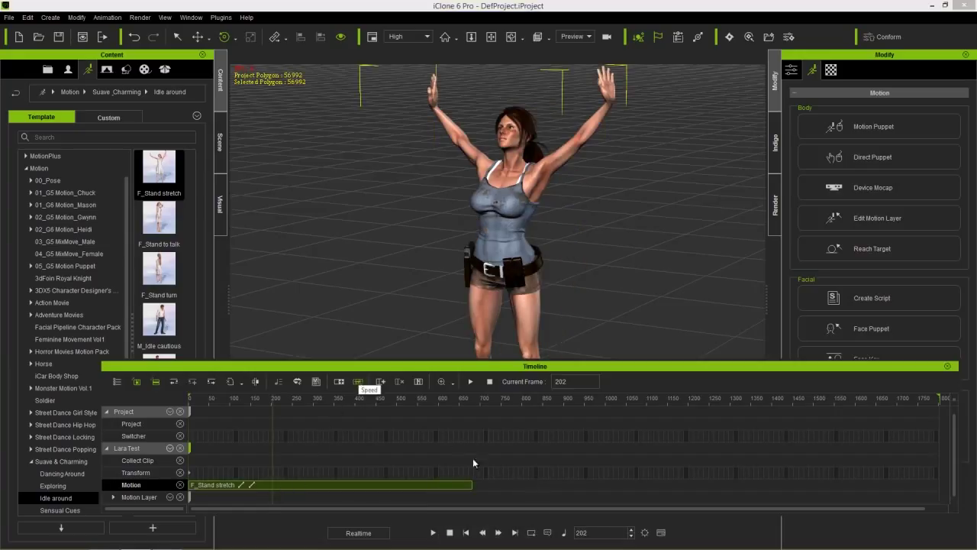
drag(473, 485, 454, 485)
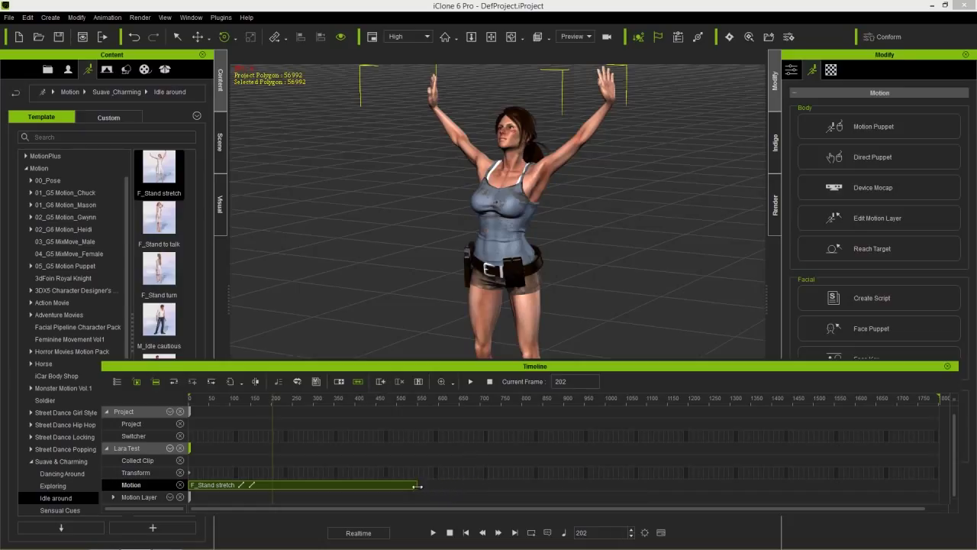
drag(401, 490, 401, 489)
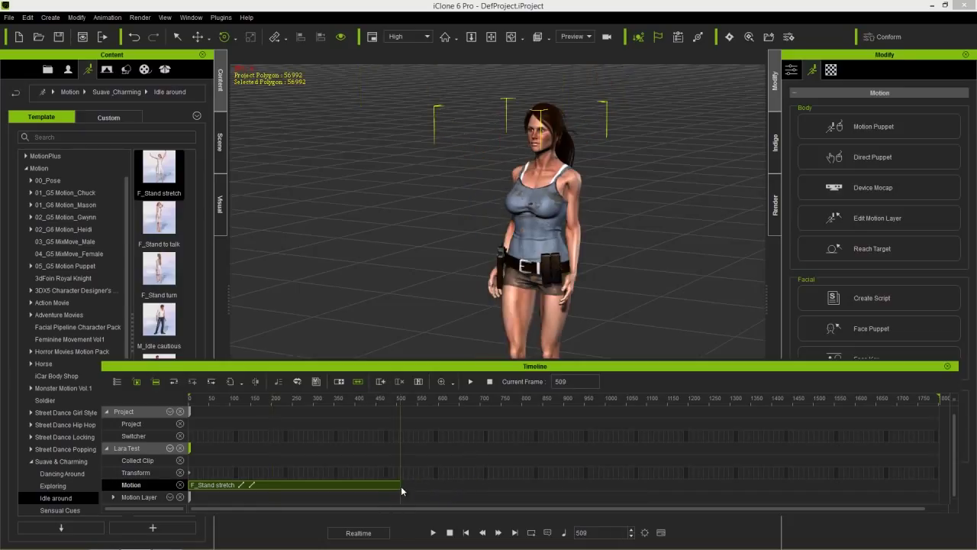
Step: Add a motion layer key at frame 49, before the hands reach the chest, and open its motion layer editor
mouse_move(222, 399)
mouse_down()
mouse_move(200, 399)
mouse_move(224, 405)
mouse_move(208, 406)
mouse_up()
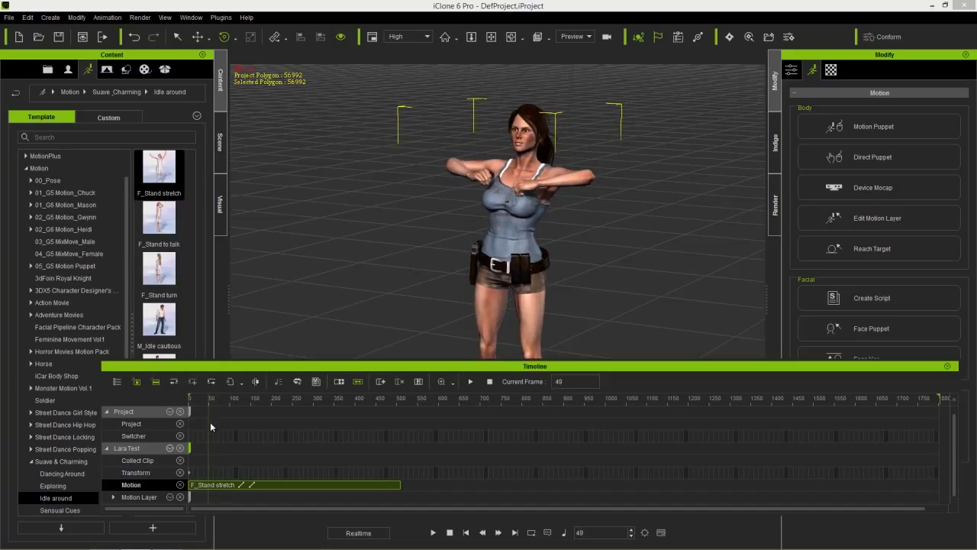
scroll(221, 470, up, 4)
scroll(223, 471, up, 2)
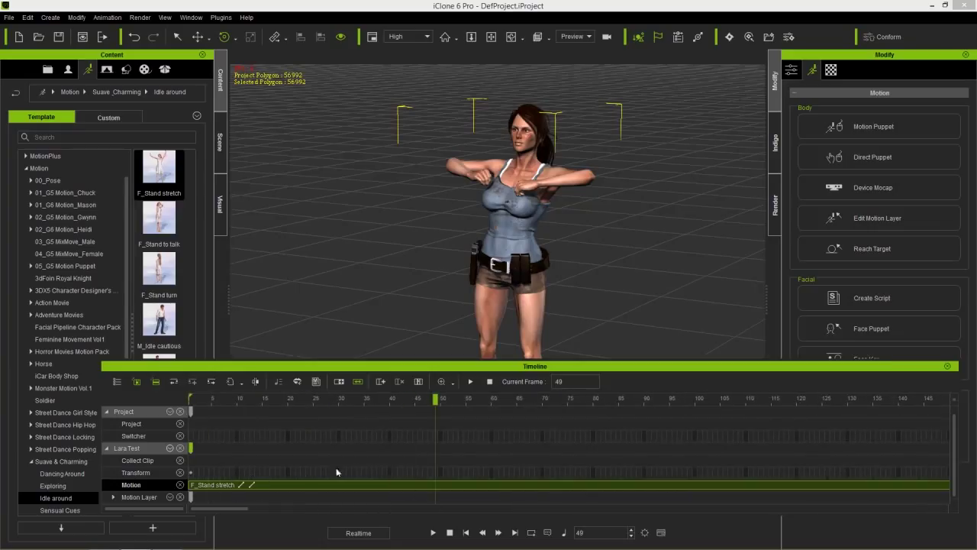
double_click(436, 497)
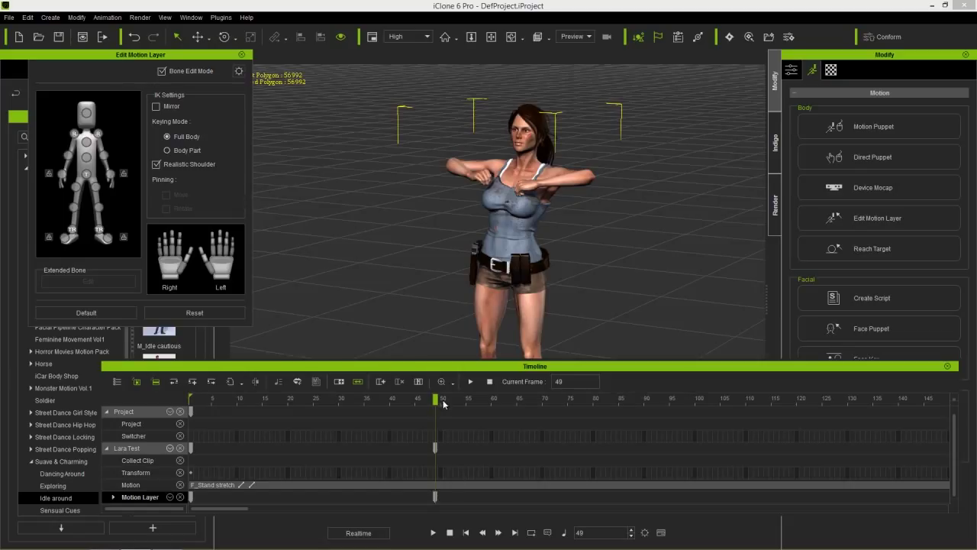
Step: At frame 69, rotate both forearms at the elbows so the hands move away from the chest
drag(439, 404, 538, 405)
scroll(598, 272, up, 5)
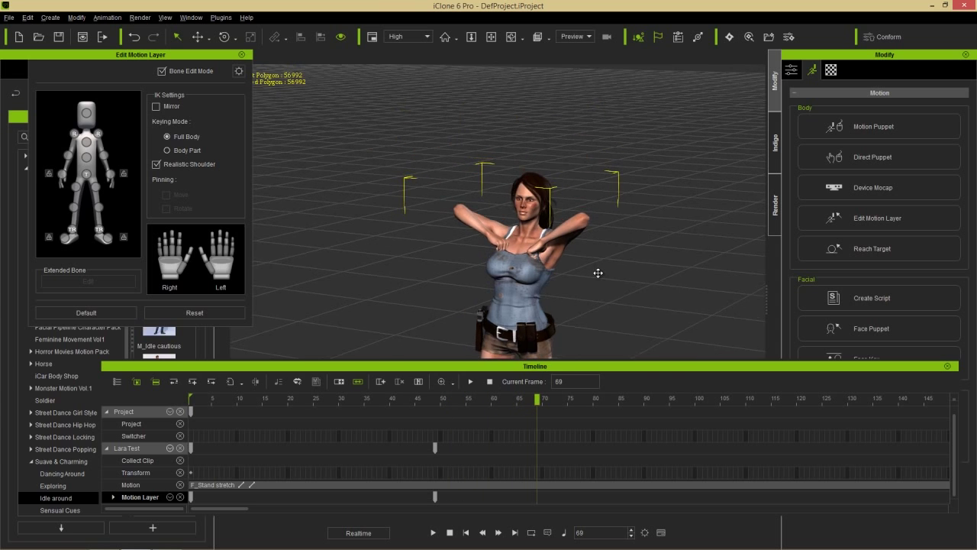
scroll(443, 210, down, 2)
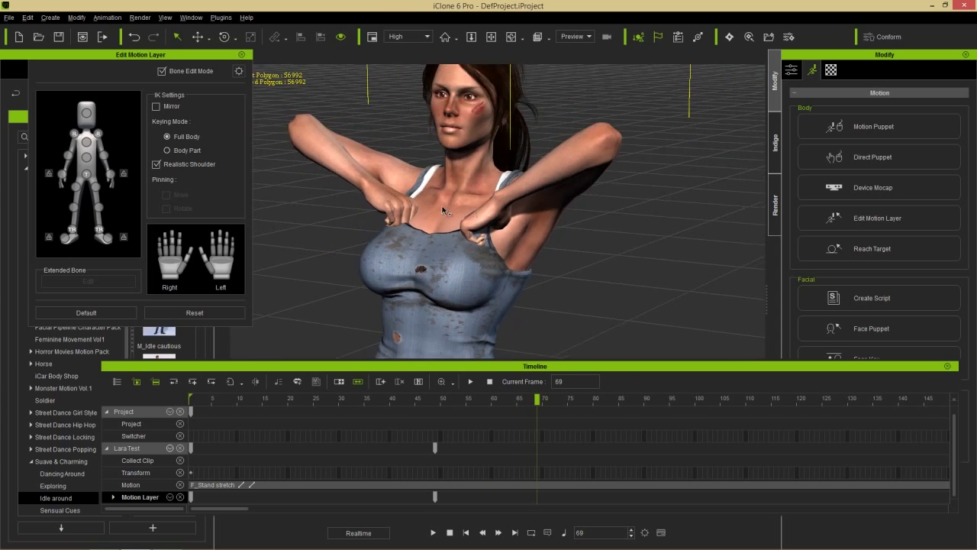
click(106, 156)
key(e)
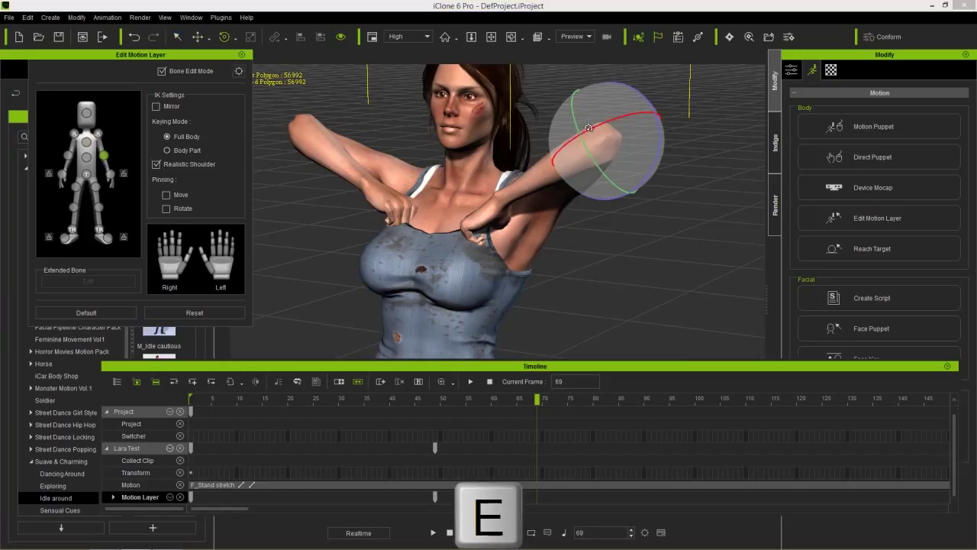
drag(588, 128, 598, 124)
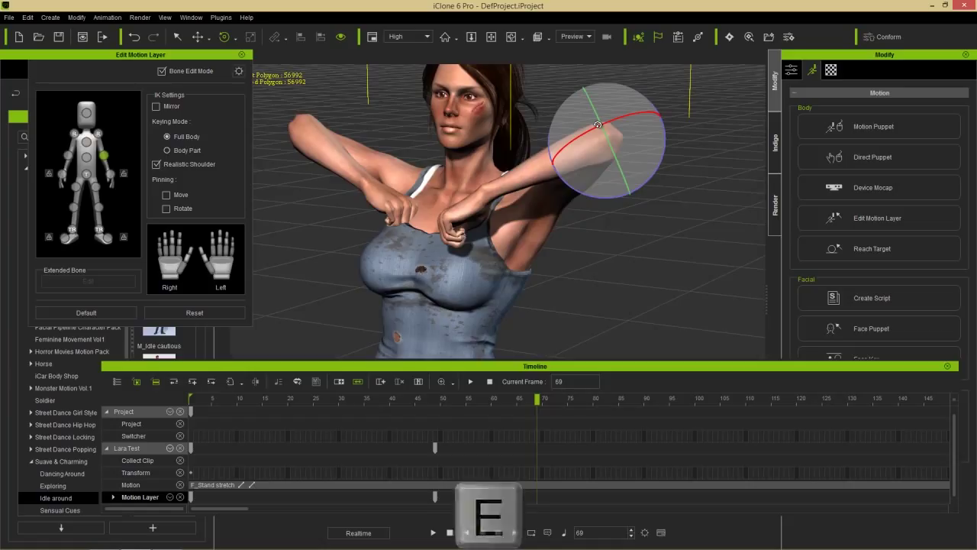
click(68, 155)
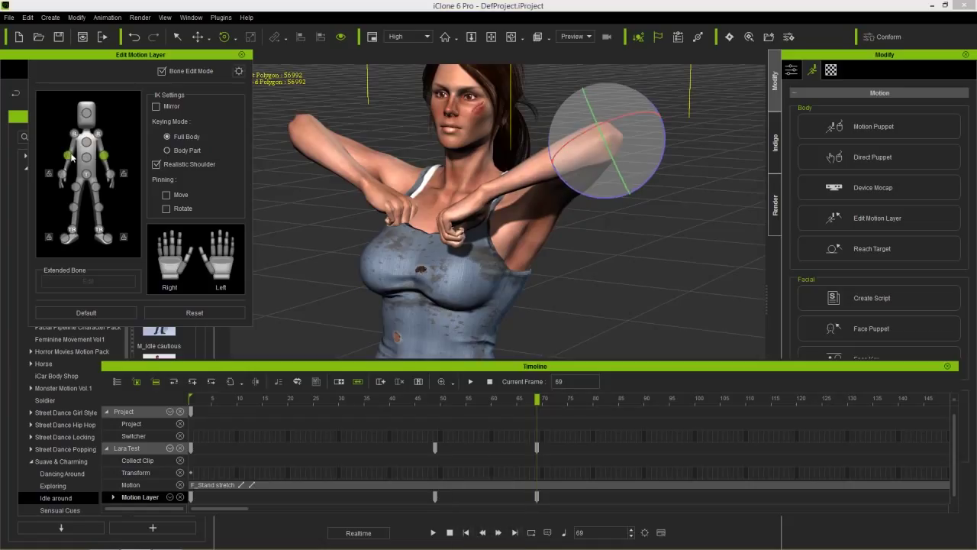
drag(324, 155, 315, 157)
Step: Play the stretch motion from about frame 50 to review the corrected arm movement, pausing at frame 515
drag(424, 399, 444, 388)
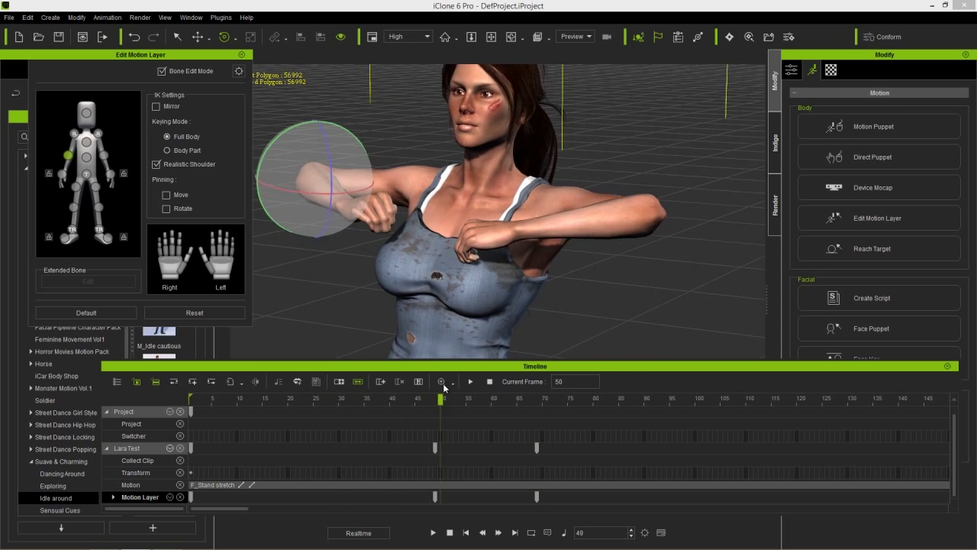
key(space)
key(space)
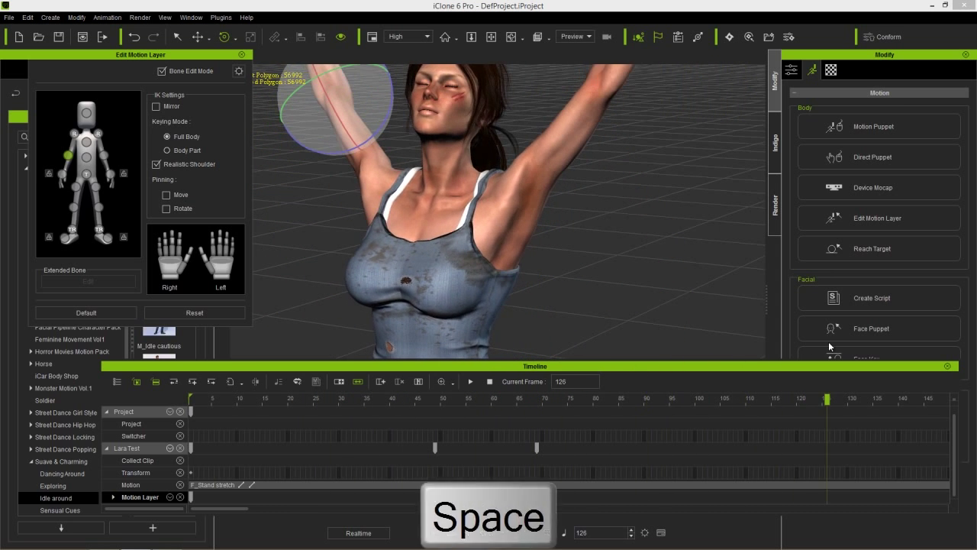
key(space)
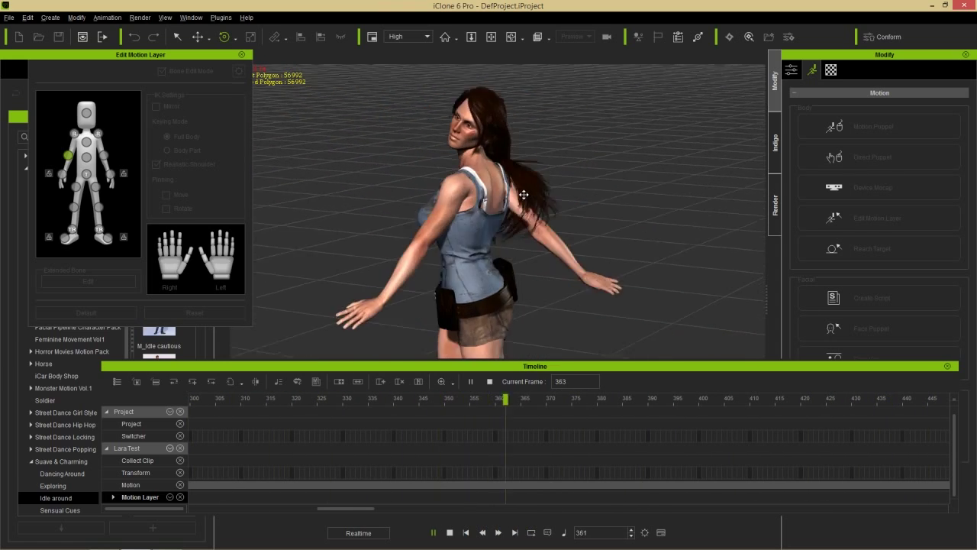
key(space)
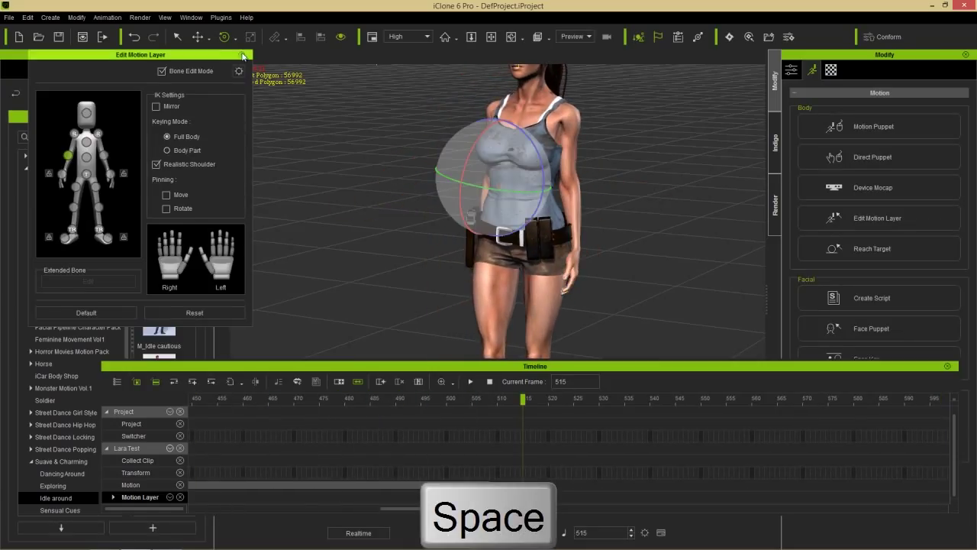
Step: Close the motion layer editor, return to frame 1, and close the timeline
click(241, 54)
drag(411, 509, 229, 509)
drag(232, 394, 190, 396)
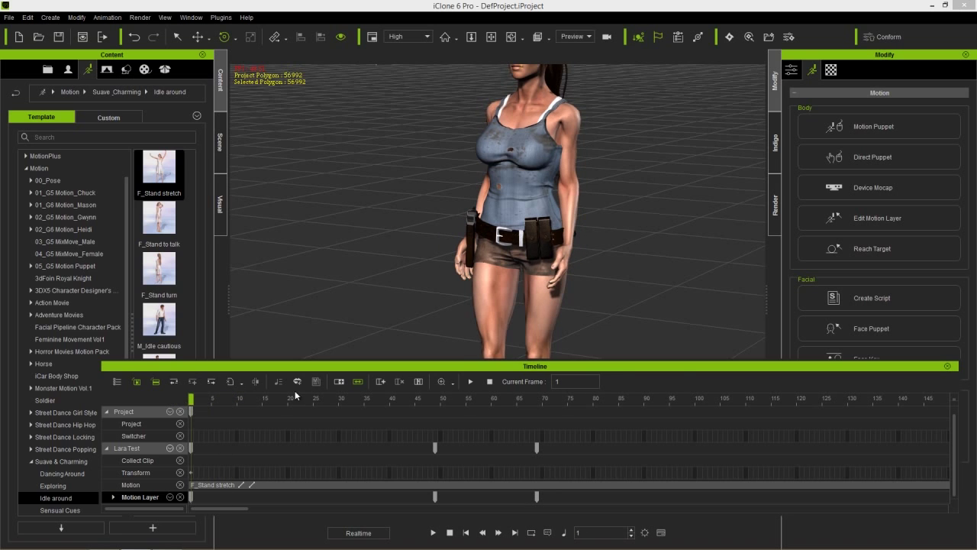
click(948, 367)
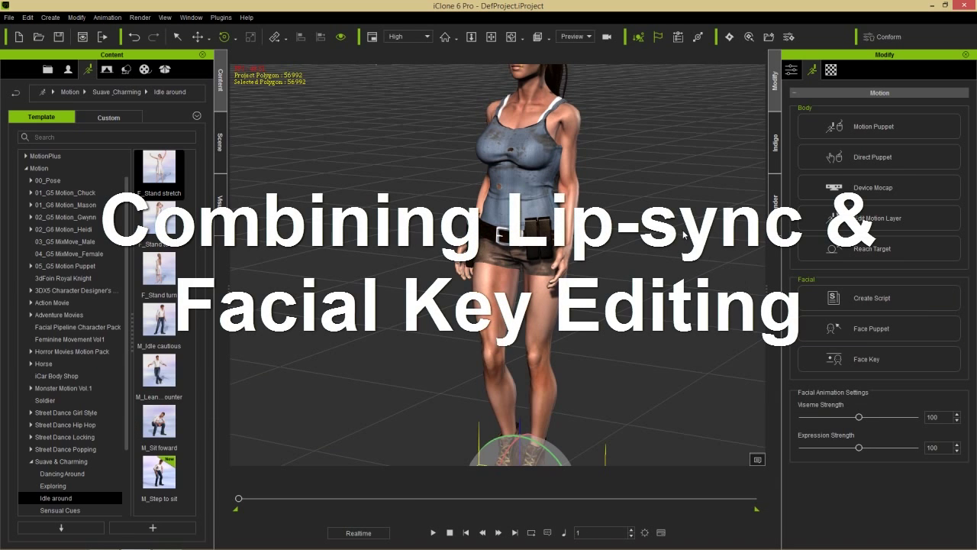
Step: Create a lip-sync script for the character from the wave file "female yawn" and pause playback at frame 228
key(z)
scroll(591, 319, up, 5)
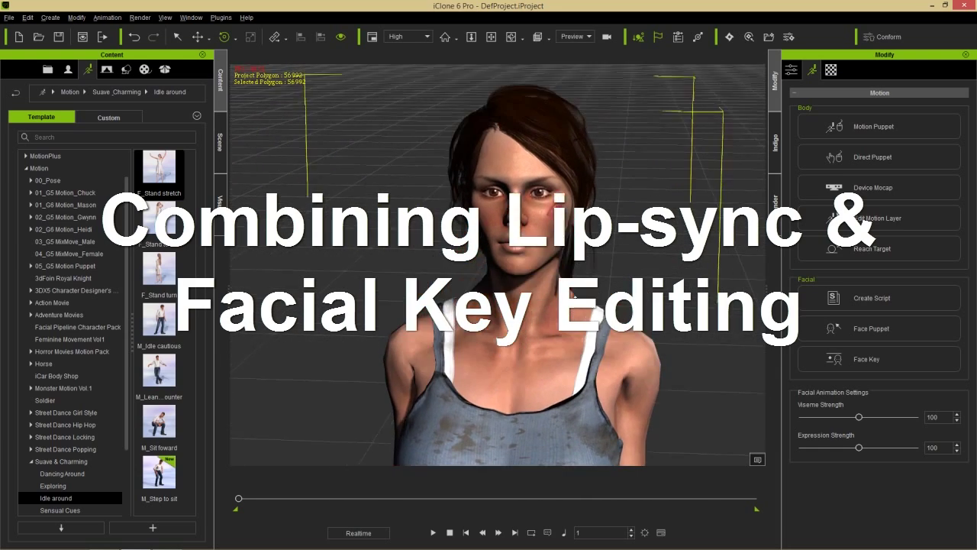
scroll(591, 319, down, 2)
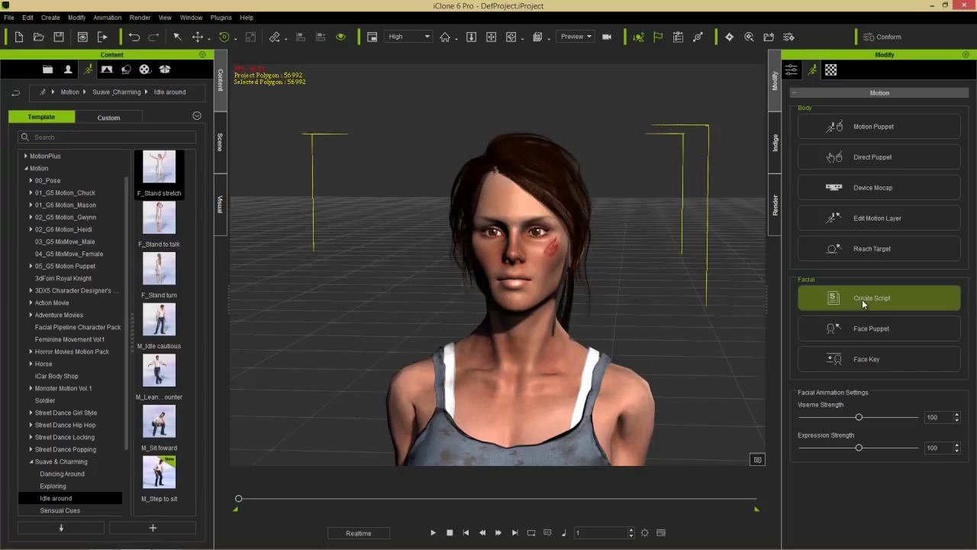
click(862, 299)
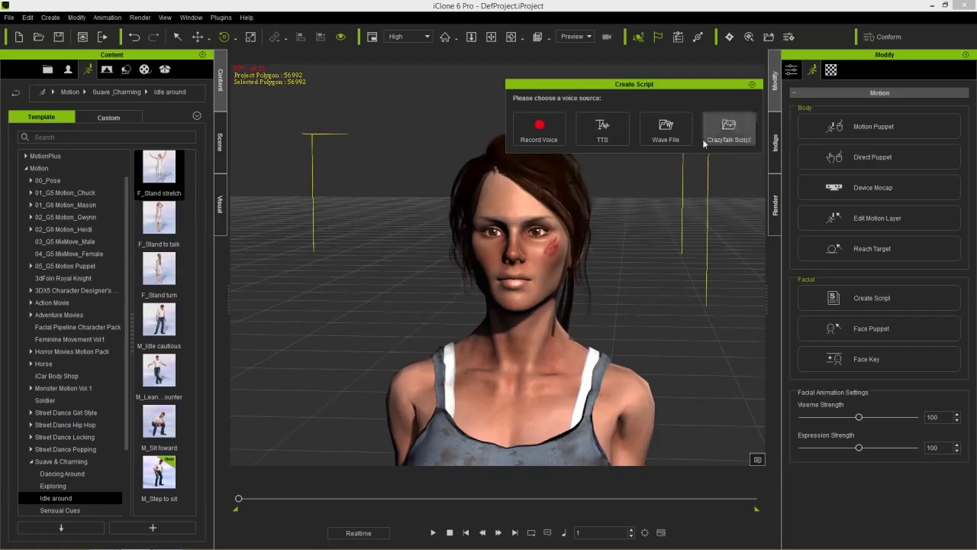
click(674, 136)
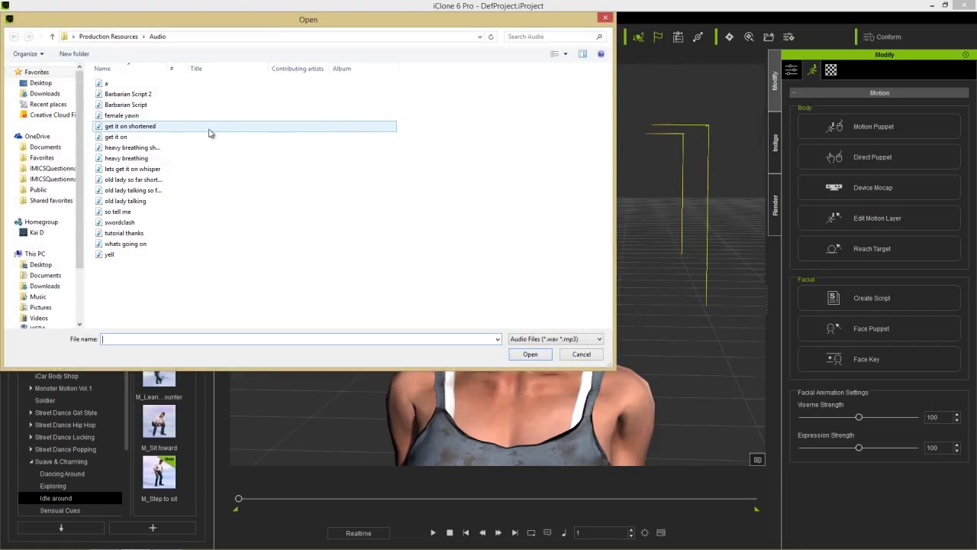
double_click(121, 115)
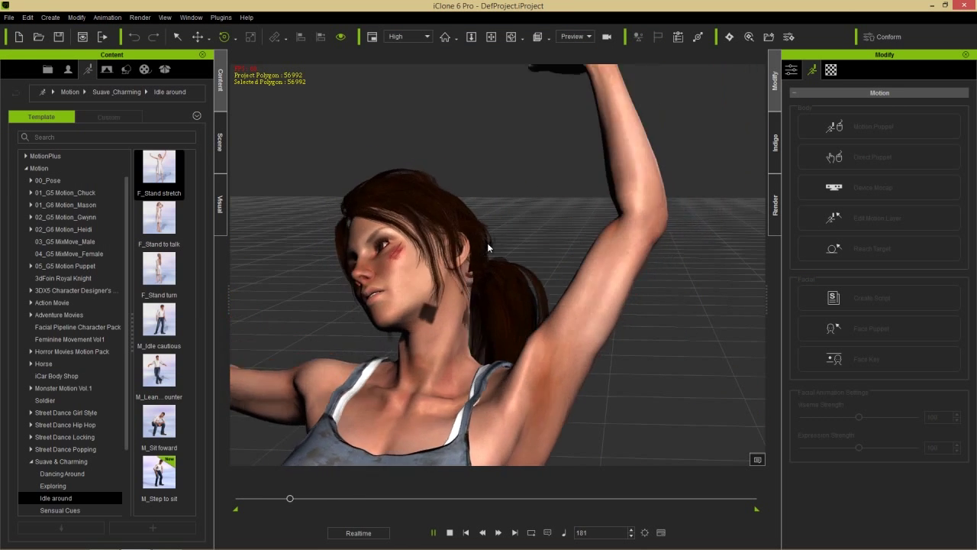
key(space)
Step: Open the timeline and show the character's Viseme and Facial Layer tracks in place of its Motion and Motion Layer tracks
right_drag(430, 319, 510, 281)
scroll(510, 287, down, 5)
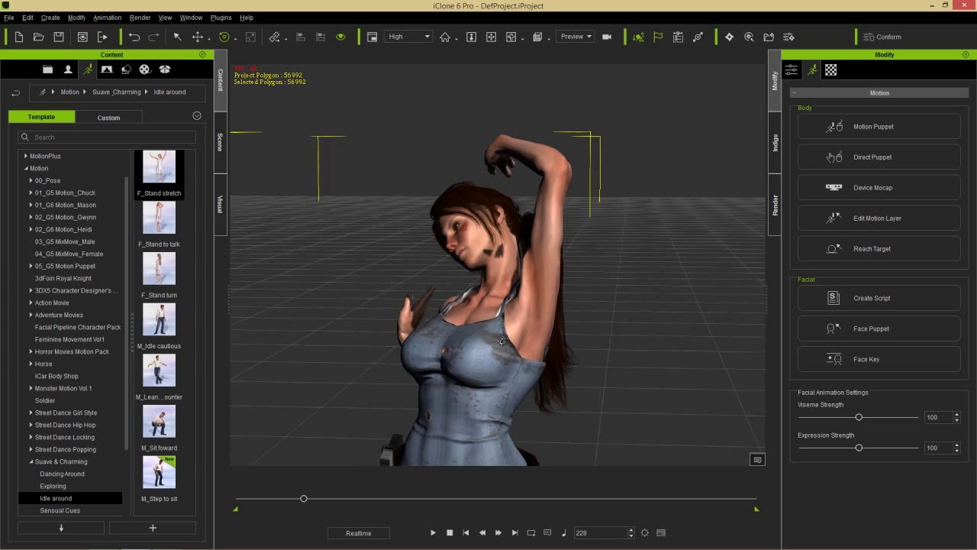
right_drag(502, 342, 475, 339)
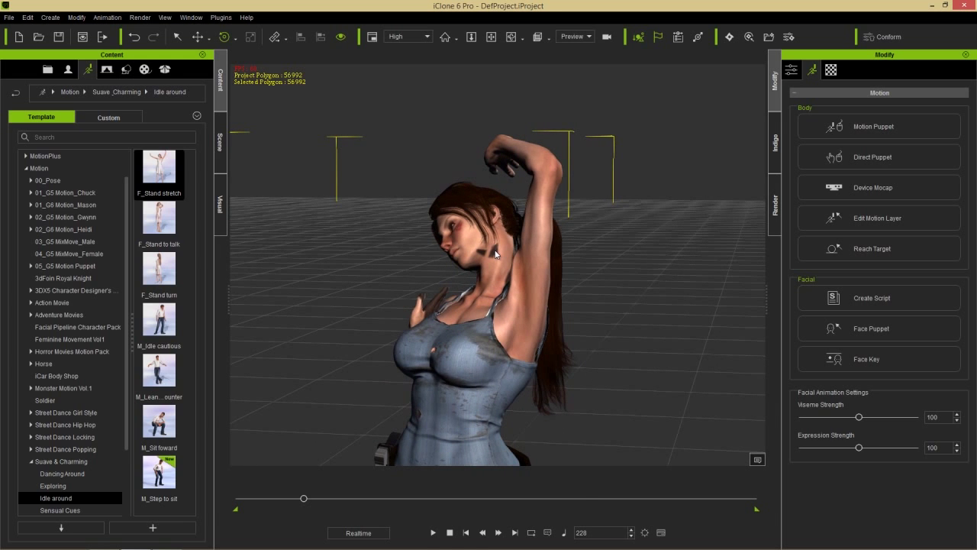
key(F3)
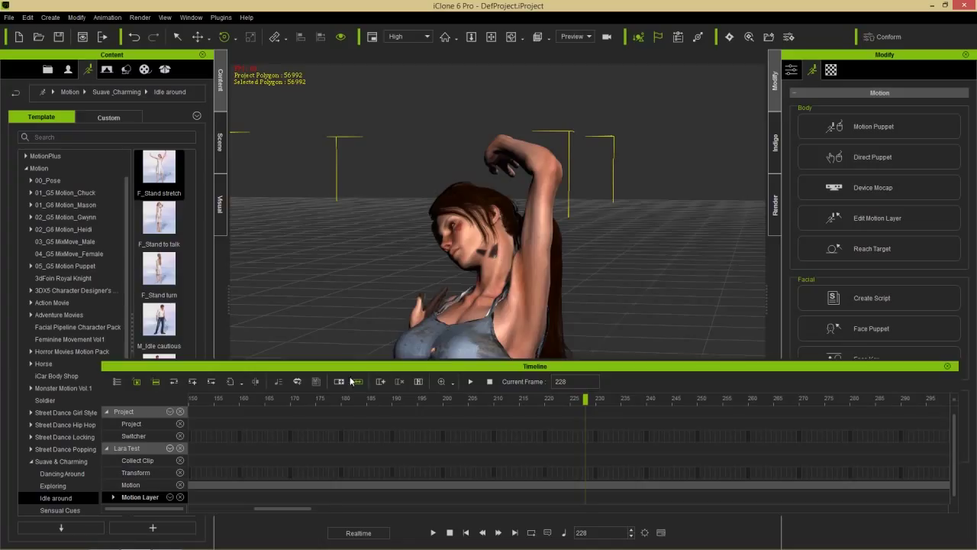
scroll(307, 424, down, 3)
scroll(302, 431, down, 5)
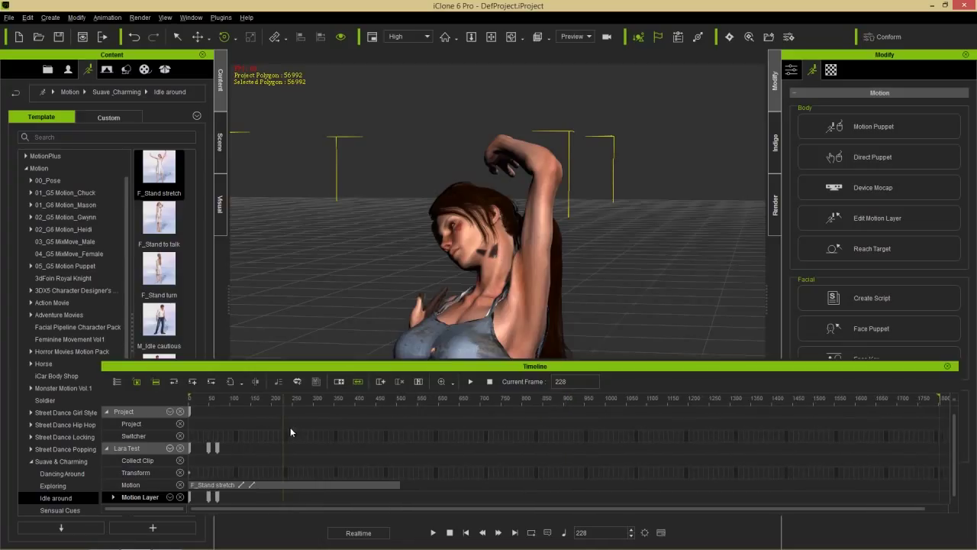
click(180, 485)
click(180, 486)
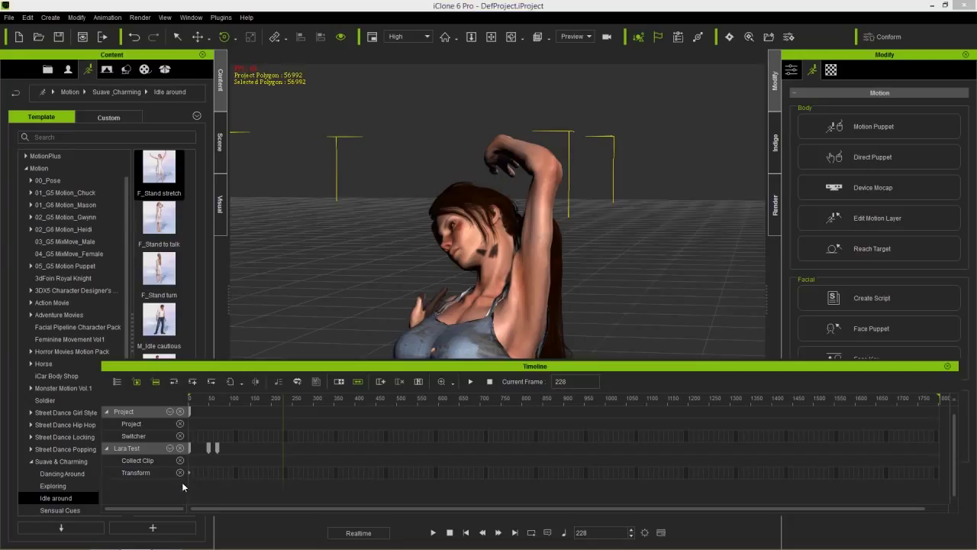
click(169, 449)
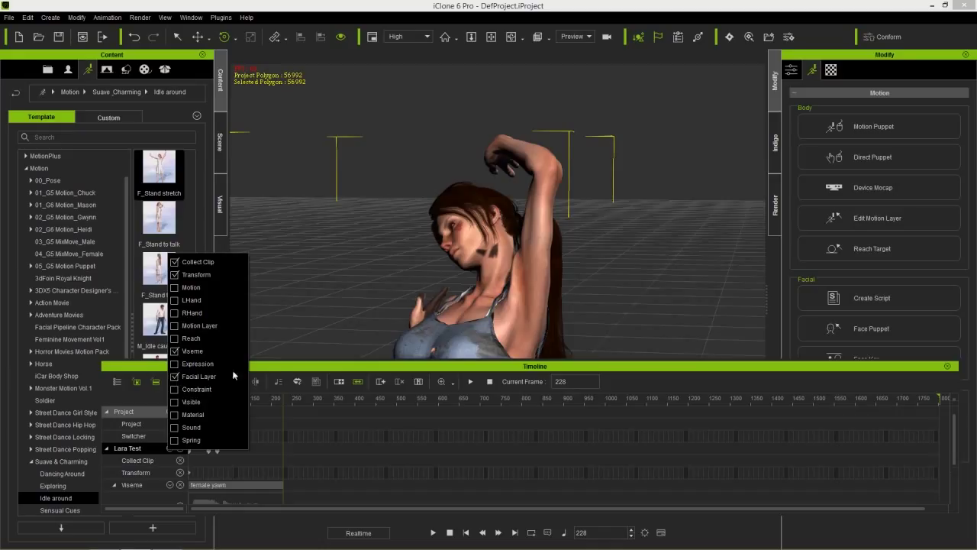
click(278, 371)
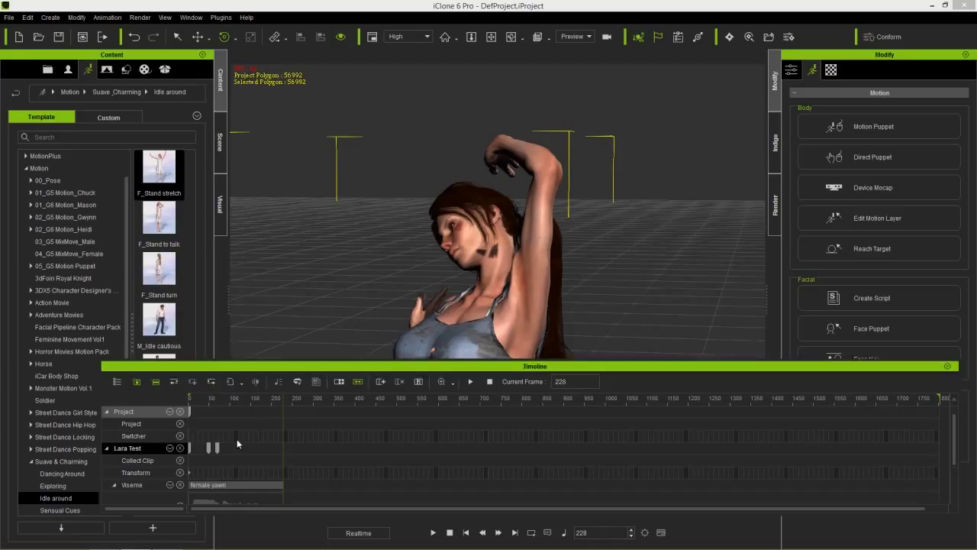
Step: Return to frame 1 and enlarge the timeline to show the expanded Viseme sub-tracks together with the Facial Layer track
click(190, 398)
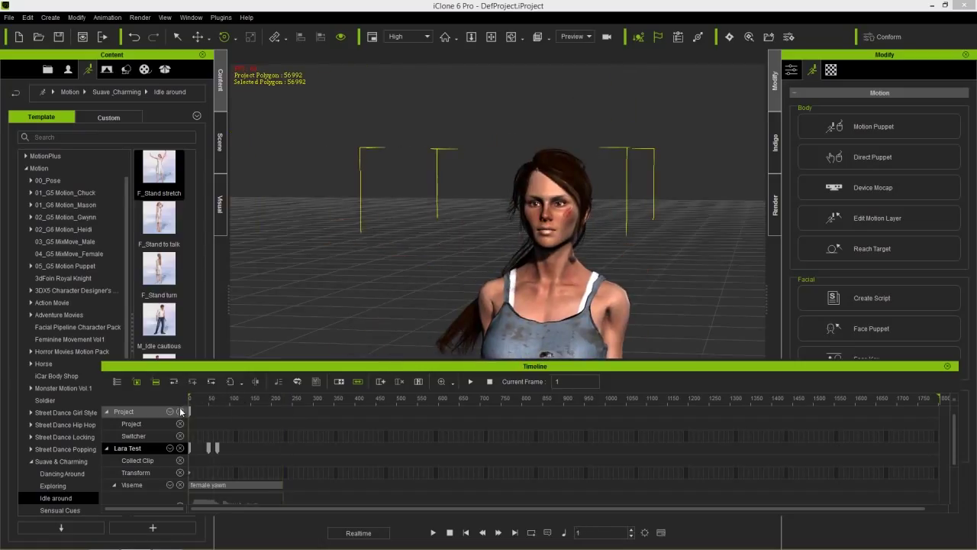
scroll(181, 412, down, 1)
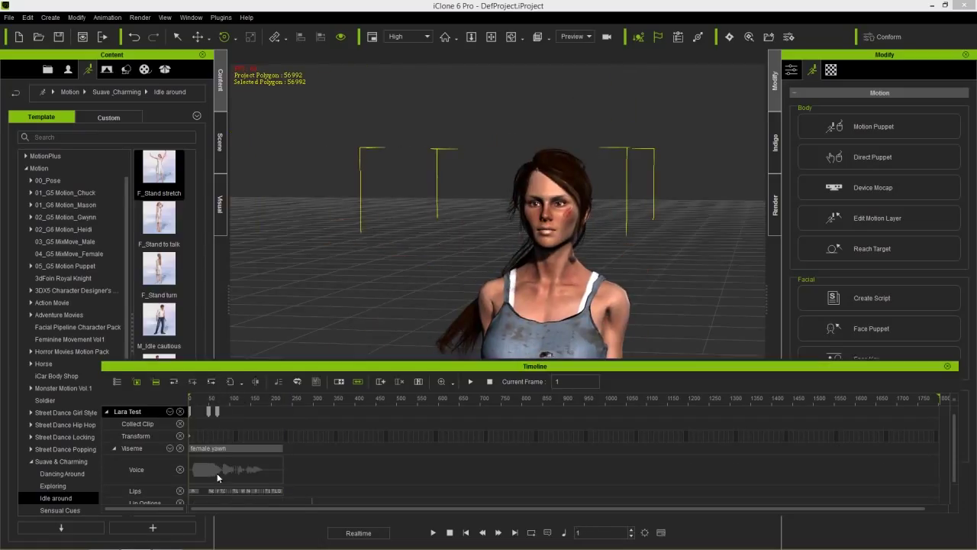
drag(232, 511, 227, 526)
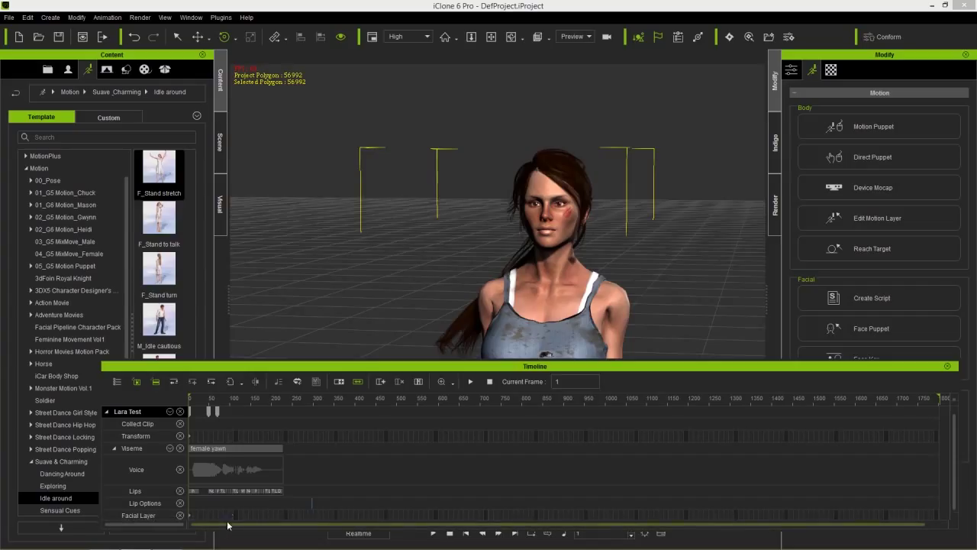
drag(230, 403, 195, 403)
scroll(206, 460, up, 5)
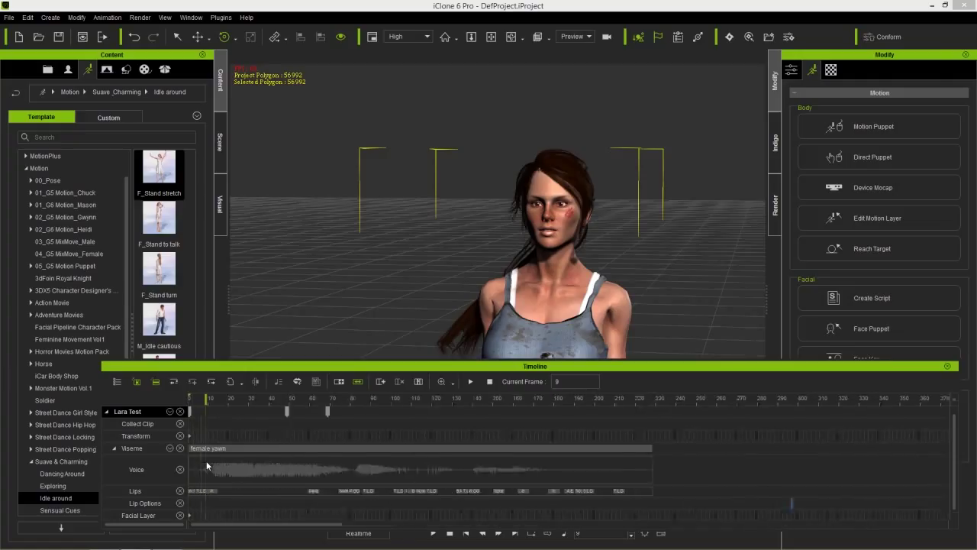
click(115, 449)
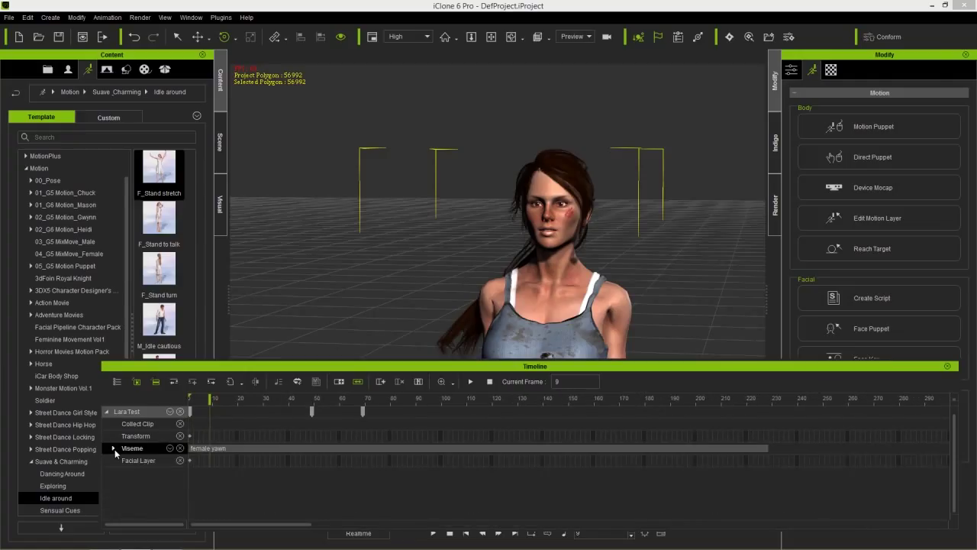
click(114, 449)
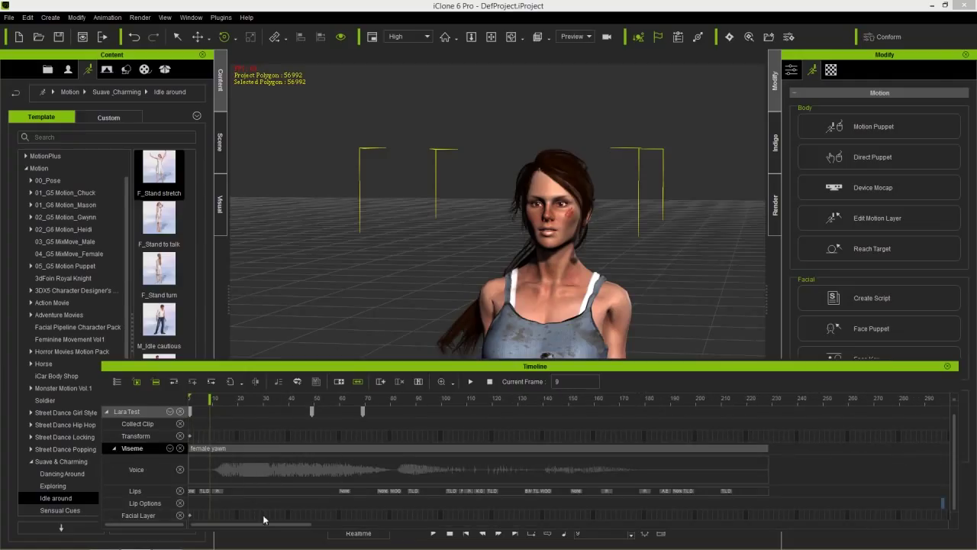
scroll(301, 451, down, 1)
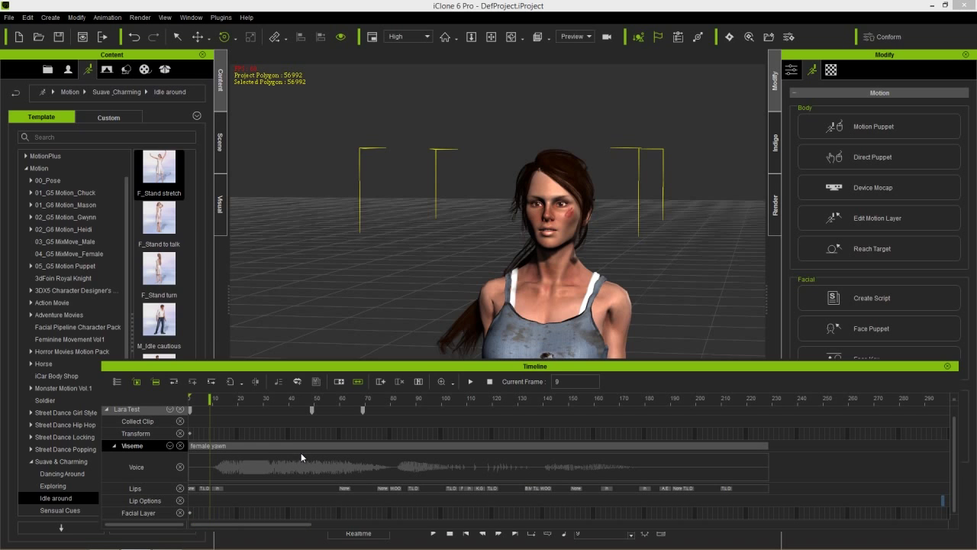
Step: Move the "female yawn" viseme clip to start at about frame 44, where the arms are rising
drag(265, 405, 246, 399)
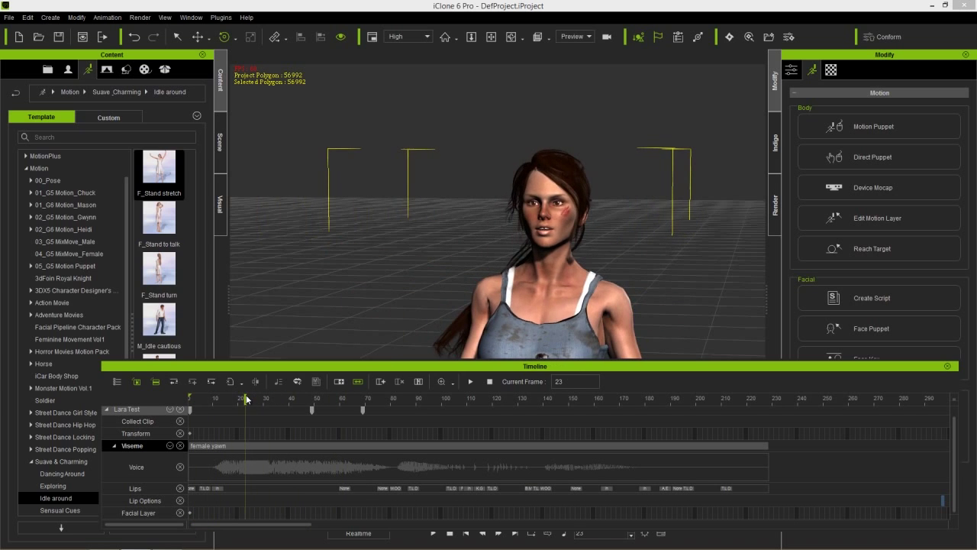
ctrl+scroll(299, 408, down, 2)
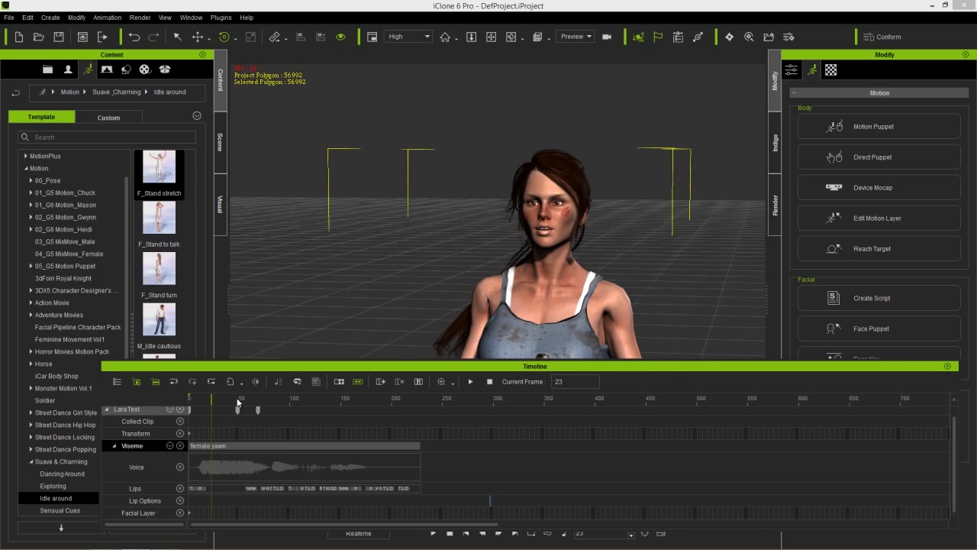
mouse_move(236, 400)
mouse_down()
mouse_move(261, 398)
mouse_move(218, 399)
mouse_move(232, 399)
mouse_up()
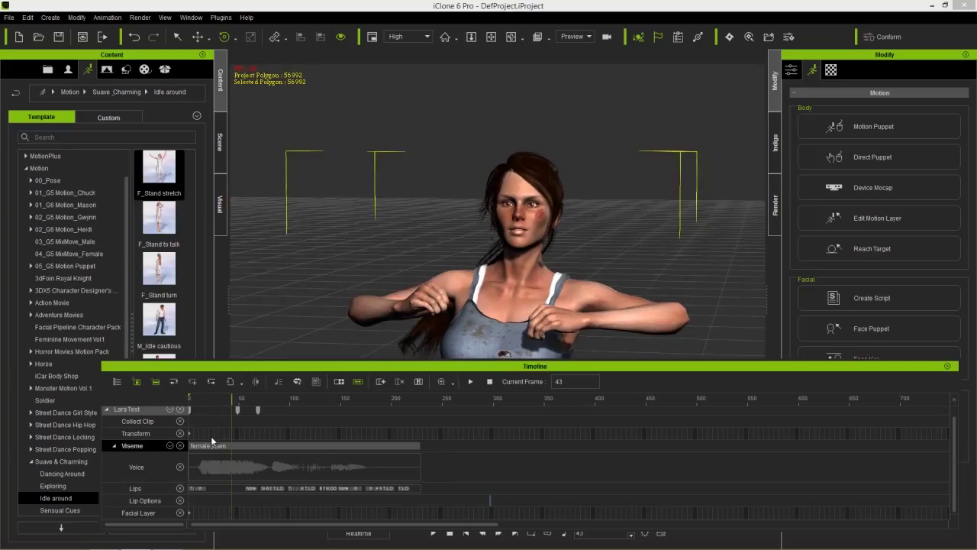
drag(212, 445, 254, 444)
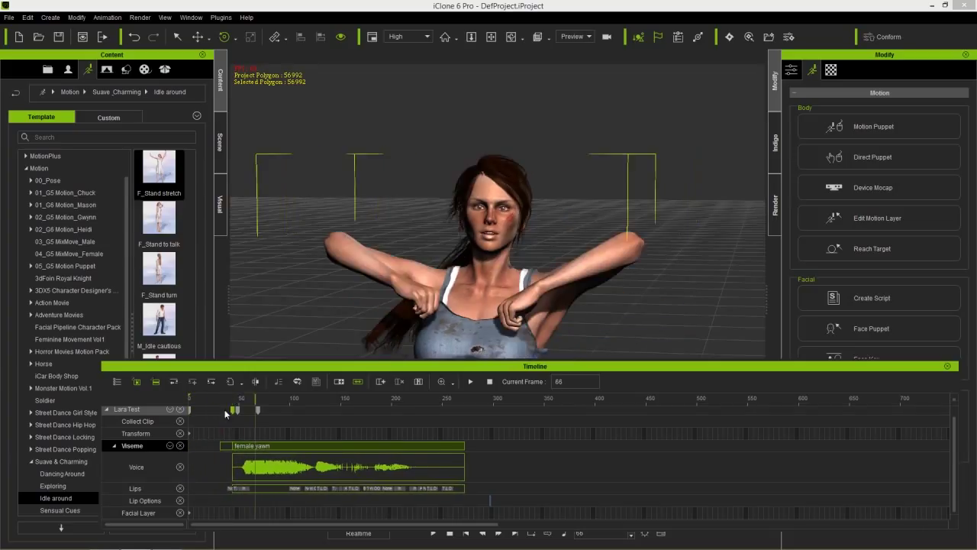
Step: Play the animation from the start to review the yawn audio's timing, pausing at frame 249
click(191, 398)
key(space)
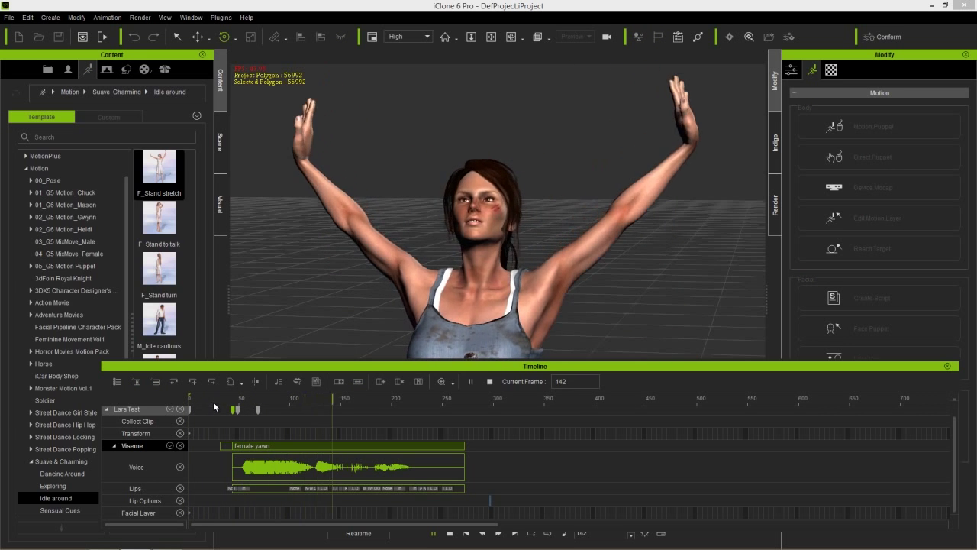
key(space)
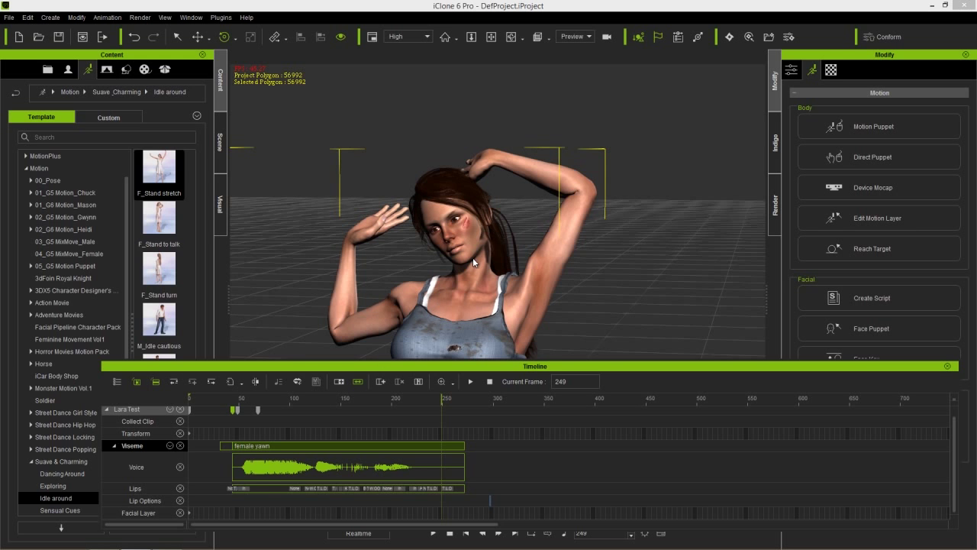
Step: Delete all existing lip keys from the Lips track of the "female yawn" clip
scroll(473, 283, up, 3)
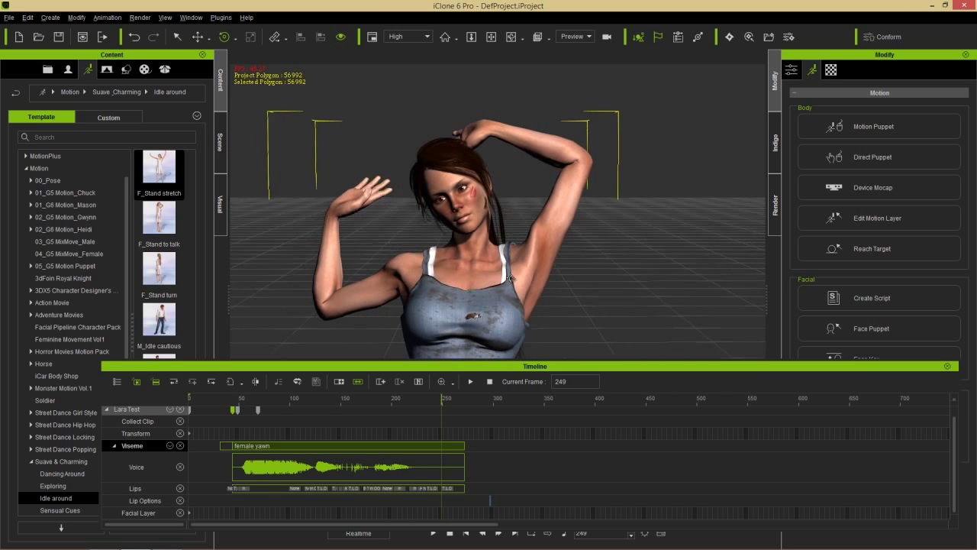
scroll(450, 206, up, 5)
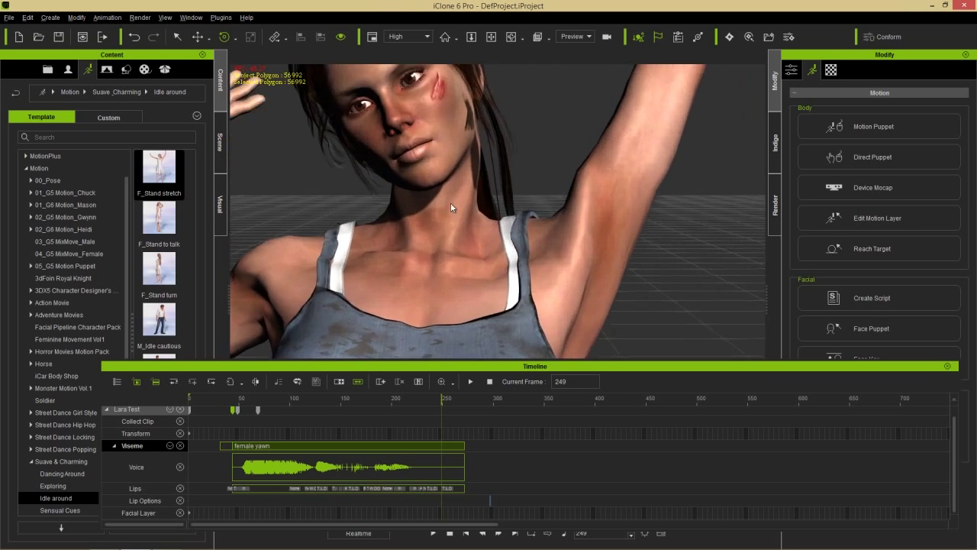
middle_drag(451, 203, 499, 254)
scroll(289, 478, up, 3)
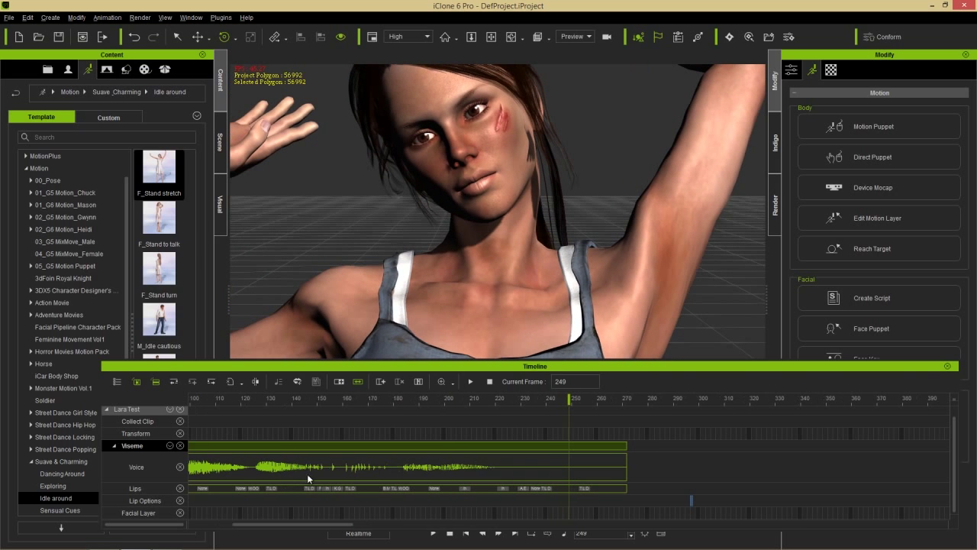
scroll(308, 525, left, 3)
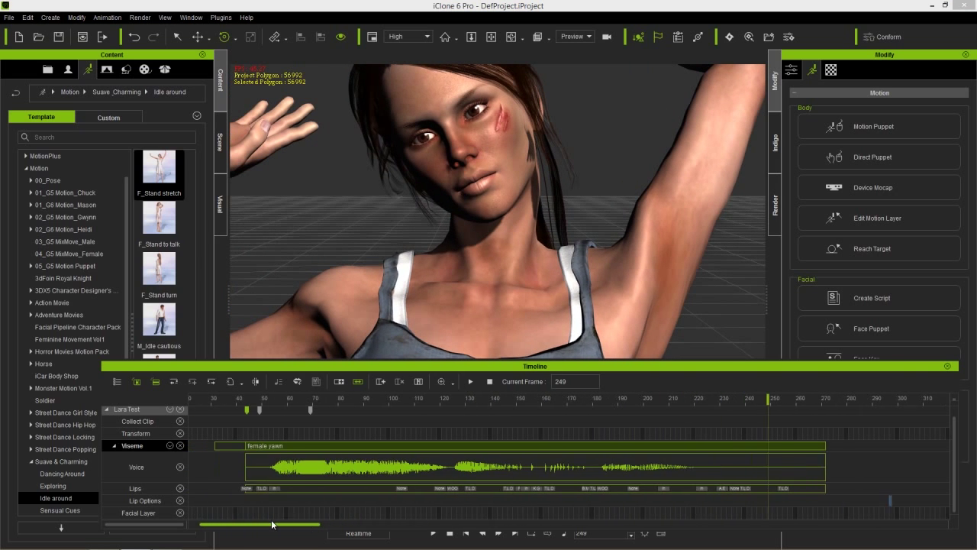
drag(317, 489, 795, 480)
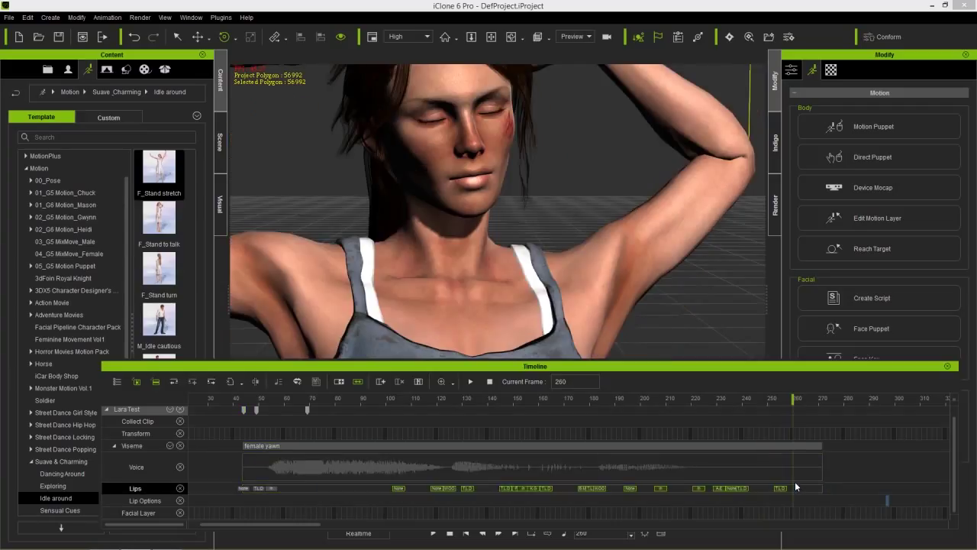
key(Delete)
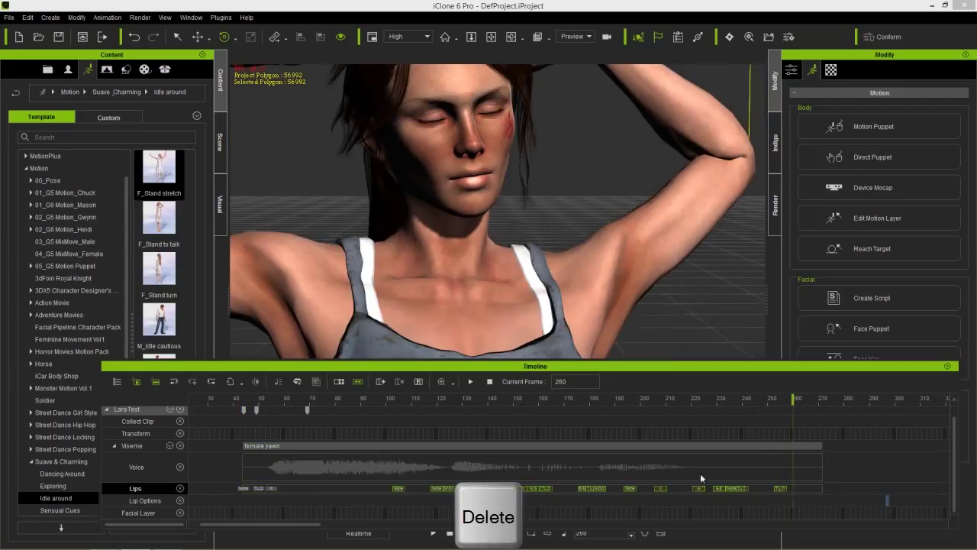
drag(297, 490, 233, 489)
Step: Add a (None) lip key at frame 44, the start of the "female yawn" clip
double_click(243, 491)
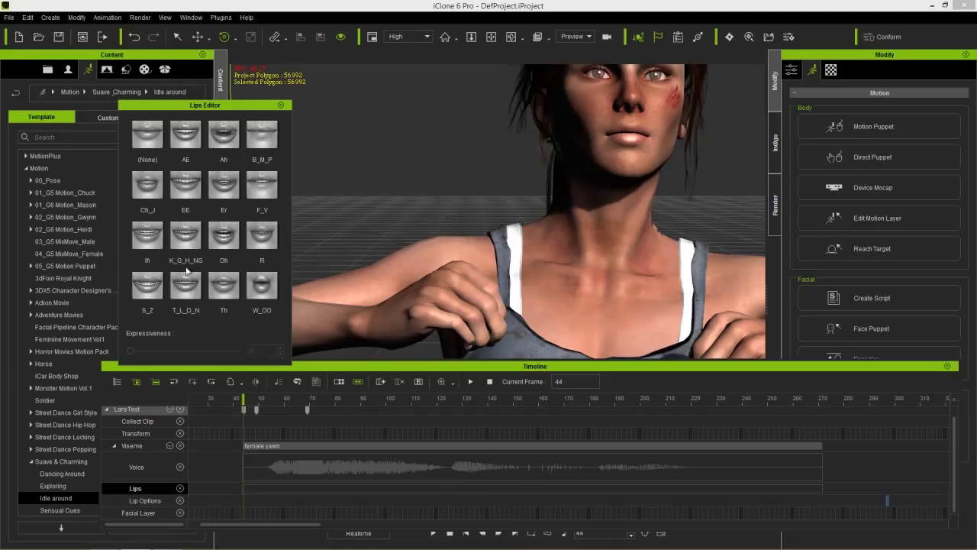
click(145, 146)
click(281, 105)
Step: Add a (None) lip key at frame 271, the end of the "female yawn" clip
drag(779, 403, 819, 400)
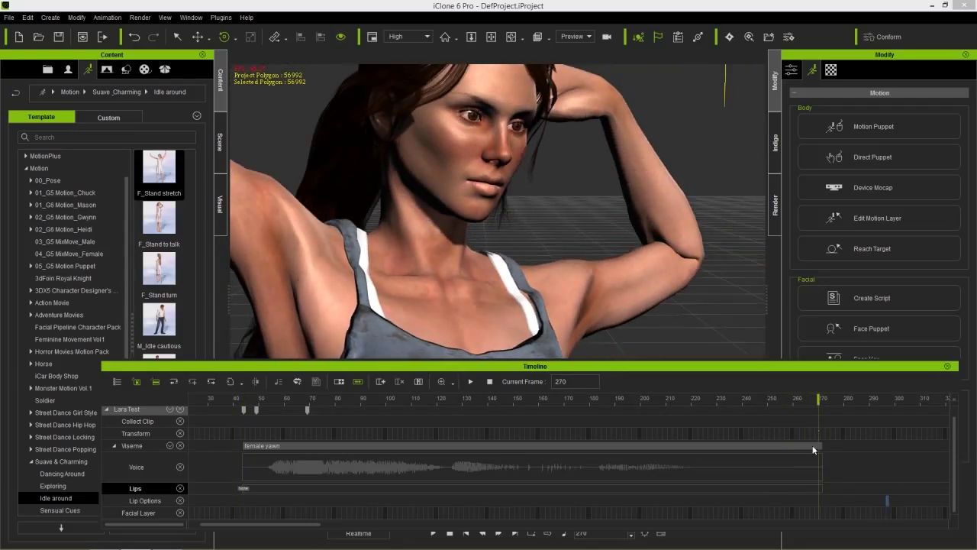
double_click(822, 487)
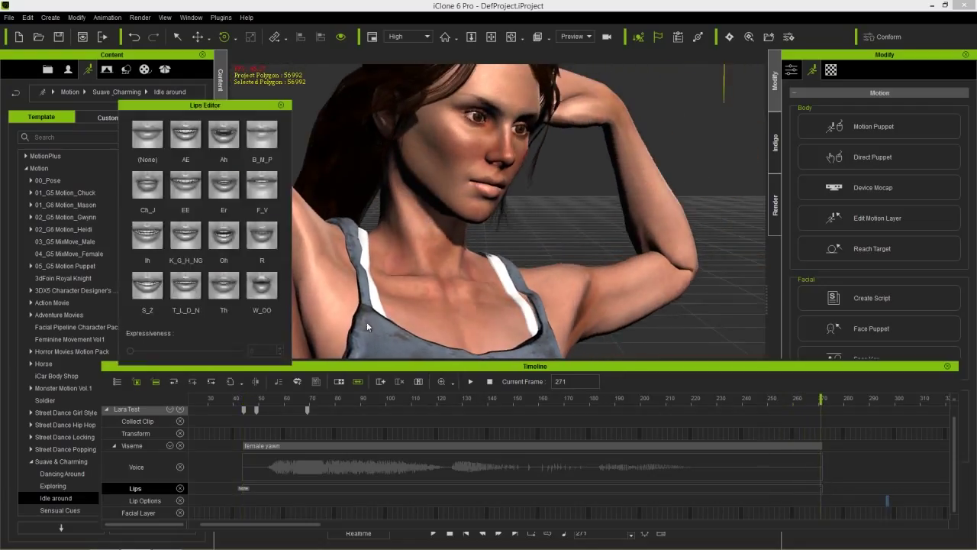
click(138, 149)
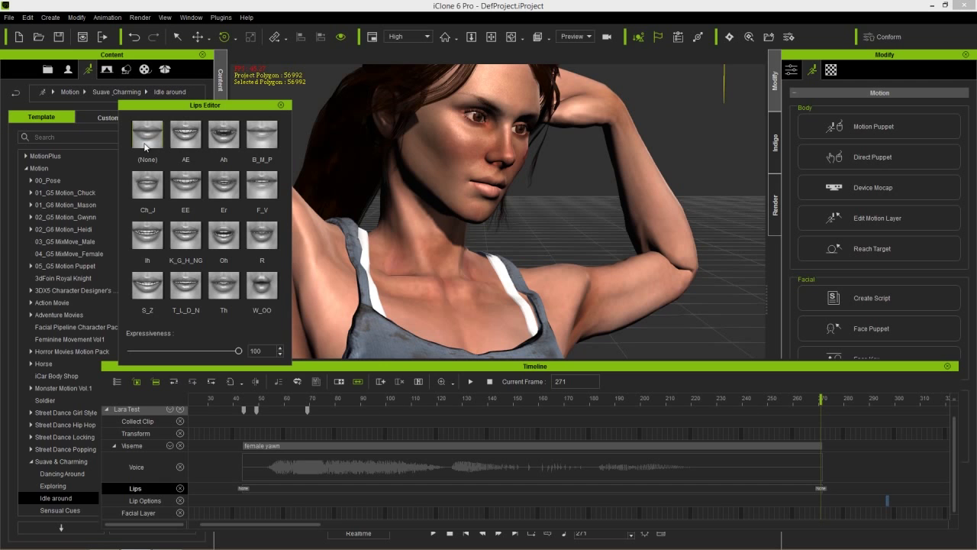
click(281, 106)
Step: At frame 44, open the Face Key editor from the Facial Layer track and reset all facial features to set a neutral key
drag(257, 397, 297, 392)
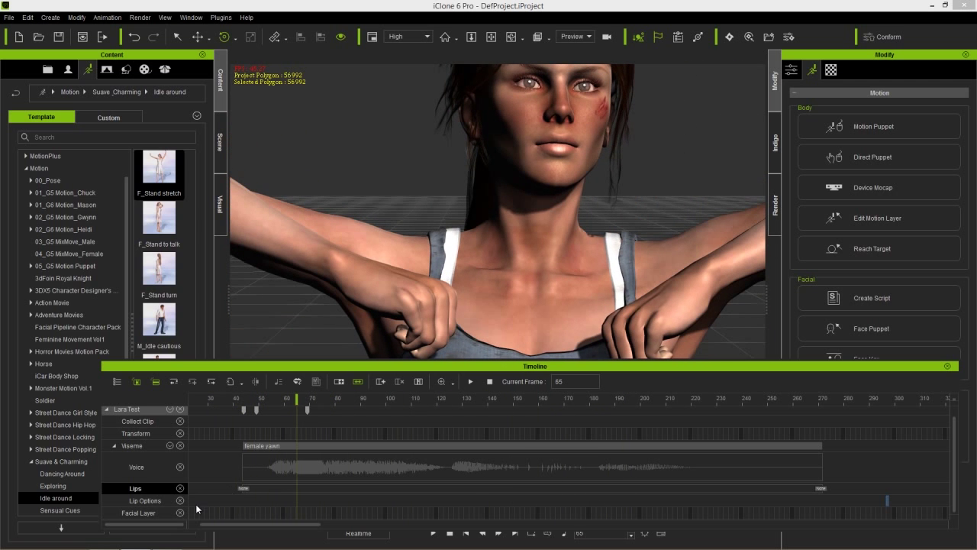
drag(284, 399, 251, 398)
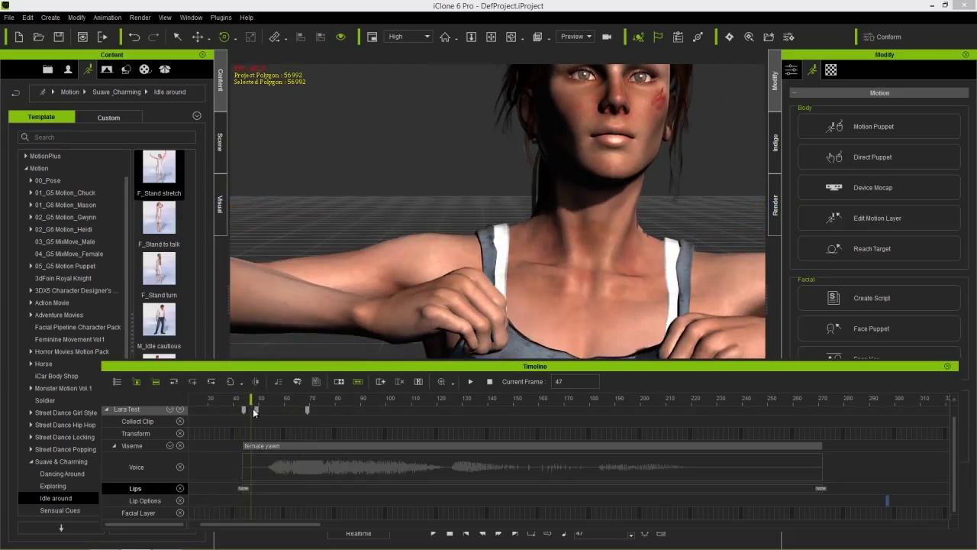
mouse_move(250, 403)
mouse_down()
mouse_move(235, 400)
mouse_move(243, 405)
mouse_up()
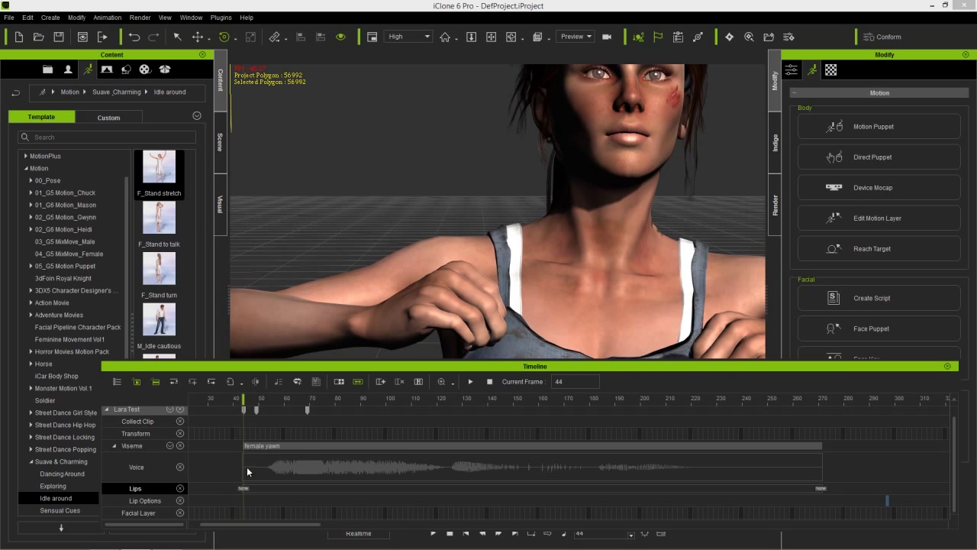
double_click(245, 512)
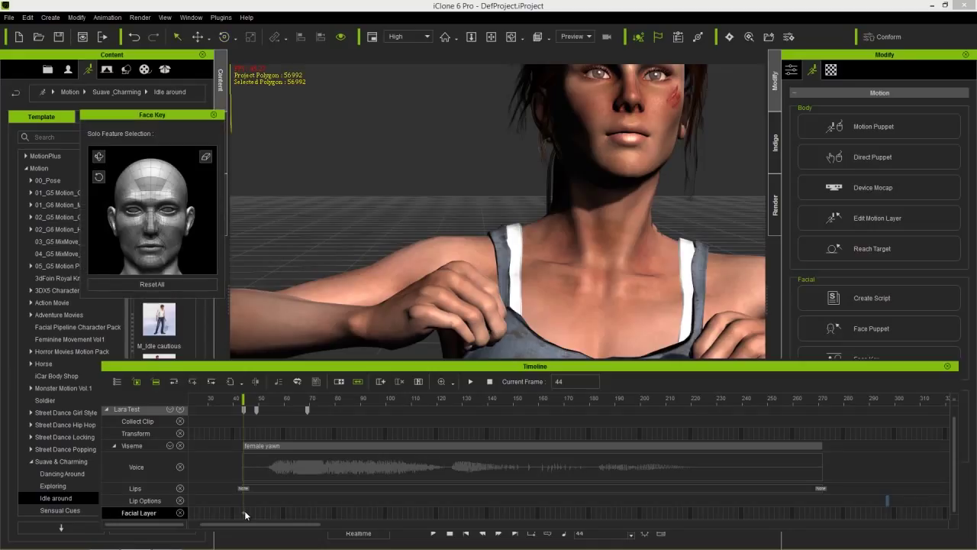
click(161, 282)
middle_drag(663, 177, 565, 264)
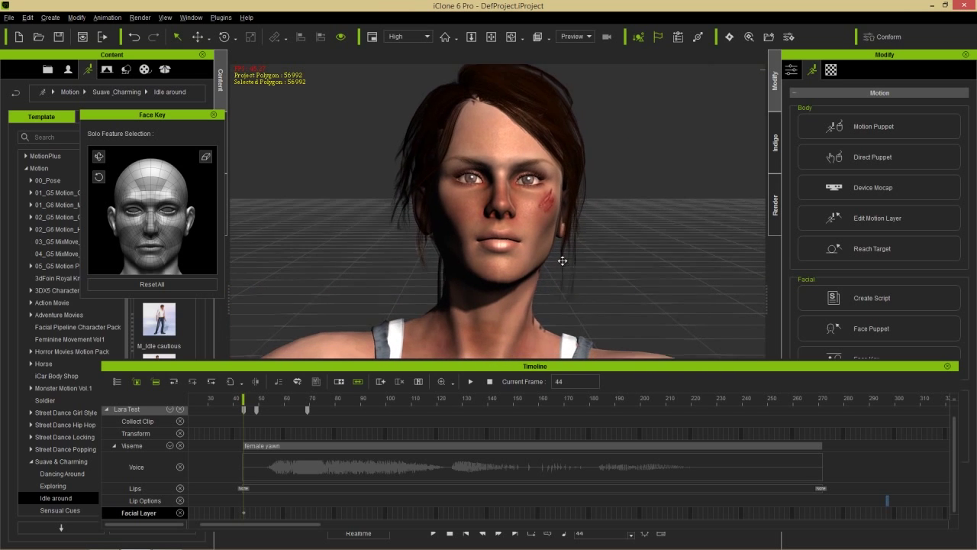
Step: At frame 54, pull the character's jaw down in the Face Key editor to key a wide-open yawning mouth
click(260, 403)
drag(261, 402, 270, 403)
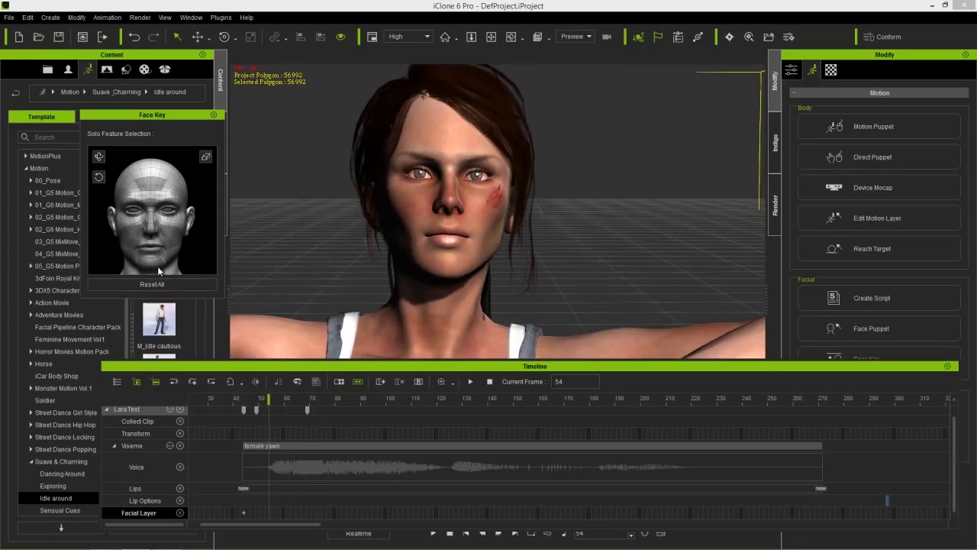
drag(150, 264, 160, 442)
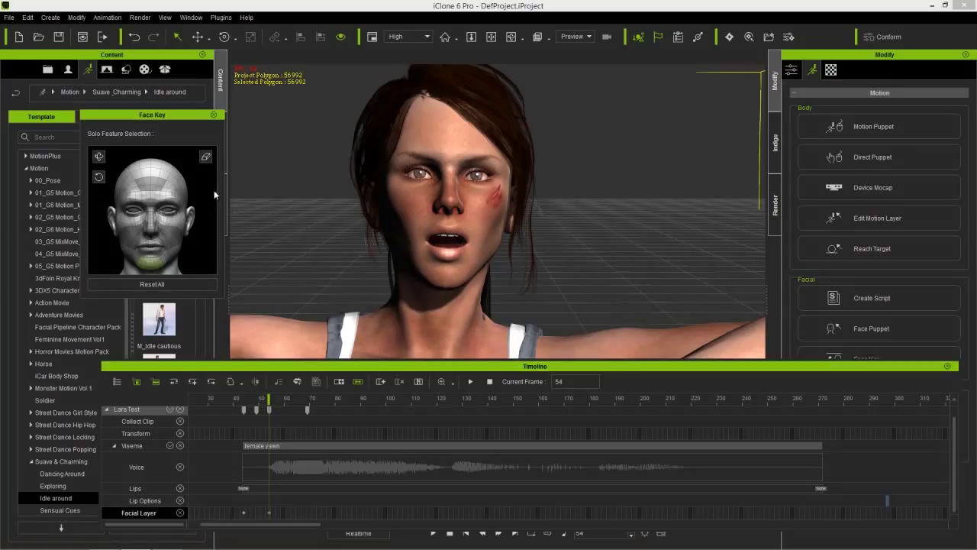
Step: Clear the jaw selection, squint both eyes almost shut and raise the inner brows for the yawn expression at frame 54
click(205, 157)
click(170, 216)
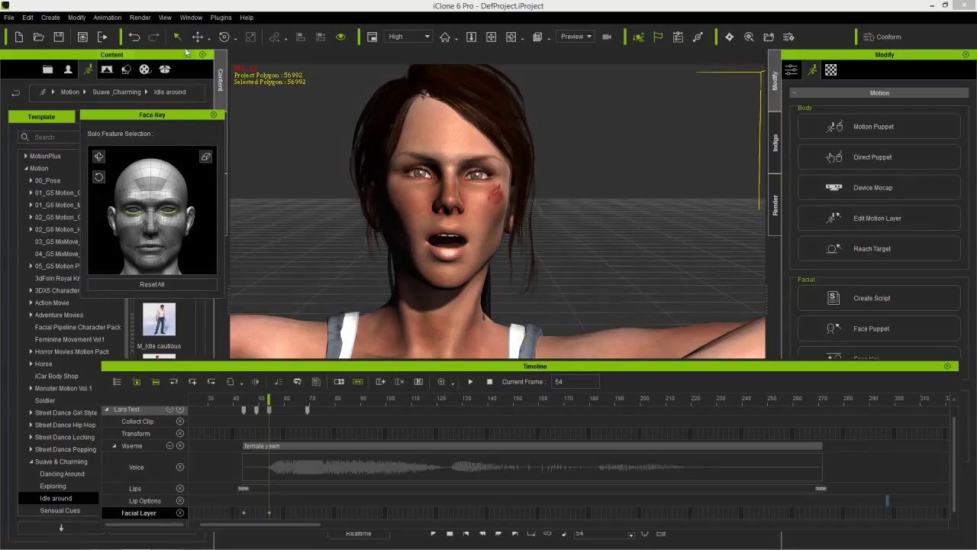
click(204, 157)
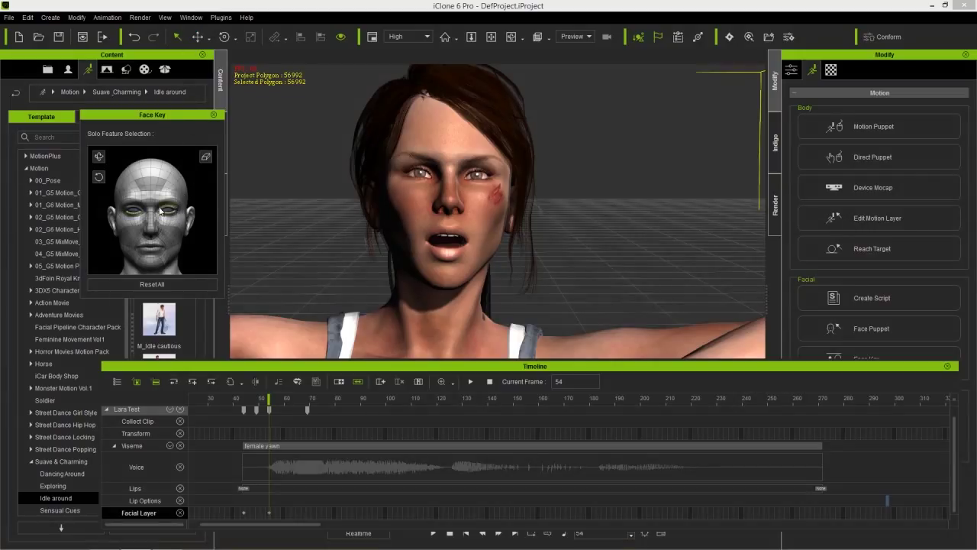
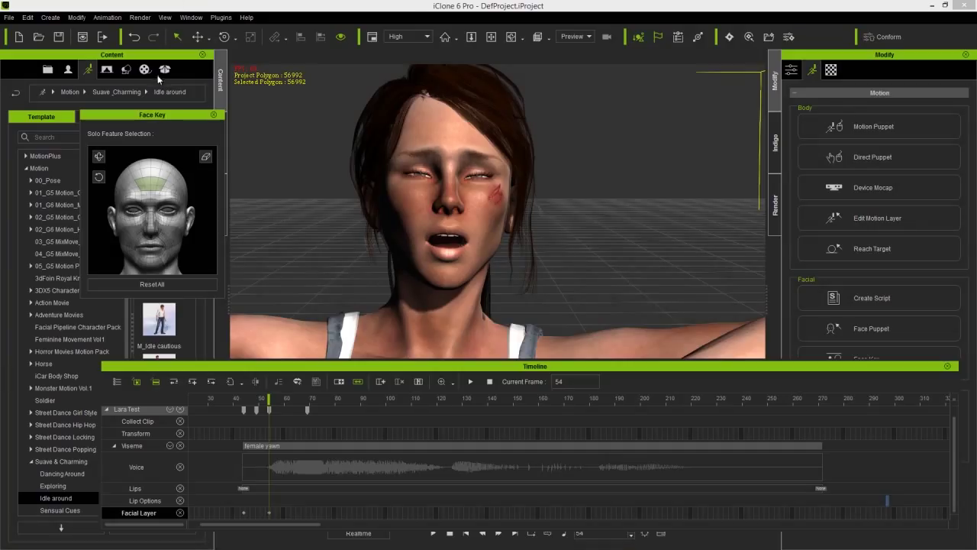
Step: Play the animation from frame 55 to check the yawn expression
mouse_move(268, 403)
mouse_down()
mouse_move(243, 405)
mouse_move(354, 391)
mouse_move(269, 396)
mouse_up()
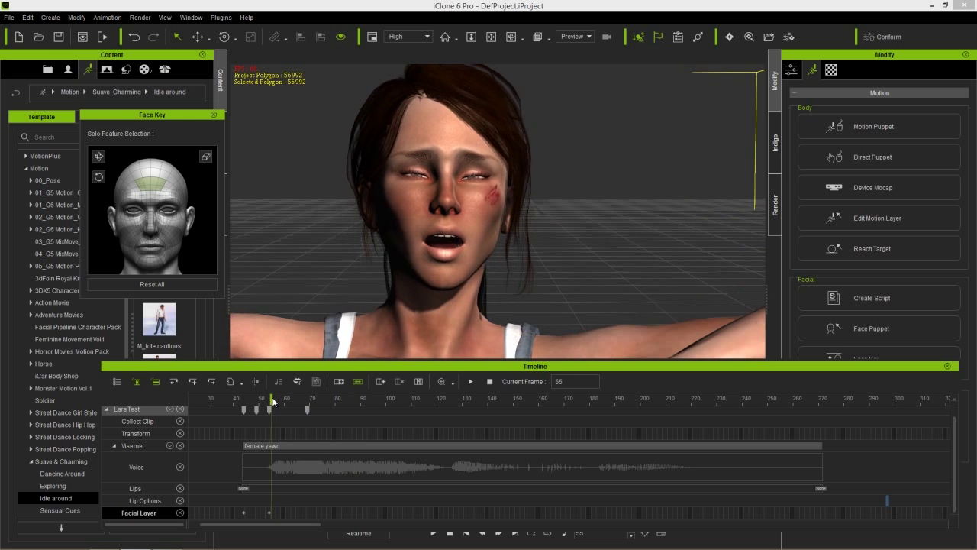
key(space)
key(space)
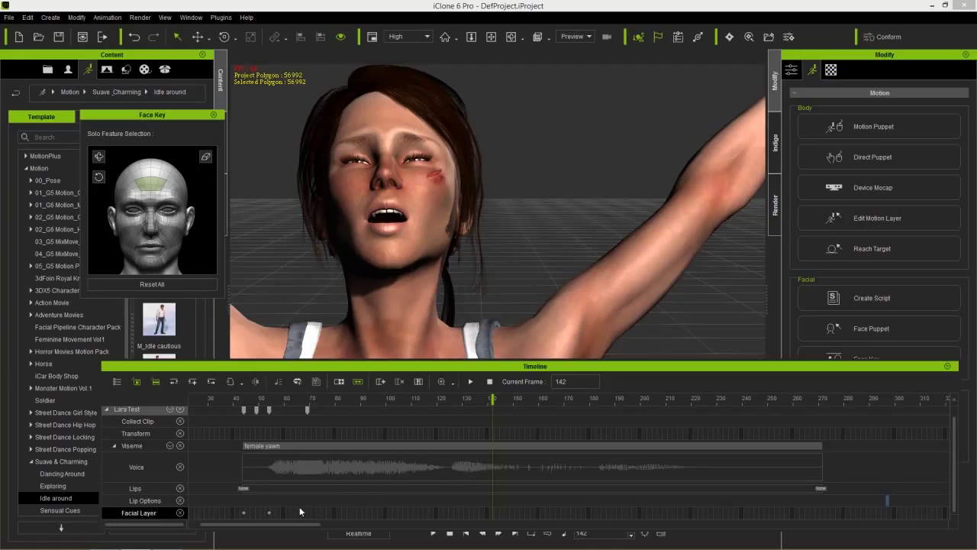
Step: Copy the yawn key at frame 54 of the Facial Layer track and paste it at frame 116 to hold the expression
right_click(269, 516)
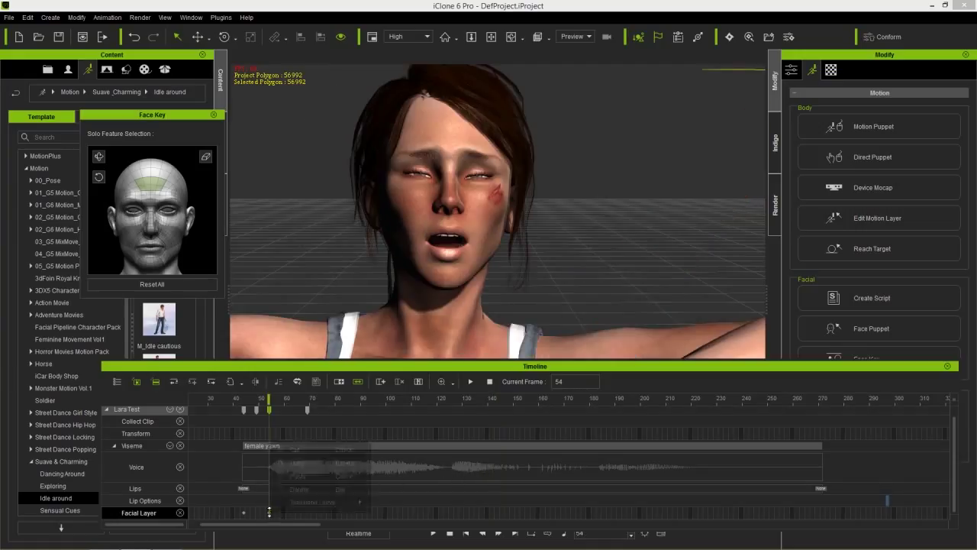
click(303, 465)
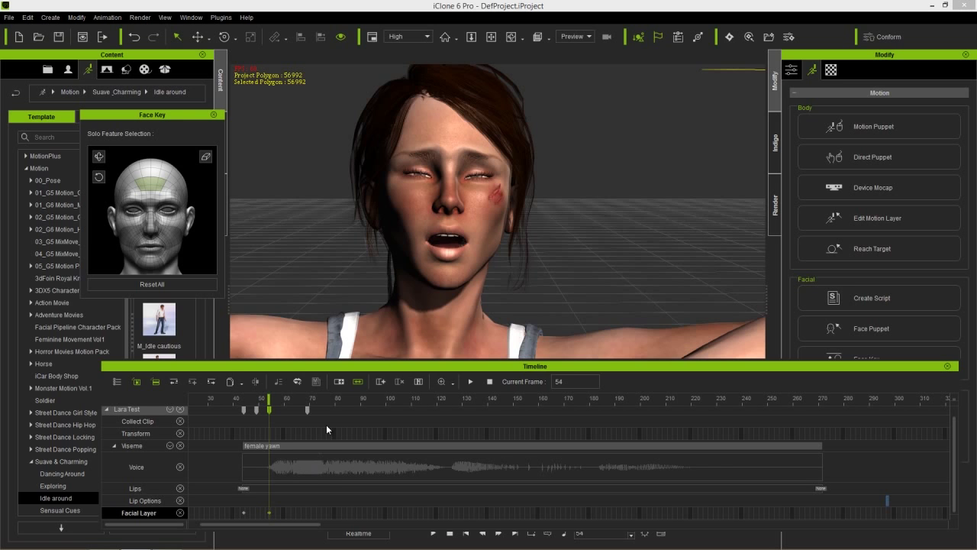
drag(332, 394, 427, 410)
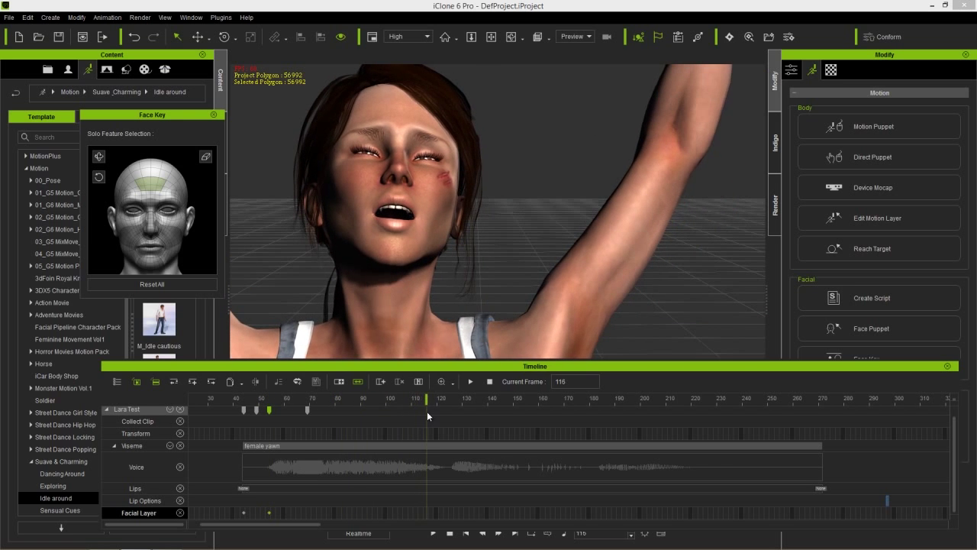
right_click(425, 517)
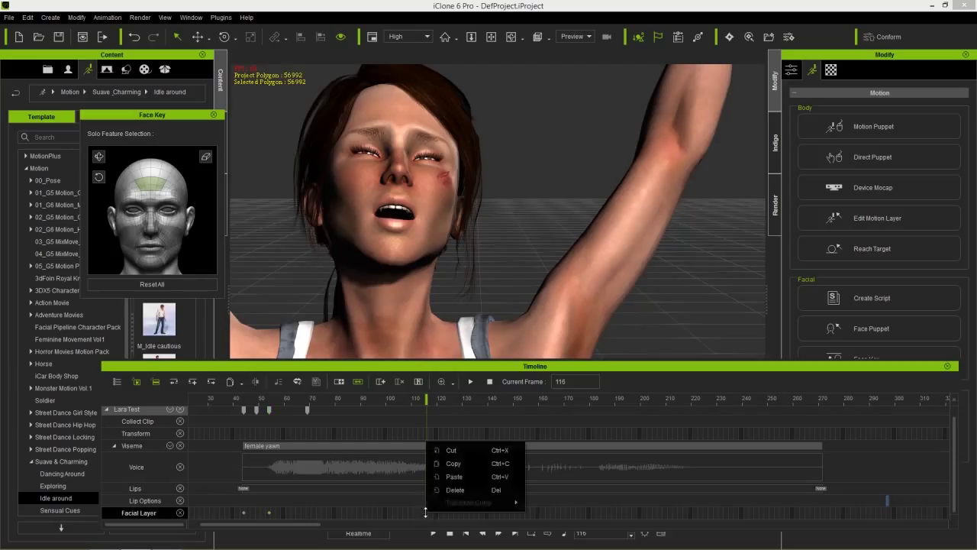
click(443, 475)
Step: At frame 126, reset all facial features to end the yawn with a neutral key, and play back the sequence
drag(440, 406, 452, 399)
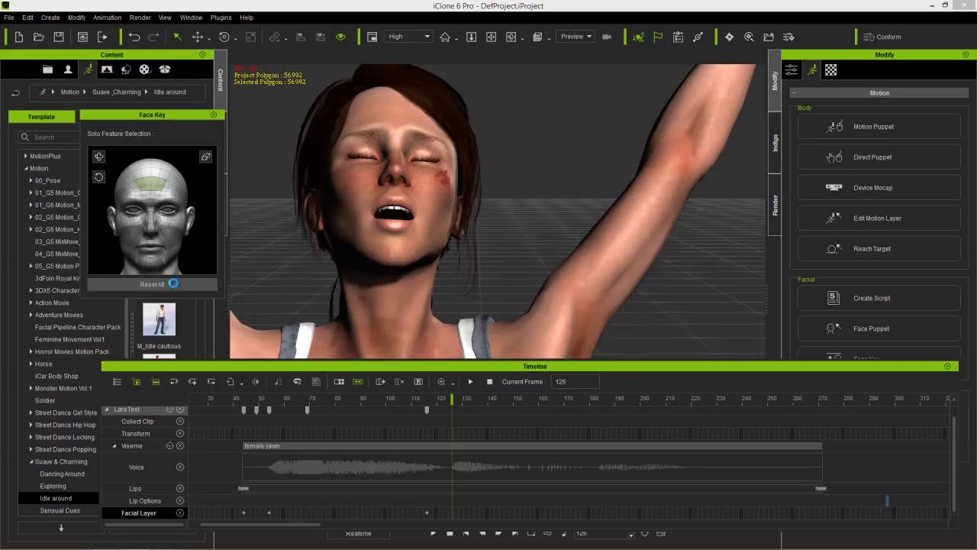
click(173, 283)
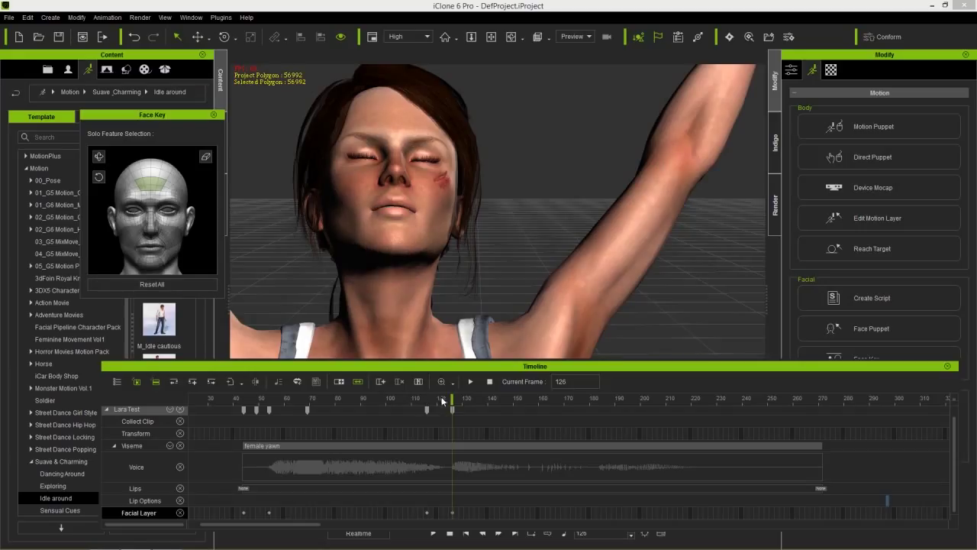
drag(449, 400, 235, 404)
key(space)
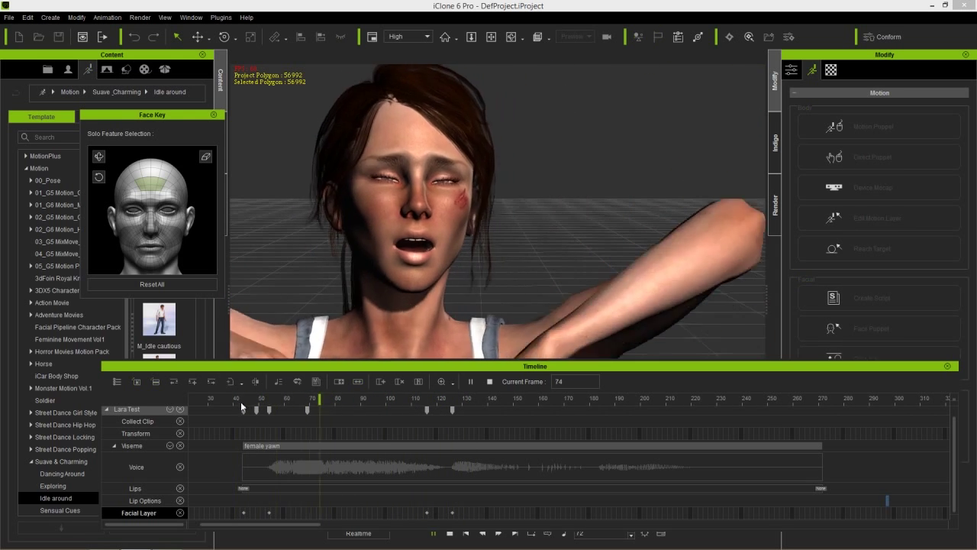
key(space)
Step: Replay the yawn's start and move the Facial Layer yawn key from frame 54 to about frame 75
click(241, 401)
key(space)
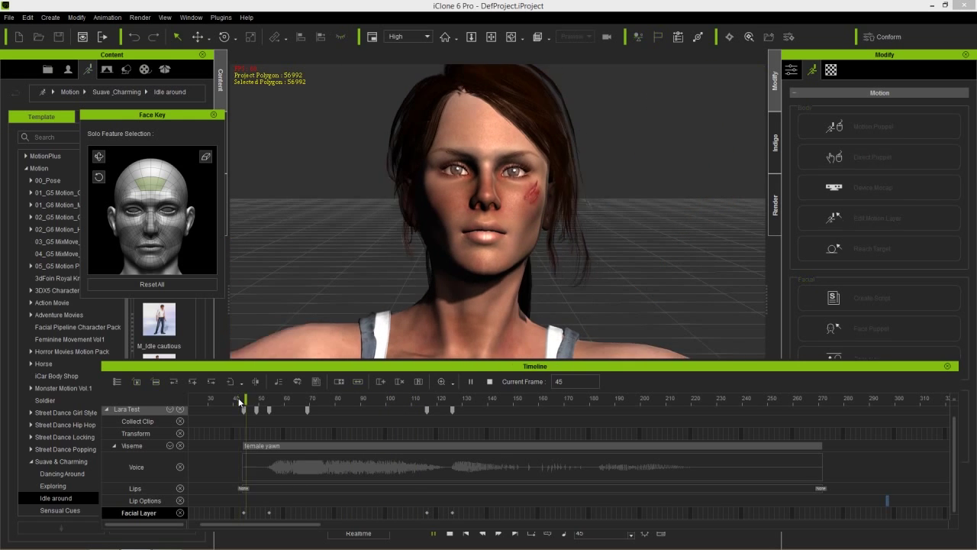
key(space)
drag(268, 512, 310, 512)
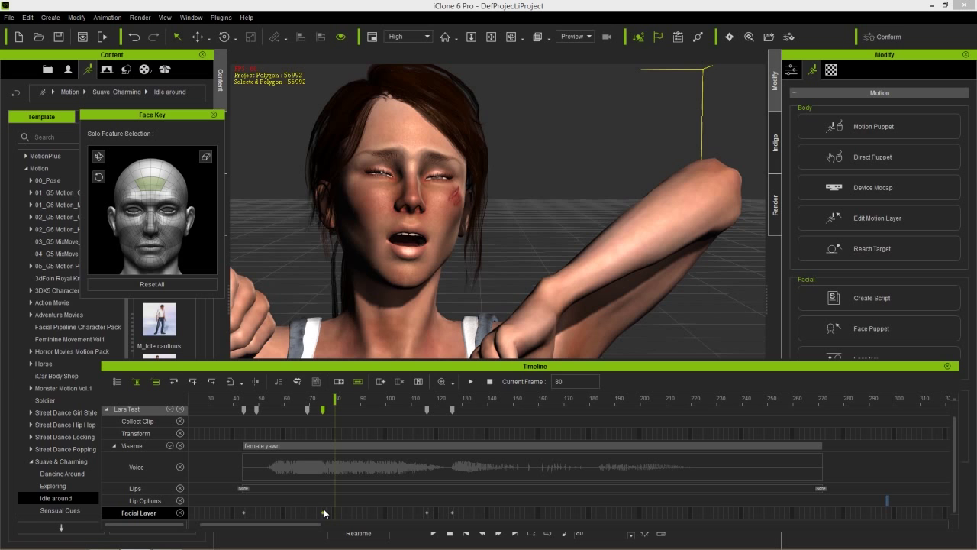
click(324, 512)
Step: Play back the yawn and move the Facial Layer key at frame 116 earlier to about frame 108
click(232, 398)
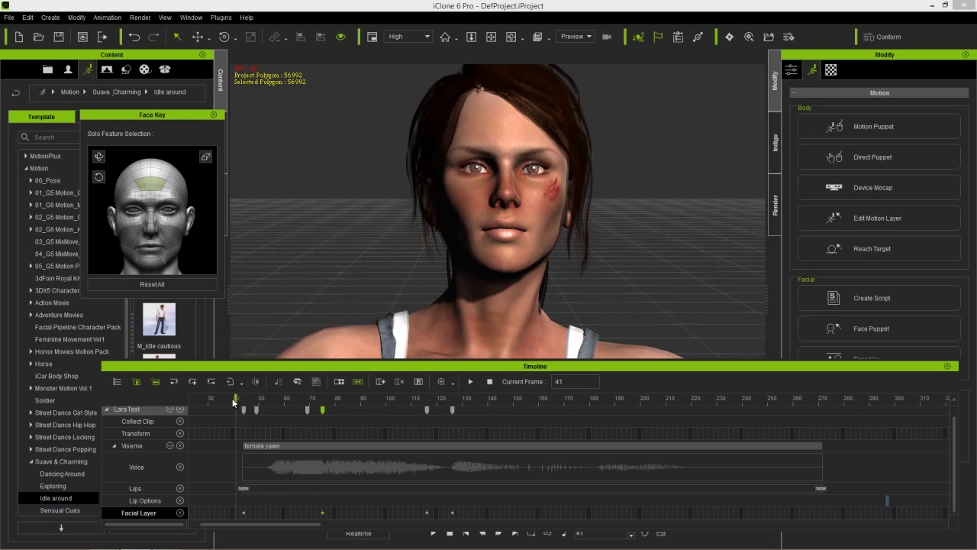
key(space)
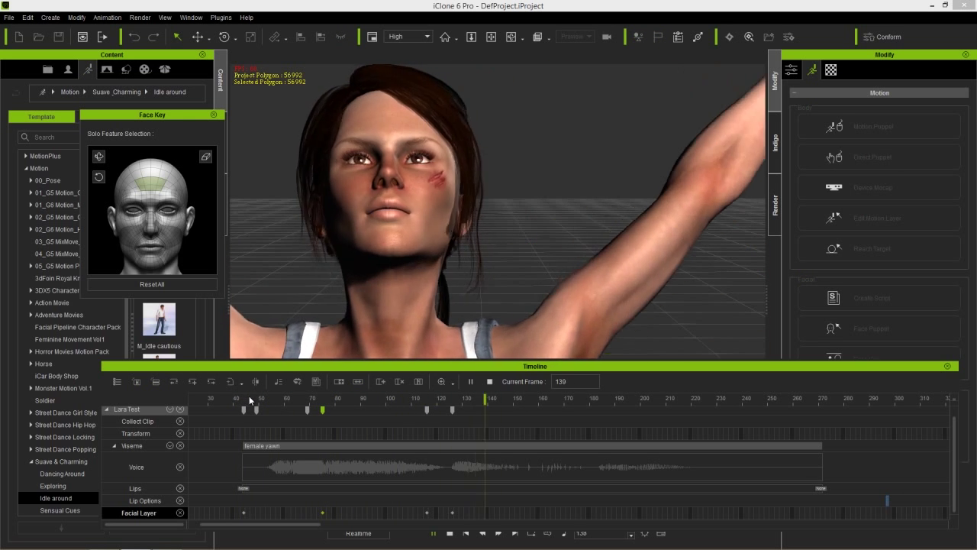
key(space)
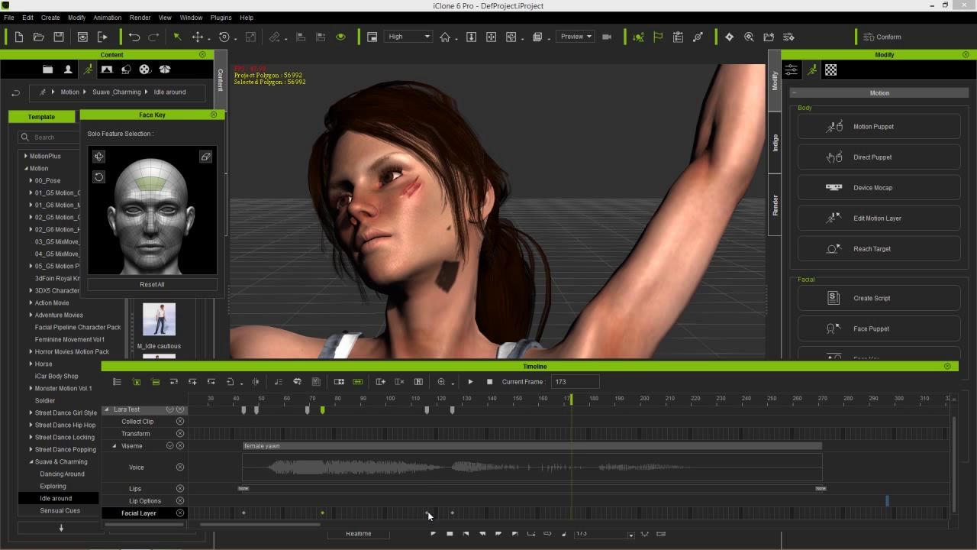
drag(425, 517, 411, 516)
click(407, 512)
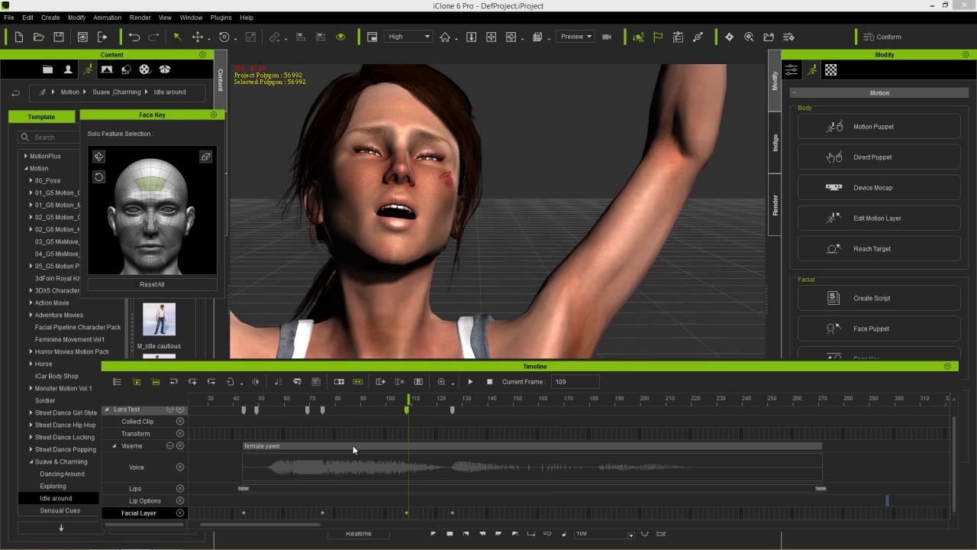
key(space)
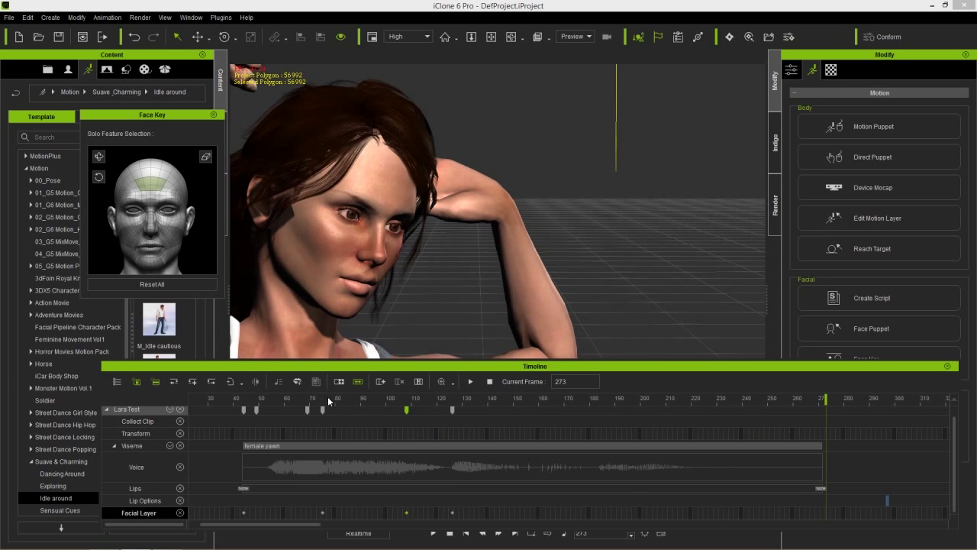
Step: At frame 152, clear the feature selection, select the cheeks and shape them into a slight smile key
drag(340, 394, 517, 402)
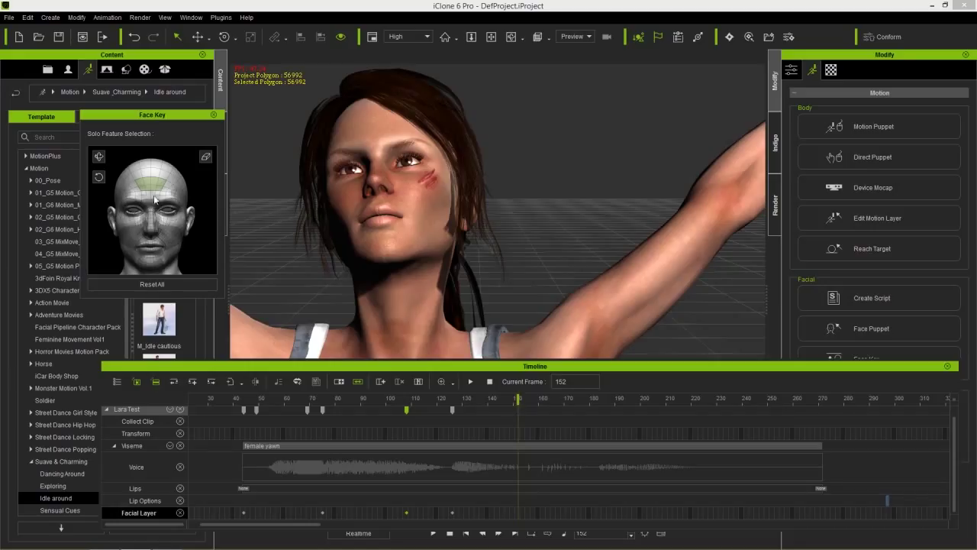
click(205, 158)
click(138, 283)
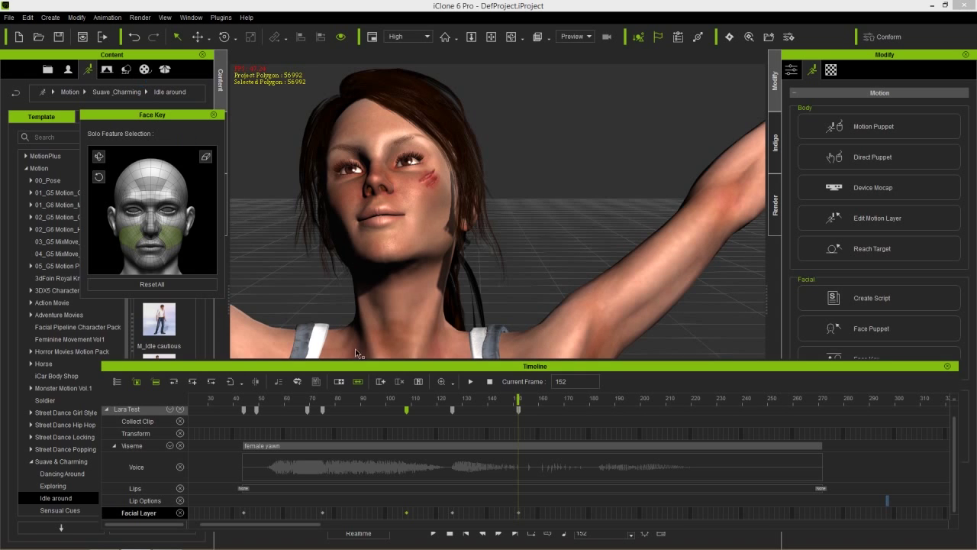
Step: At frame 271, the end of the "female yawn" clip, reset all facial features to add a neutral key
drag(483, 396, 822, 389)
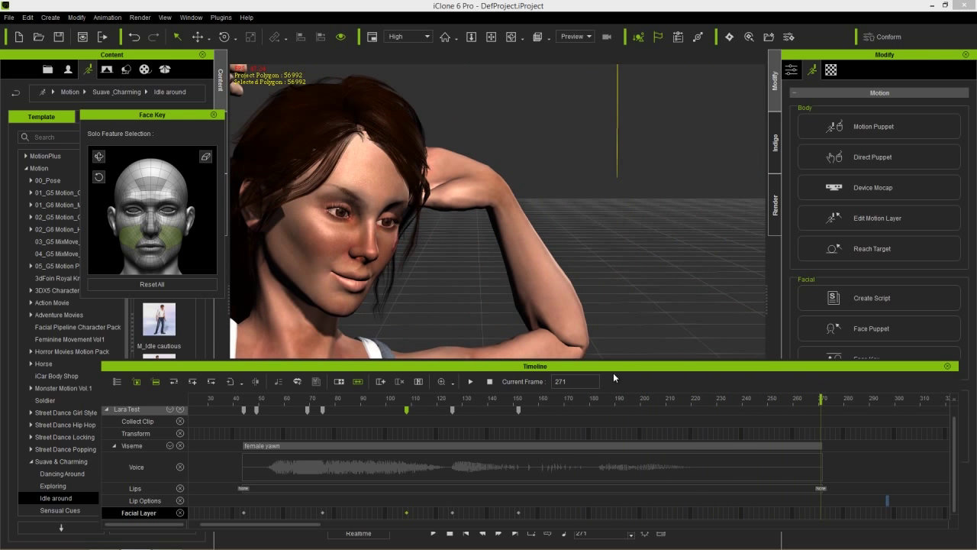
click(169, 280)
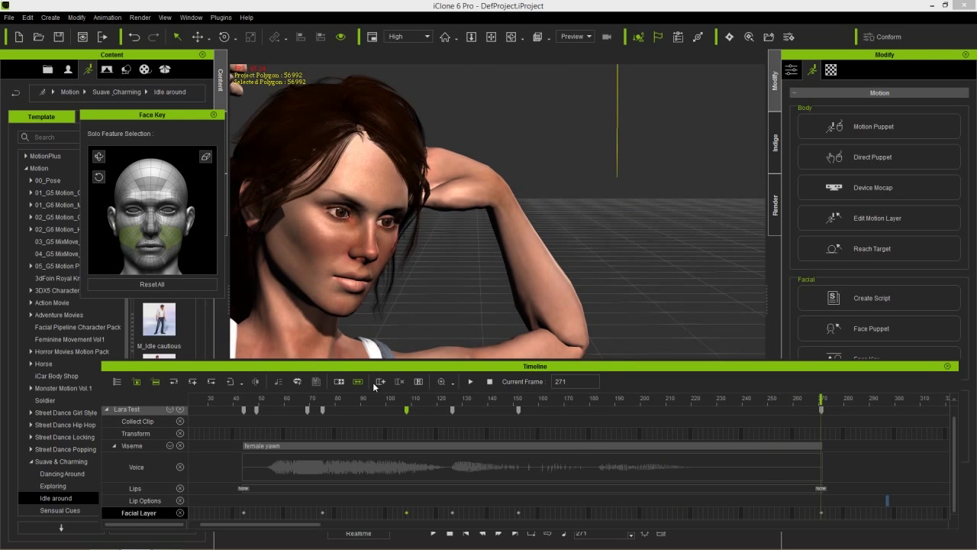
Step: Play back the keyed facial animation from before the yawn and close the Face Key editor
drag(522, 398, 219, 390)
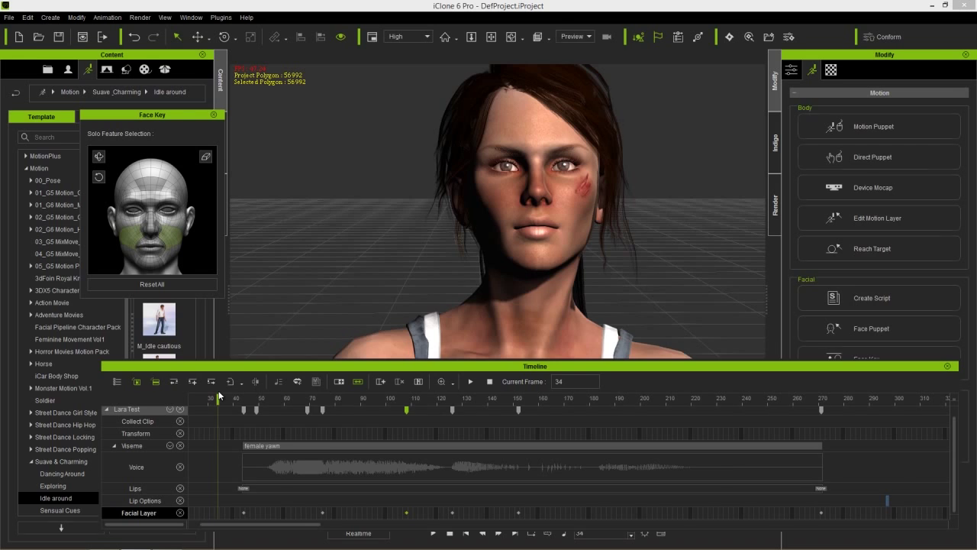
key(space)
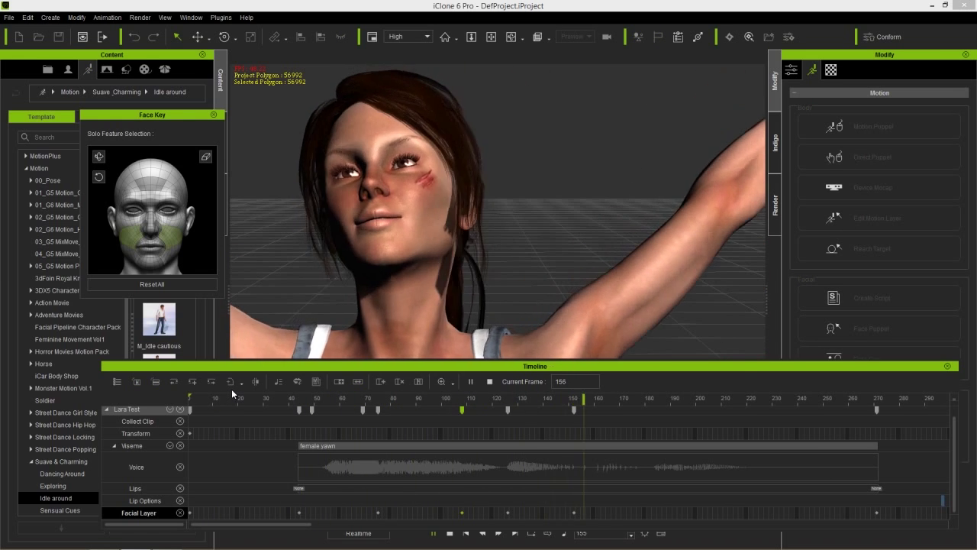
key(space)
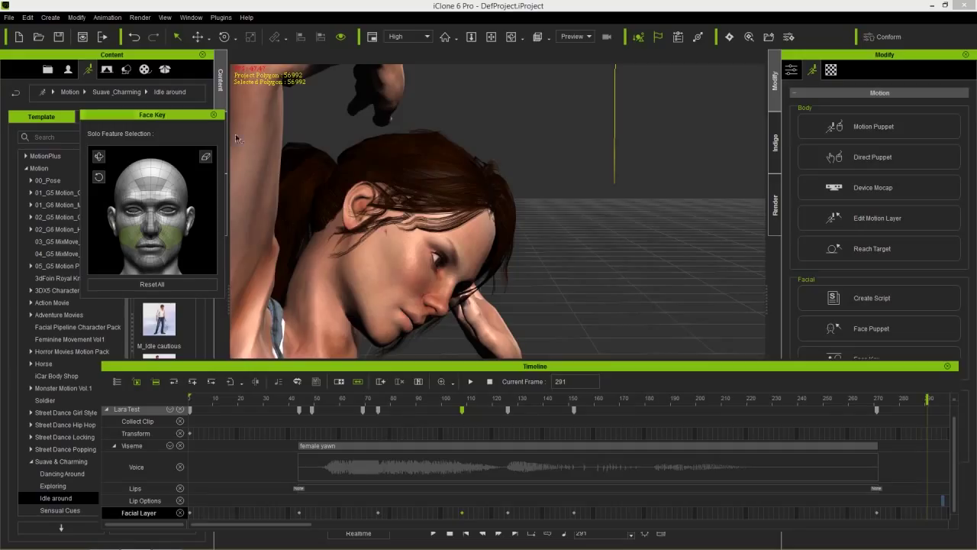
click(213, 115)
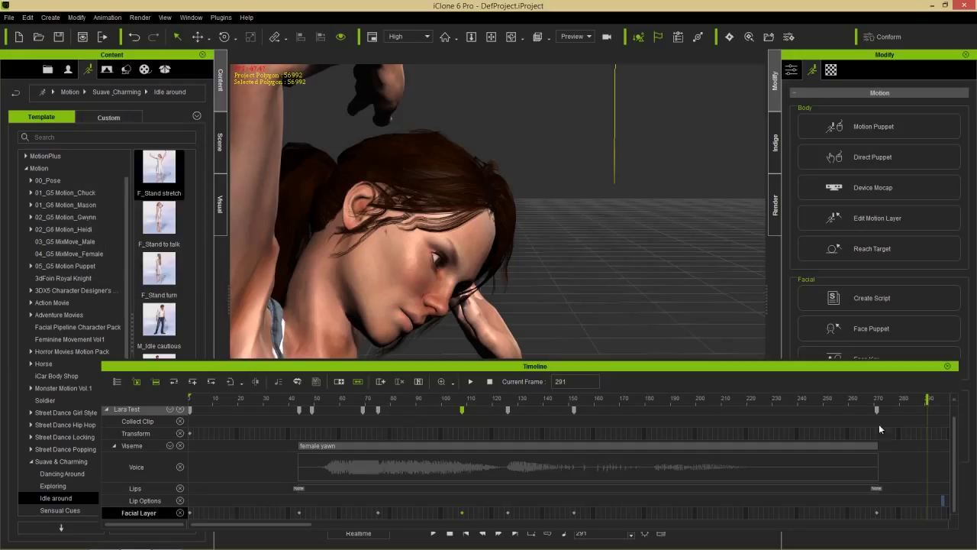
Step: Play back the end of the stretch motion after the "female yawn" clip to examine where speech can start
click(886, 398)
drag(883, 401, 832, 405)
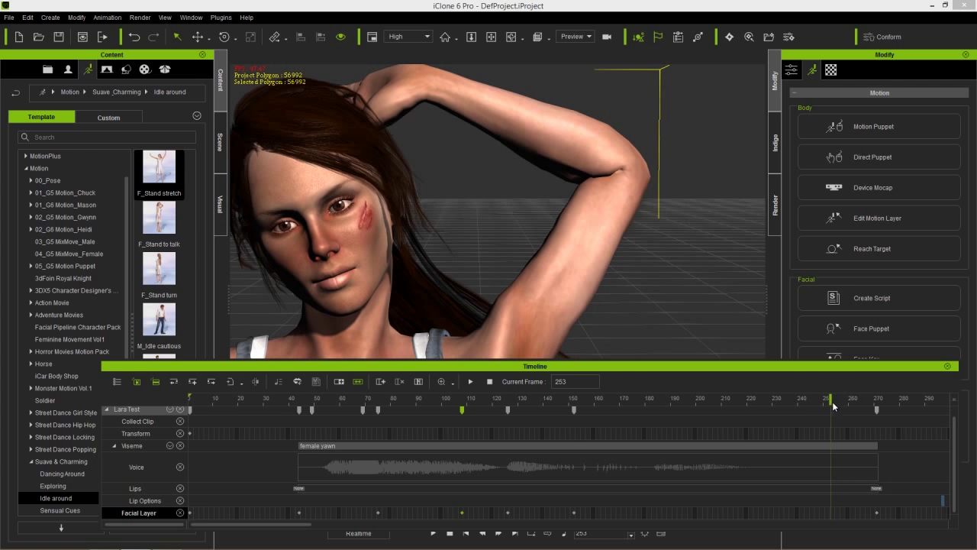
scroll(837, 413, down, 3)
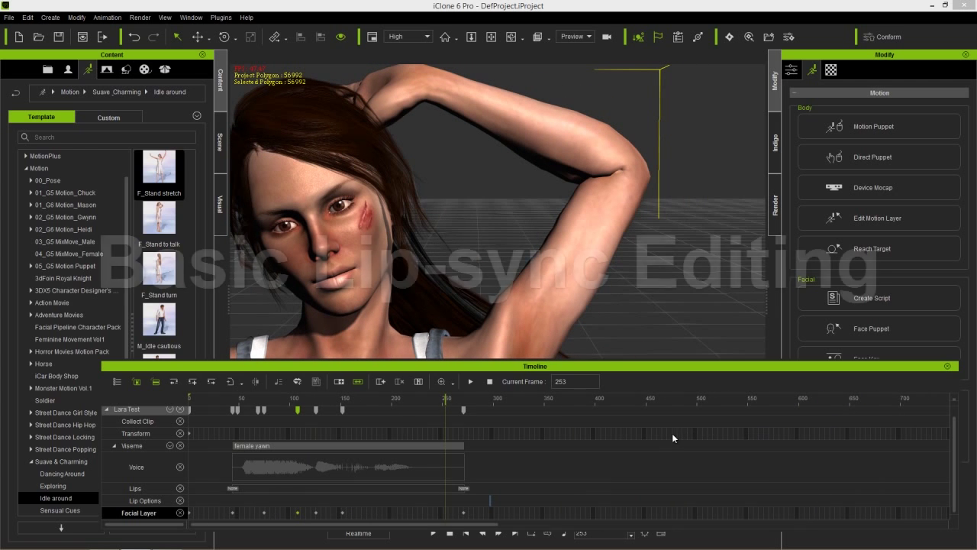
scroll(672, 433, down, 3)
drag(348, 397, 292, 401)
key(space)
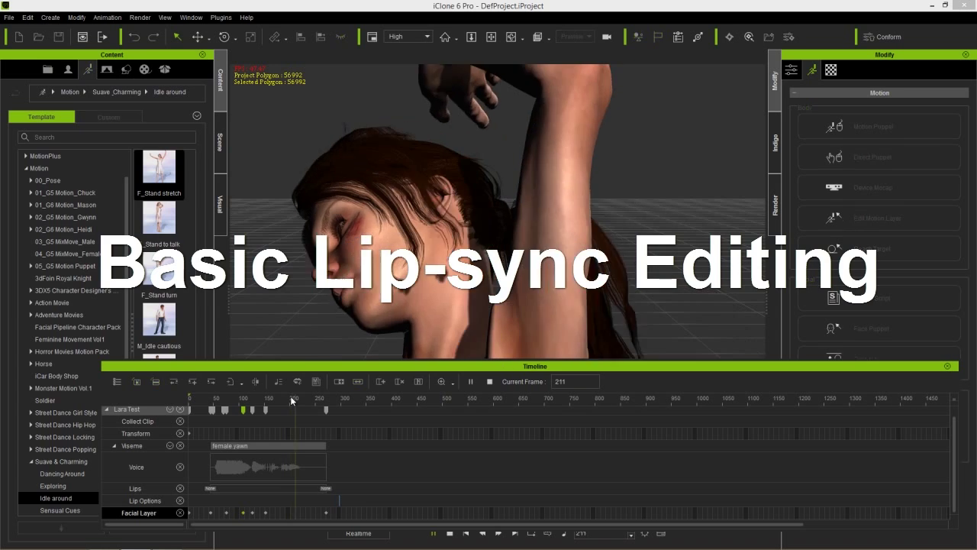
key(space)
scroll(496, 200, down, 10)
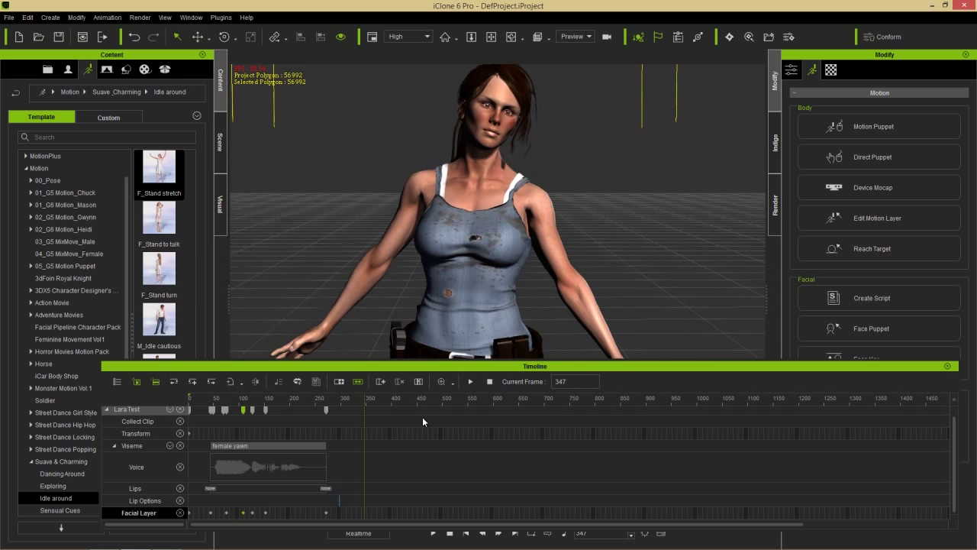
Step: At frame 337, create a voice script from the wave file "lets get it on whisper"
drag(366, 398, 359, 399)
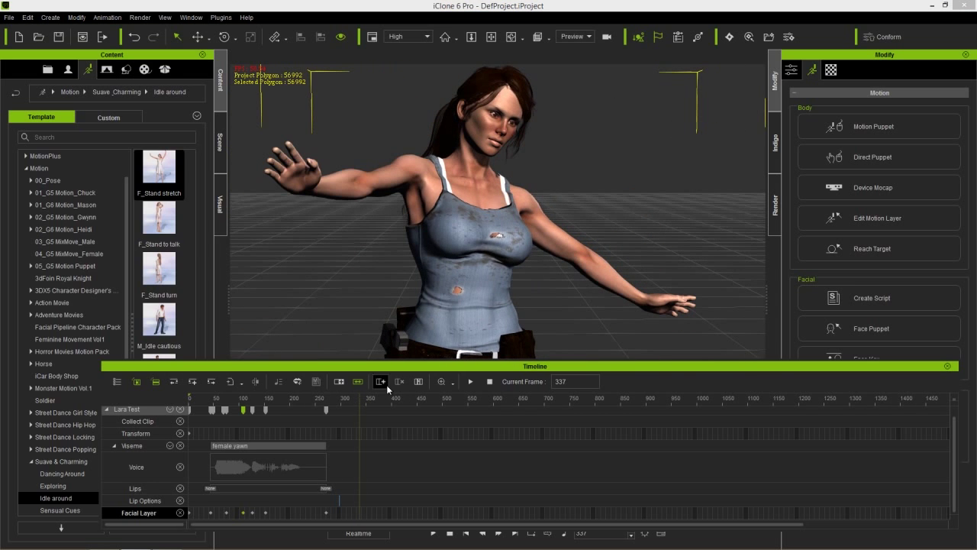
click(861, 298)
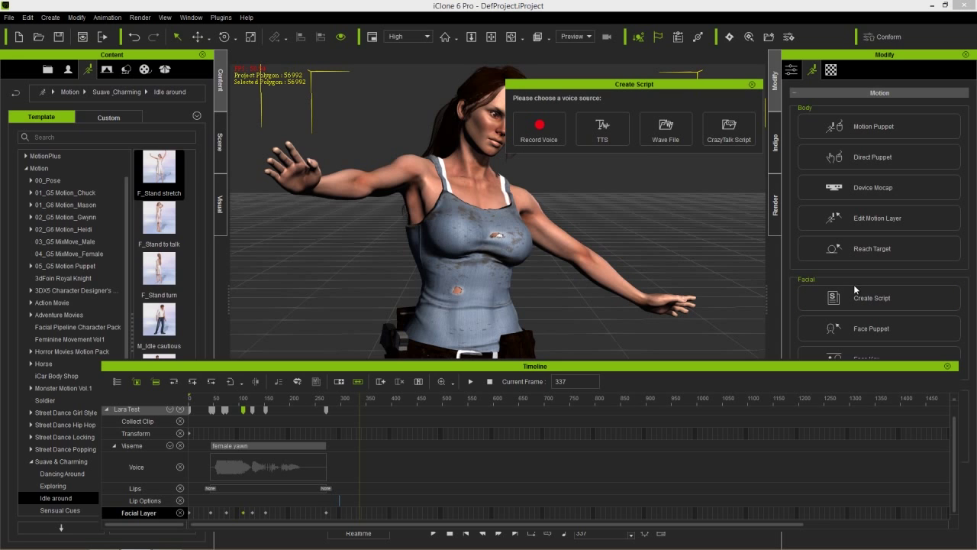
click(676, 125)
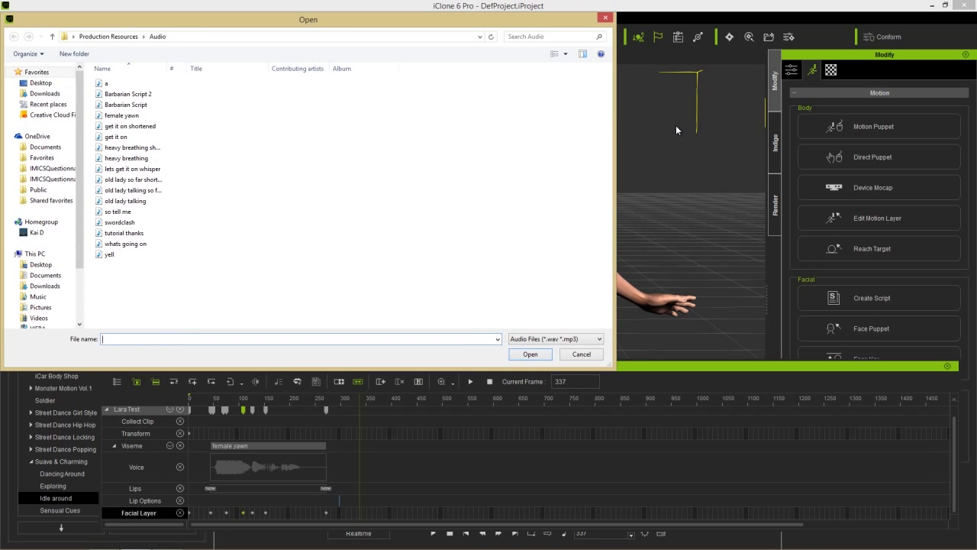
double_click(123, 169)
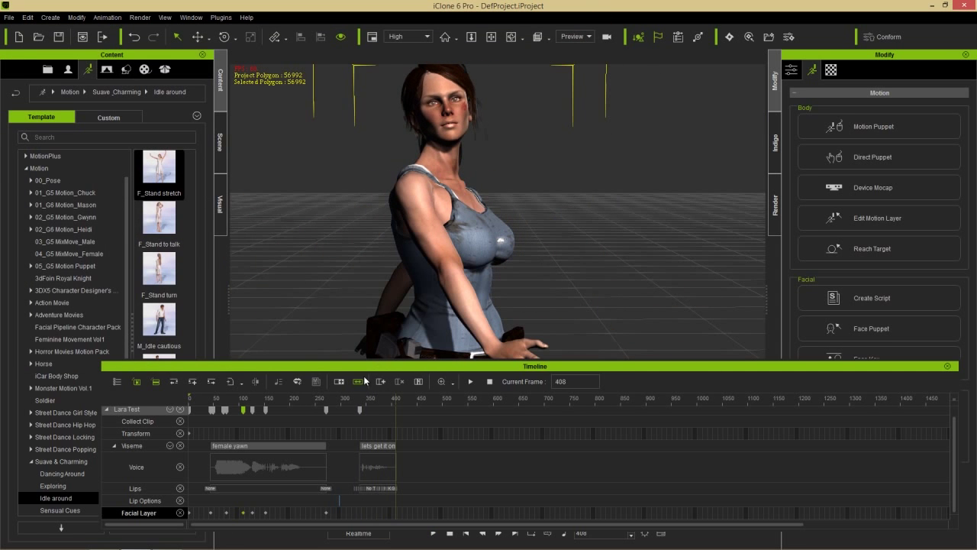
Step: Play back the "lets get it on whisper" clip from frame 336 with the face in close-up to examine the automatic lip-sync
scroll(390, 443, up, 2)
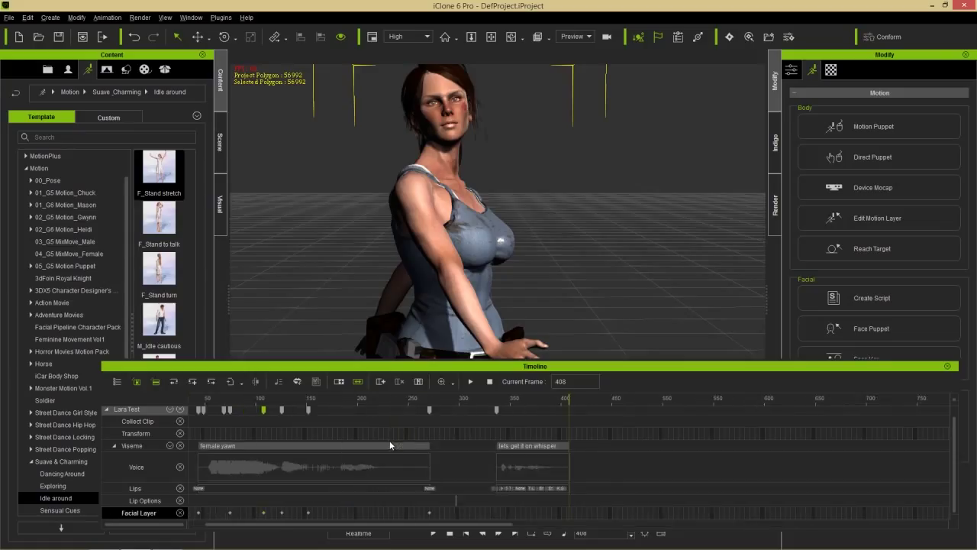
scroll(487, 455, up, 4)
scroll(469, 462, up, 3)
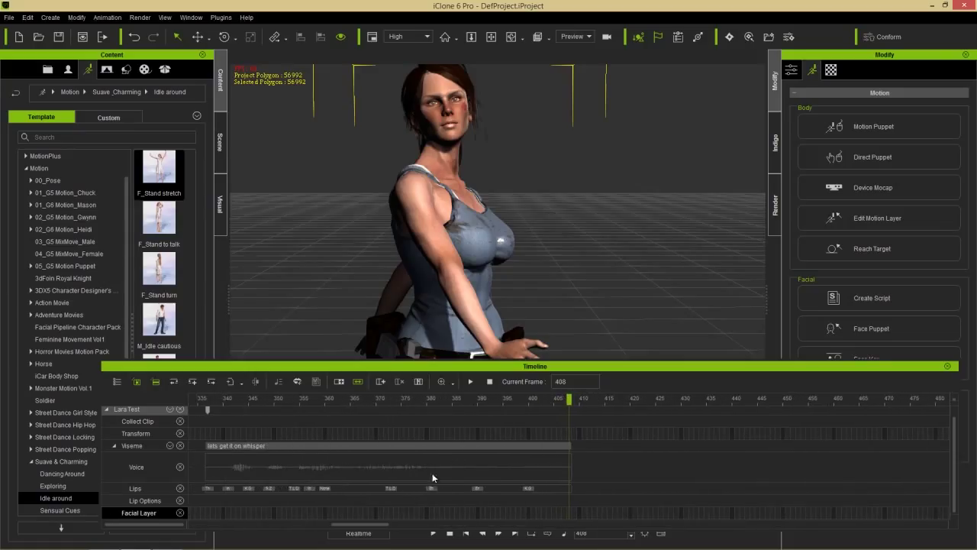
drag(372, 525, 358, 525)
click(364, 400)
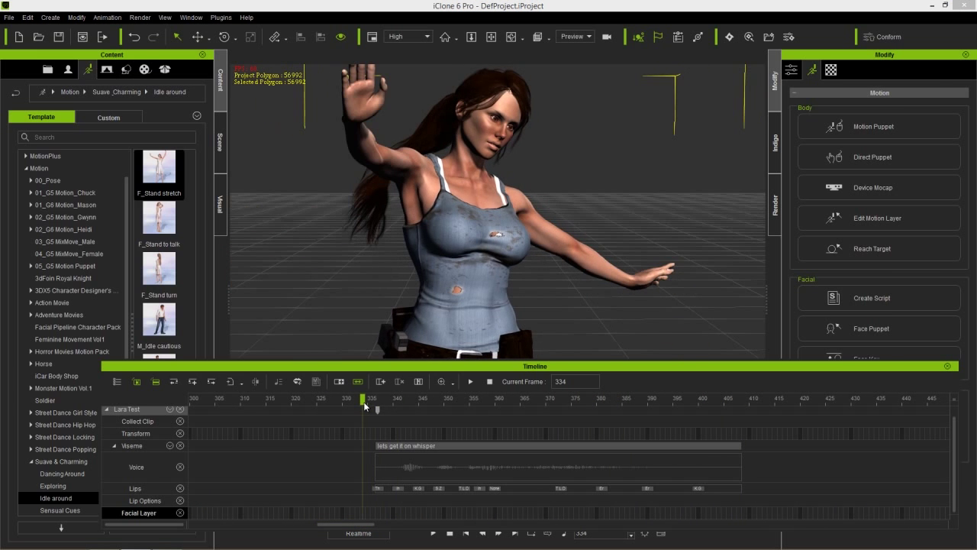
click(370, 401)
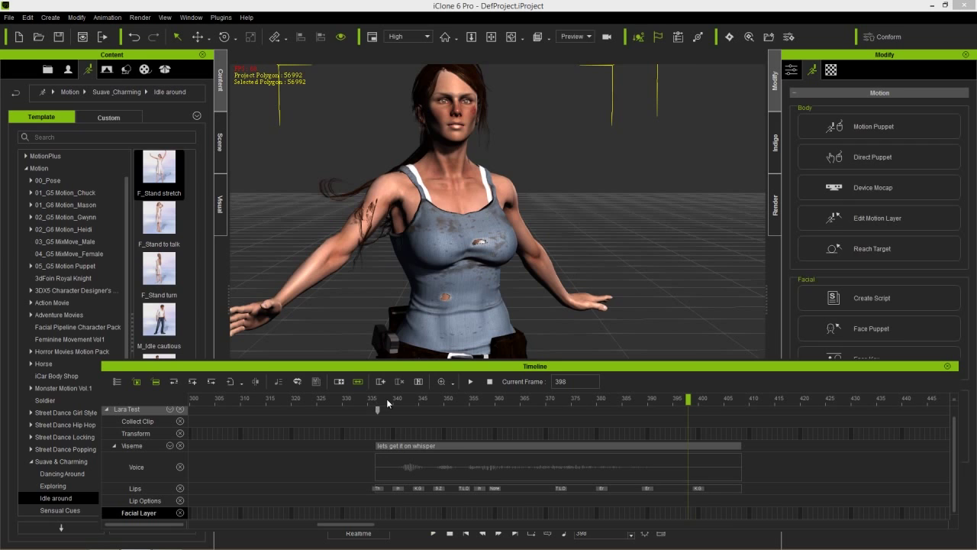
mouse_move(368, 399)
mouse_down()
mouse_move(626, 400)
mouse_move(381, 400)
mouse_up()
scroll(447, 232, up, 6)
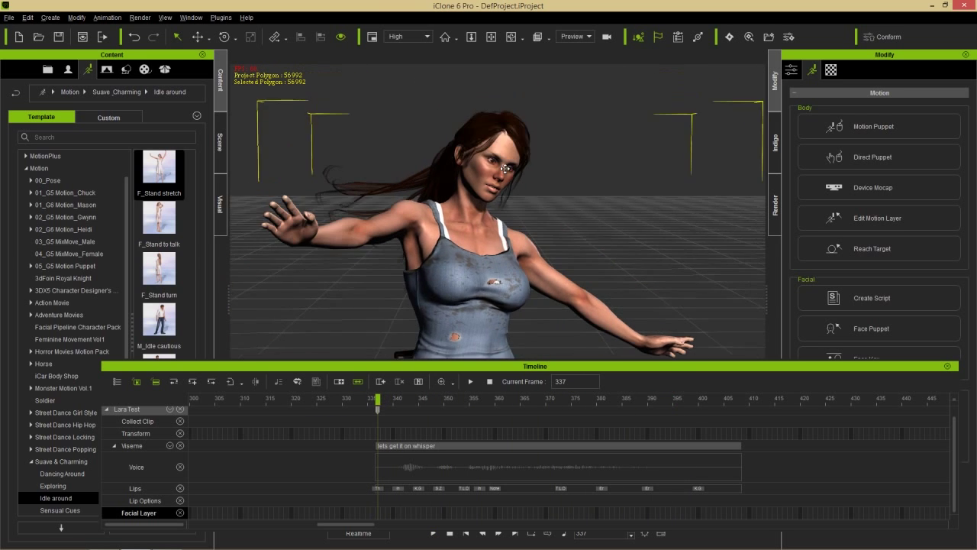
right_drag(482, 186, 497, 289)
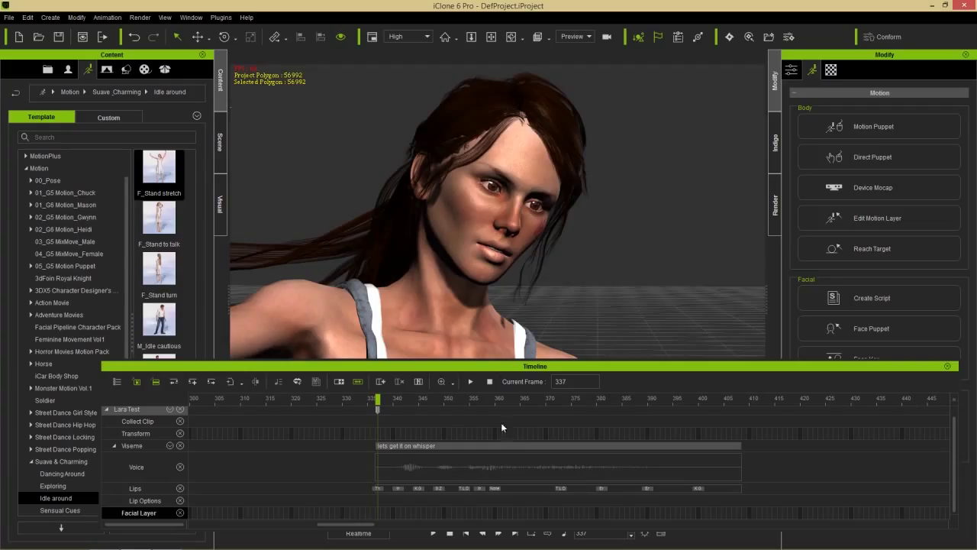
drag(396, 405, 373, 405)
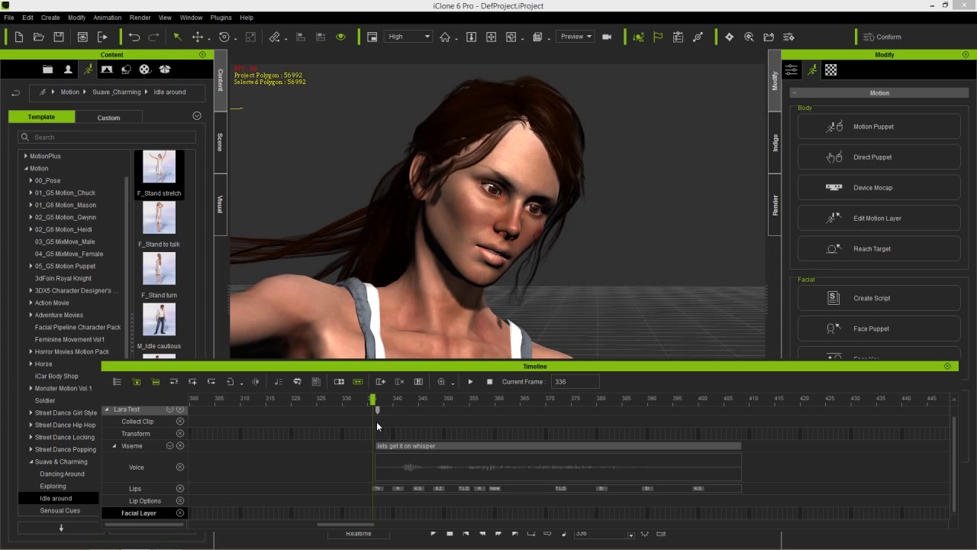
key(space)
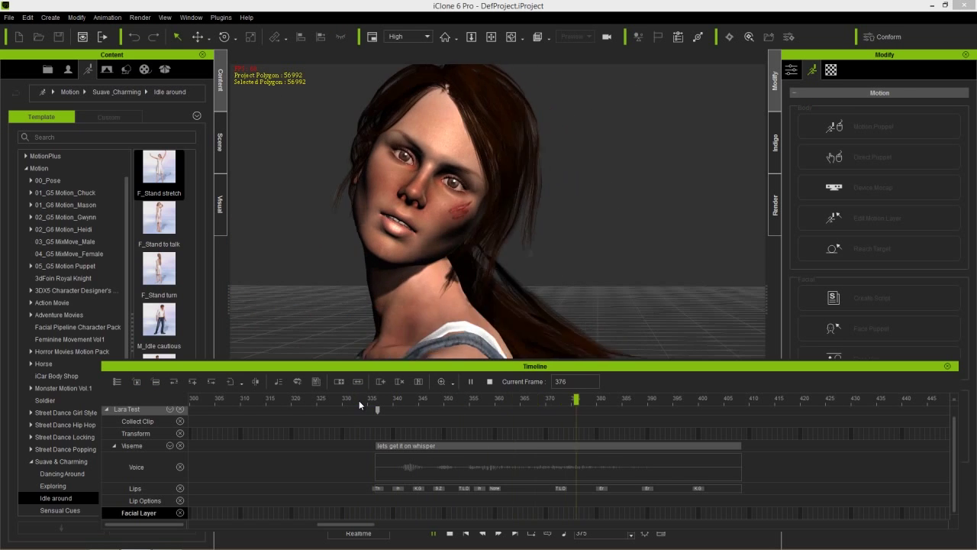
Step: Move the S_Z lip key to about frame 347 and the K_G_H_NG key before it to frame 344, changing the latter to Ih with expressiveness 80
drag(393, 399, 442, 408)
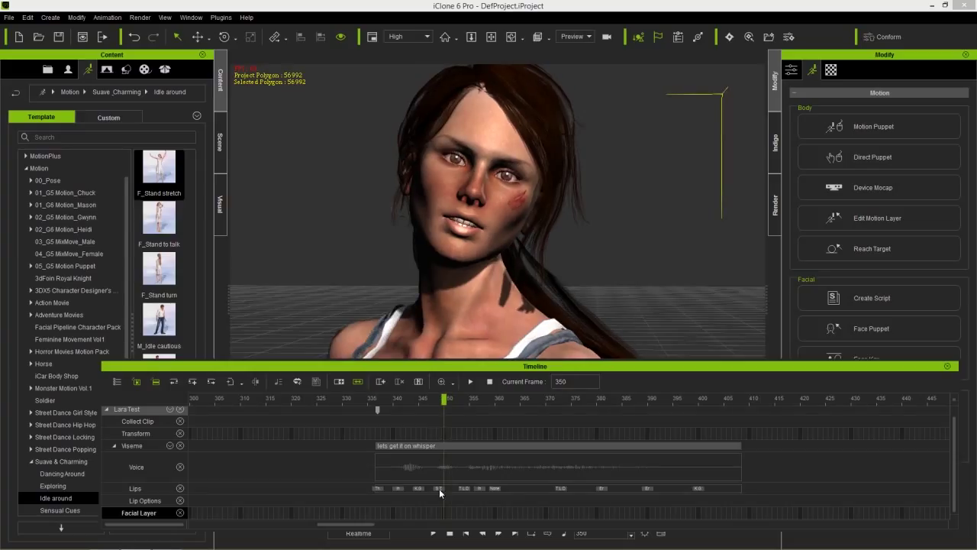
drag(439, 493, 413, 488)
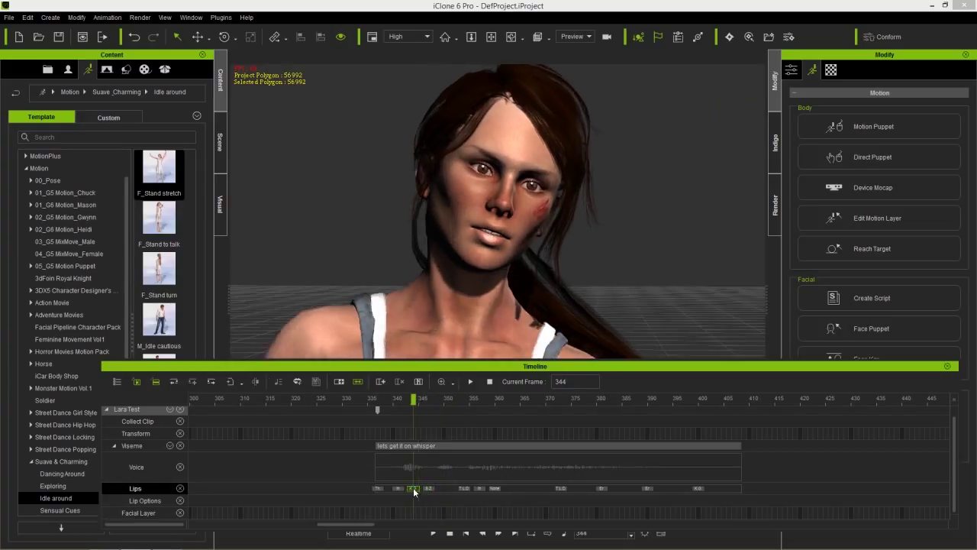
double_click(413, 488)
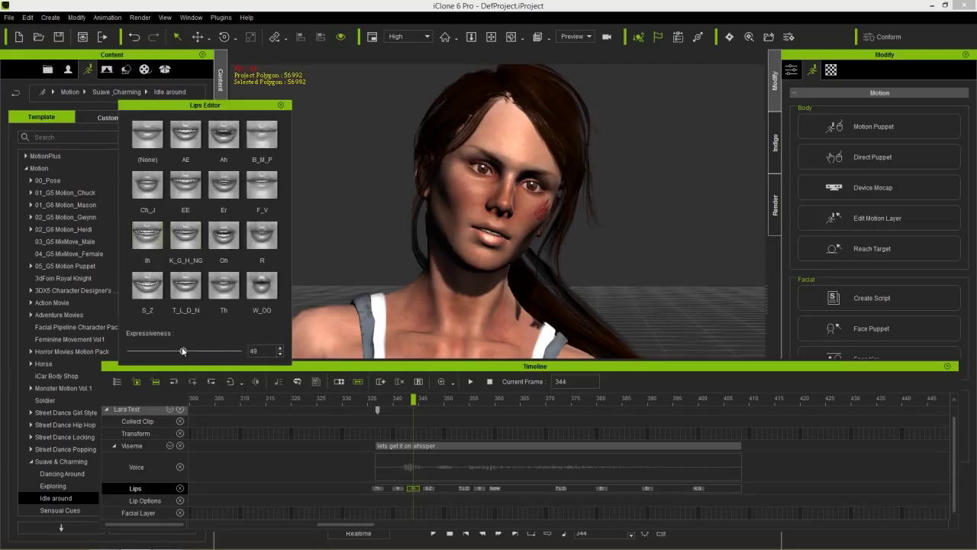
drag(183, 352, 217, 354)
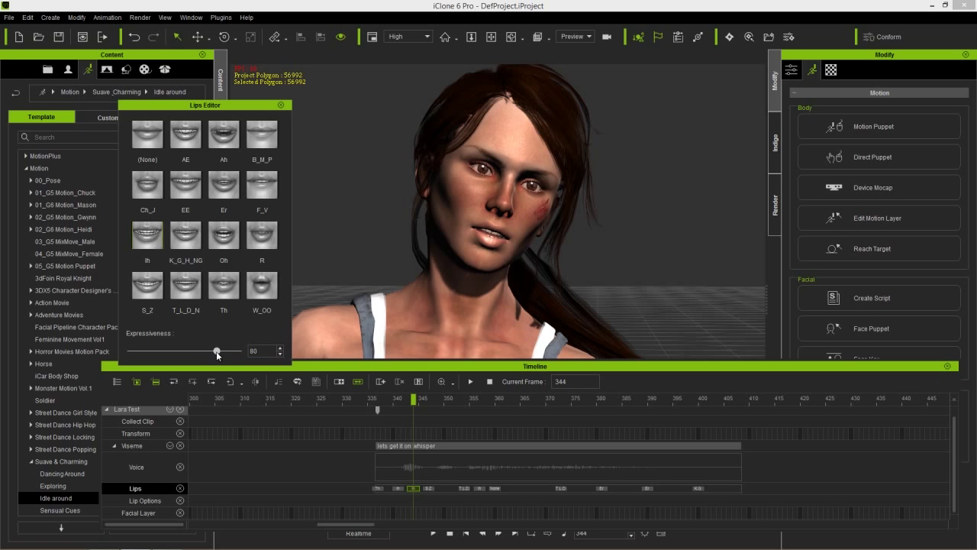
Step: Change the T_L_D_N lip key at frame 354 to K_G_H_NG with expressiveness 93
drag(395, 400, 466, 398)
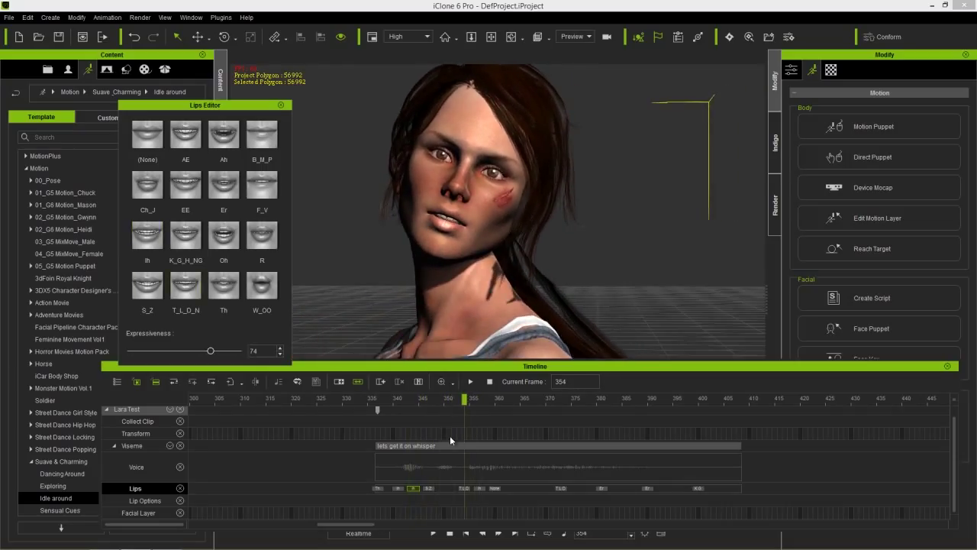
click(465, 488)
drag(218, 350, 251, 351)
drag(208, 352, 228, 351)
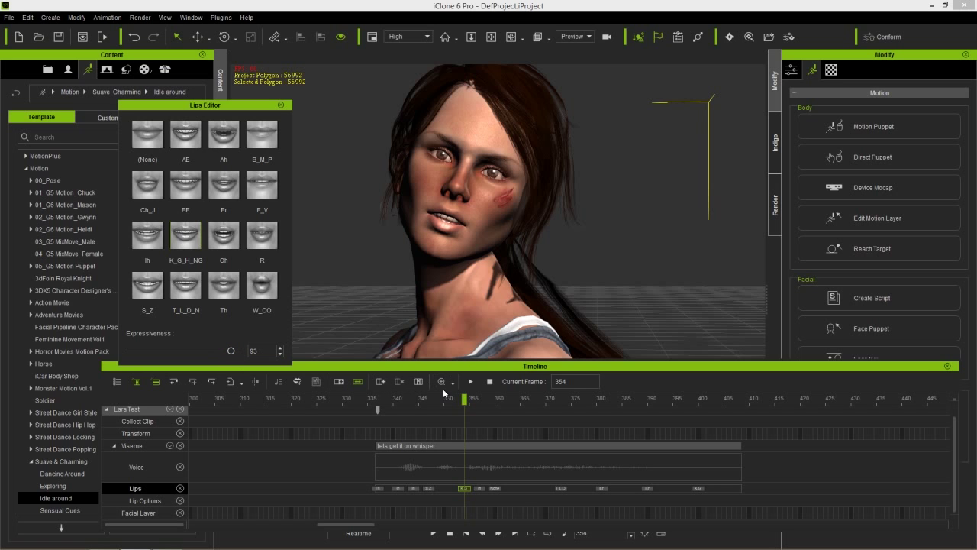
Step: Set the expressiveness of the Ih lip key at frame 357 to 86 and delete the None key at frame 360
drag(448, 400, 479, 398)
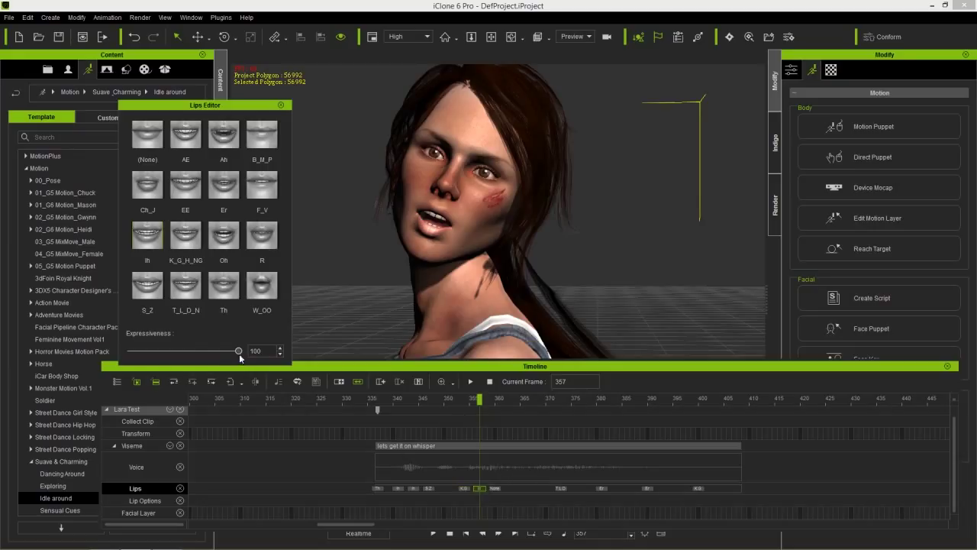
mouse_move(224, 358)
mouse_down()
mouse_move(207, 358)
mouse_move(224, 356)
mouse_up()
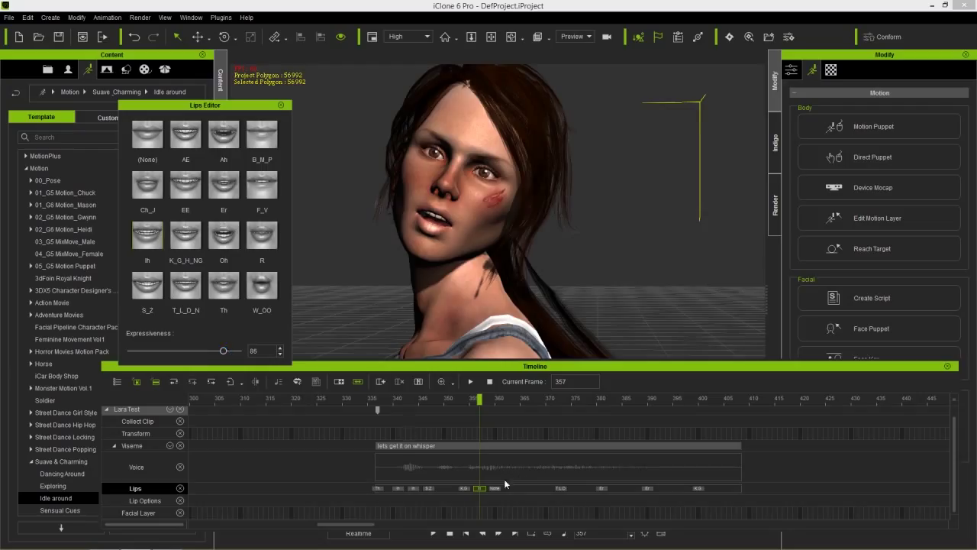
click(497, 487)
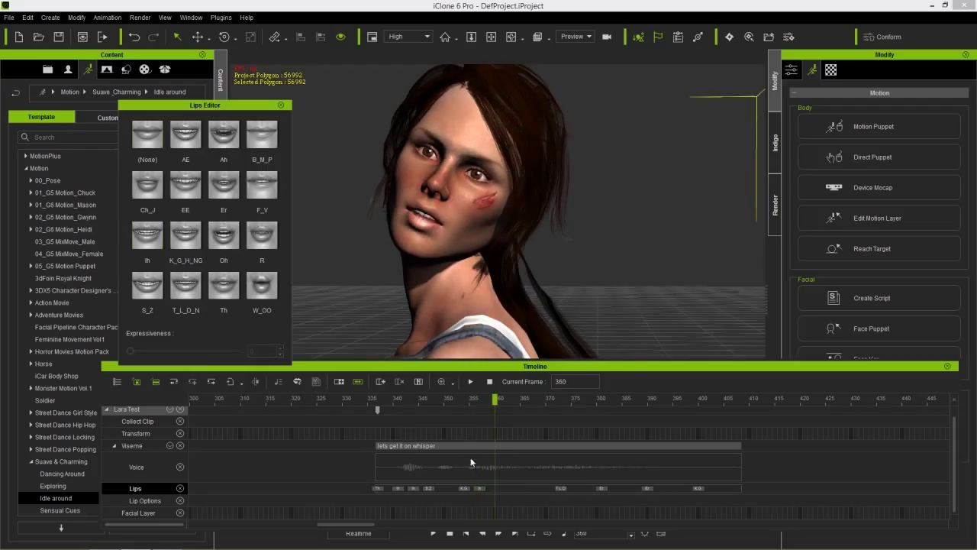
Step: At frame 361, add a T_L_D_N lip key with expressiveness 55
drag(473, 403, 499, 408)
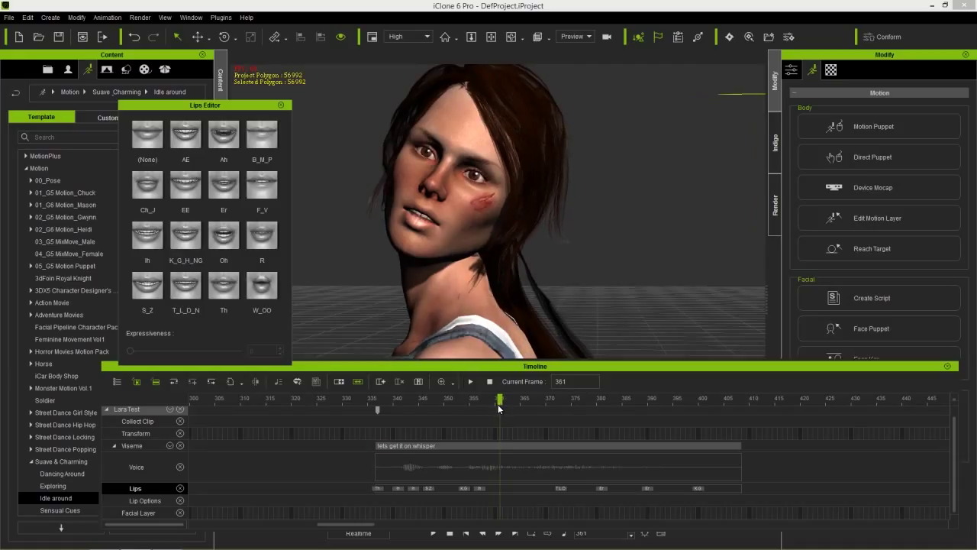
click(184, 290)
drag(236, 353, 189, 351)
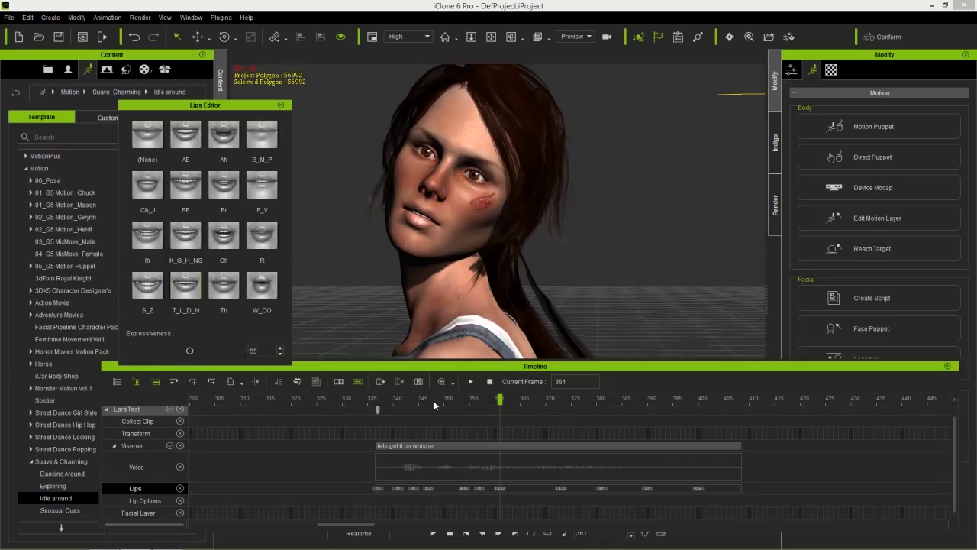
Step: Add an Ih lip key at frame 364 and a T_L_D_N lip key at frame 366, both with expressiveness 100
drag(463, 401, 521, 390)
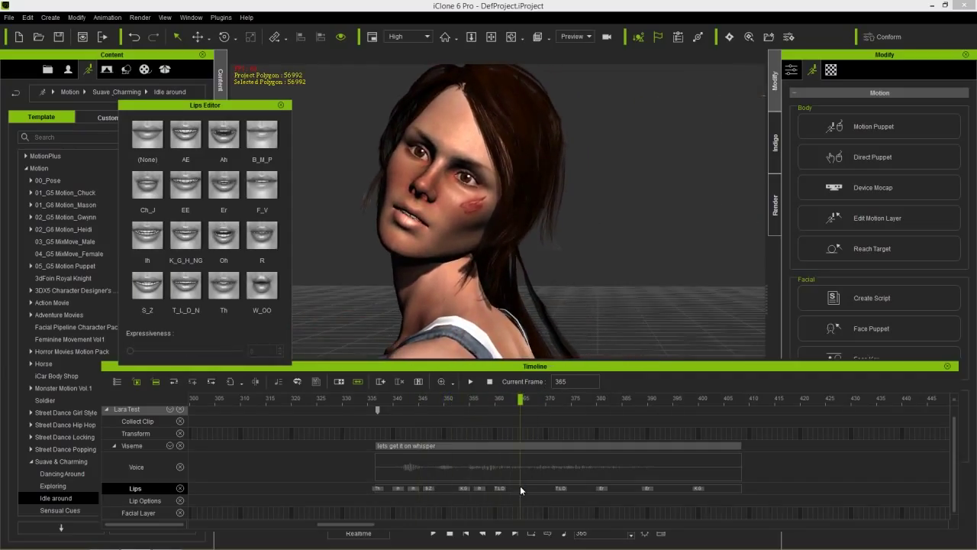
click(148, 236)
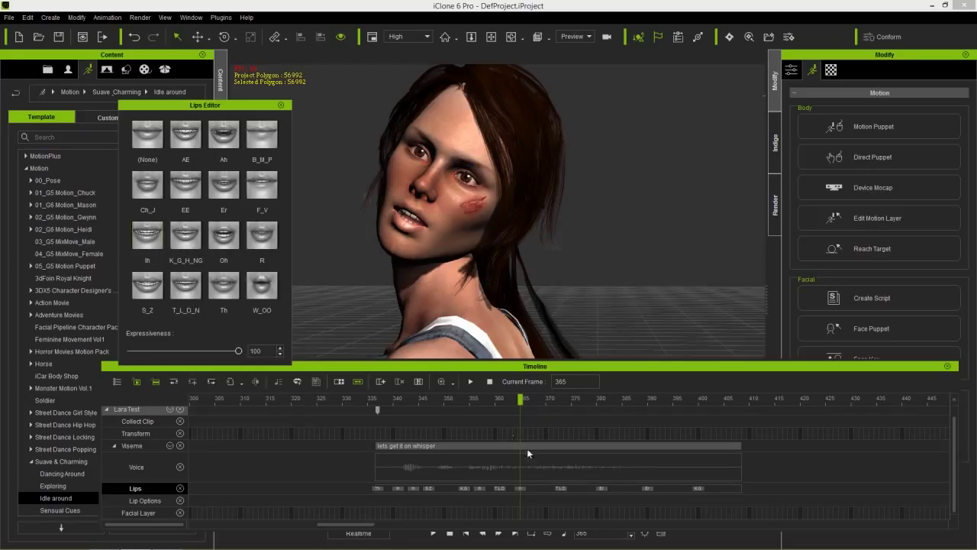
key(Right)
click(194, 298)
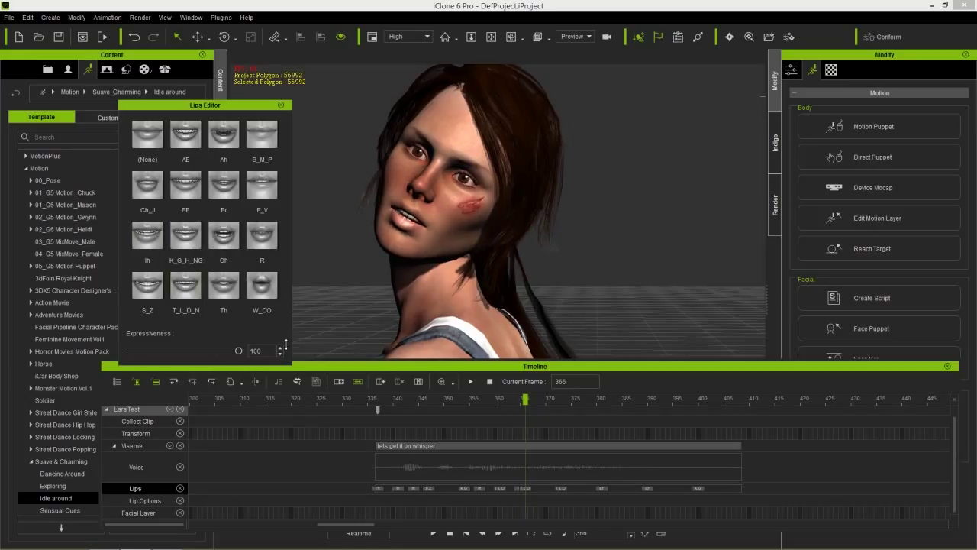
click(517, 488)
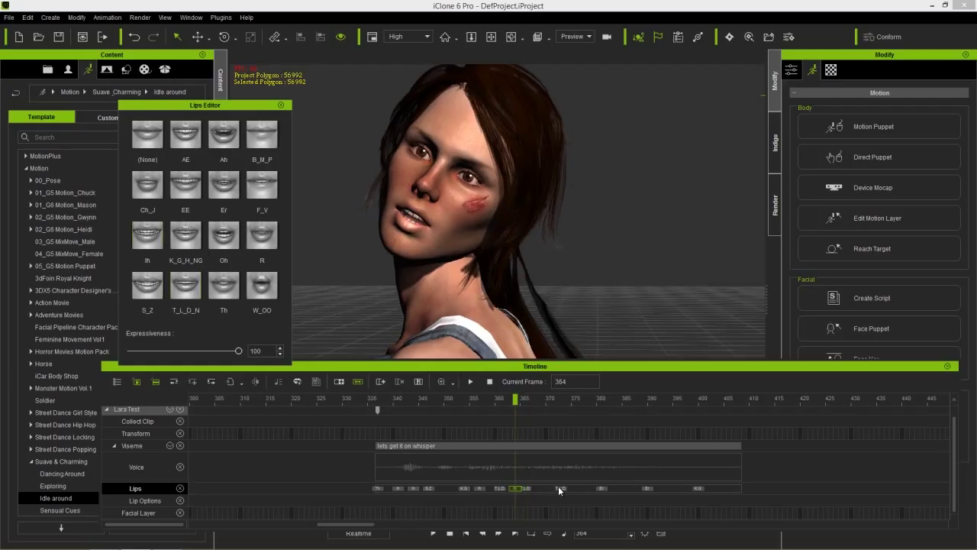
Step: Play back the edited lip-sync from the clip's start and change the T_L_D_N lip key at frame 373 to Oh with expressiveness 50
drag(457, 396, 376, 397)
key(space)
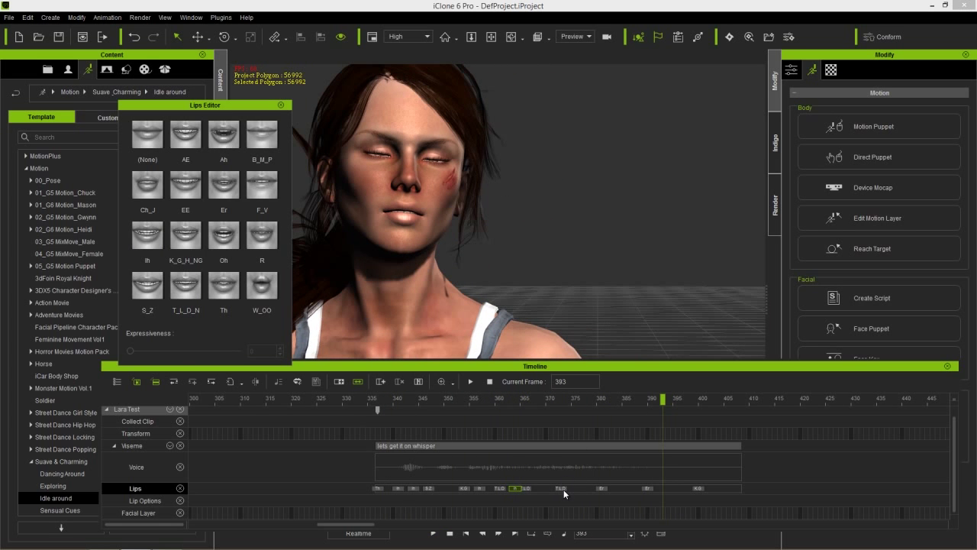
click(563, 490)
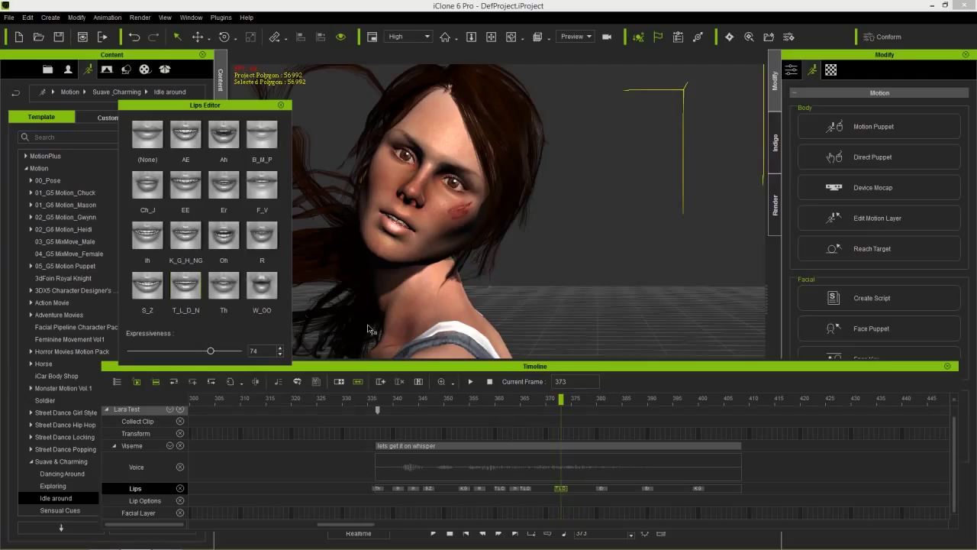
click(224, 238)
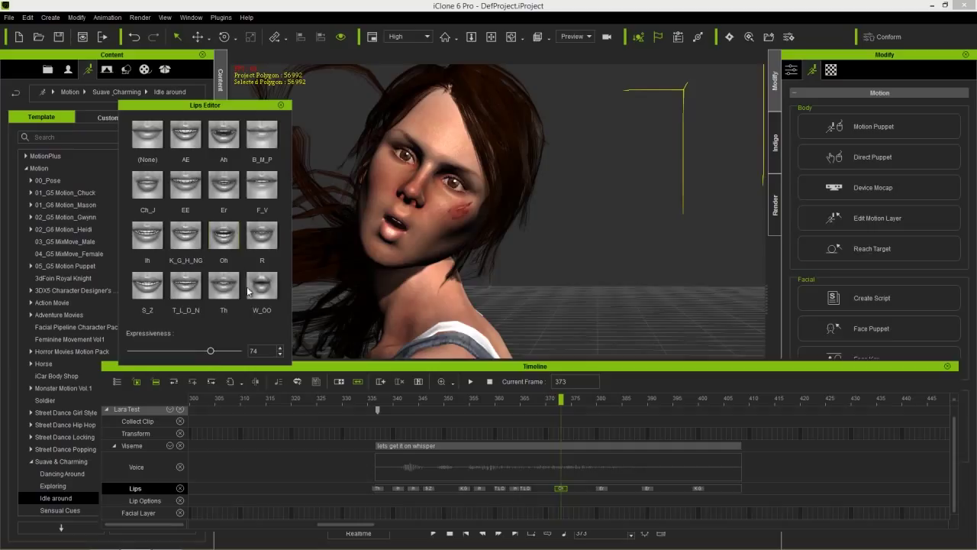
drag(212, 351, 187, 352)
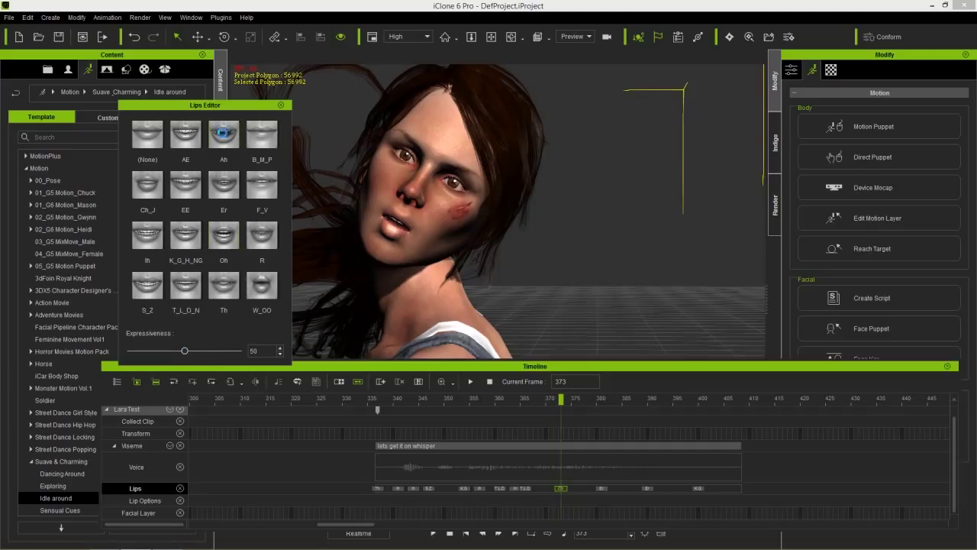
Step: Change the lip key at frame 373 to Ah with expressiveness 54 and scrub through the neighbouring keys
click(223, 135)
drag(184, 351, 189, 354)
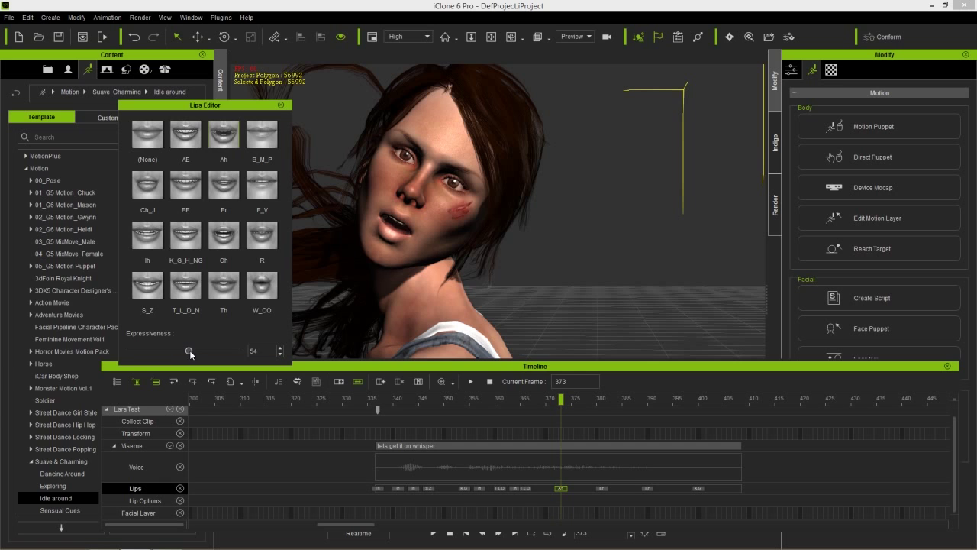
click(506, 400)
drag(507, 407, 606, 405)
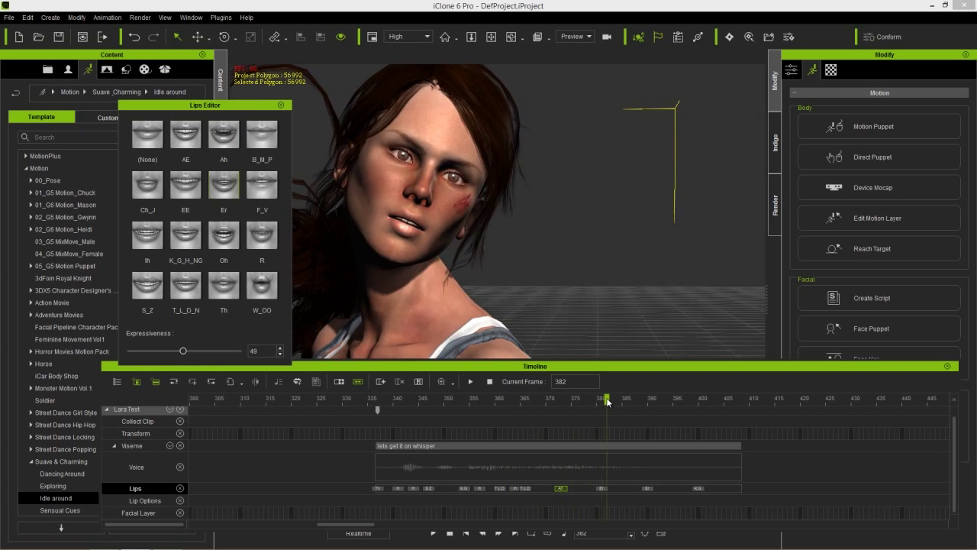
Step: Move the Er lip key after frame 373 to frame 385 and change it to K_G_H_NG with expressiveness 100
click(622, 487)
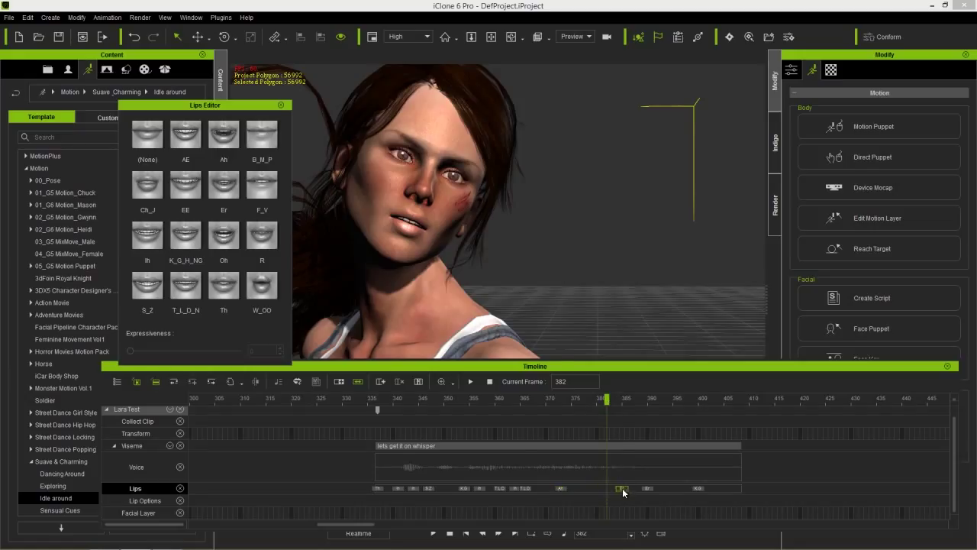
click(197, 242)
drag(185, 351, 269, 348)
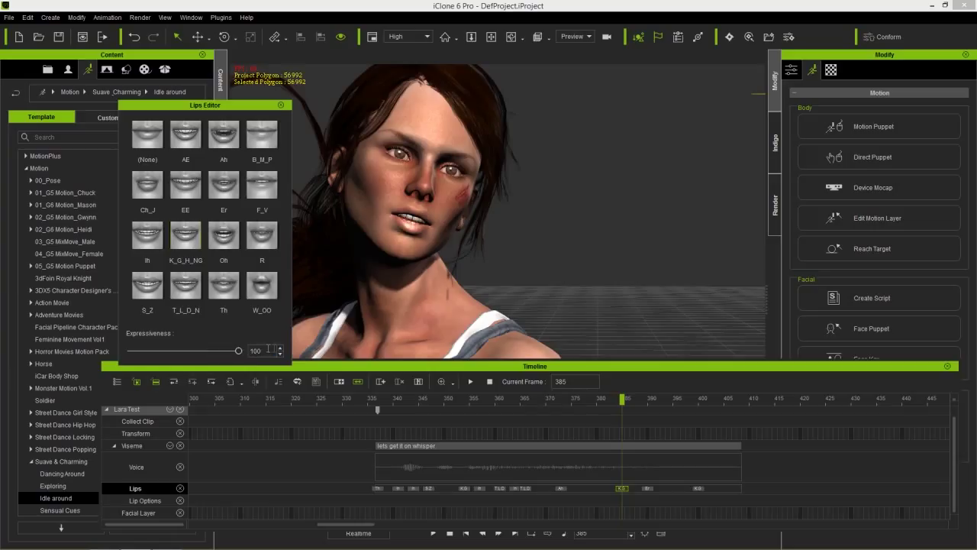
Step: Move the remaining Er lip key to frame 397, set it to None, and delete the lip key at frame 400
click(684, 488)
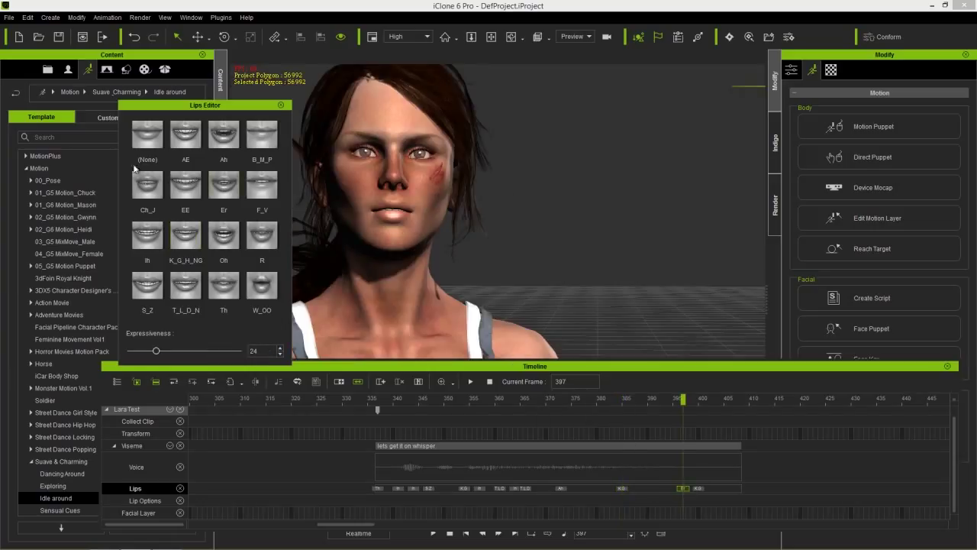
click(149, 143)
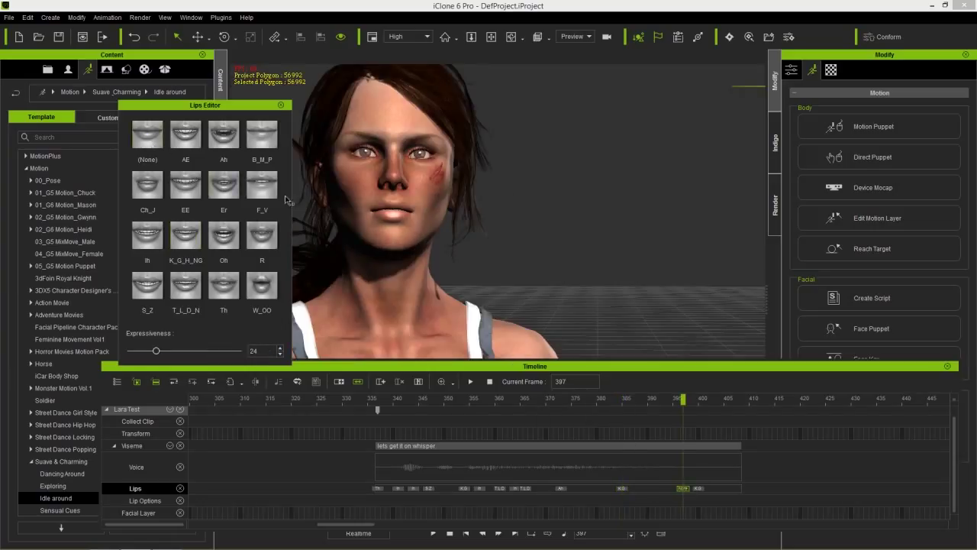
click(699, 488)
key(Delete)
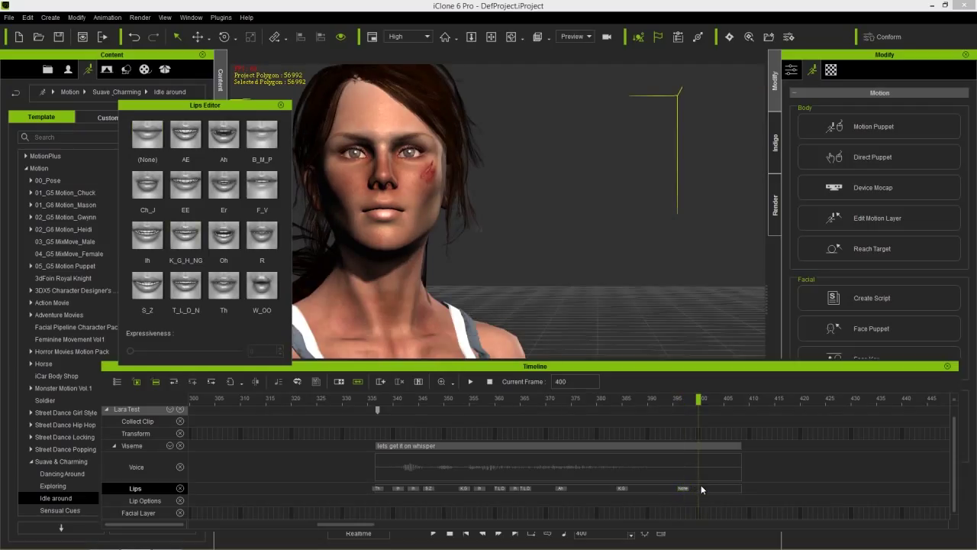
Step: Play back the lip-sync from the clip's start and move the K_G_H_NG lip key from frame 385 to frame 388
drag(417, 404, 368, 400)
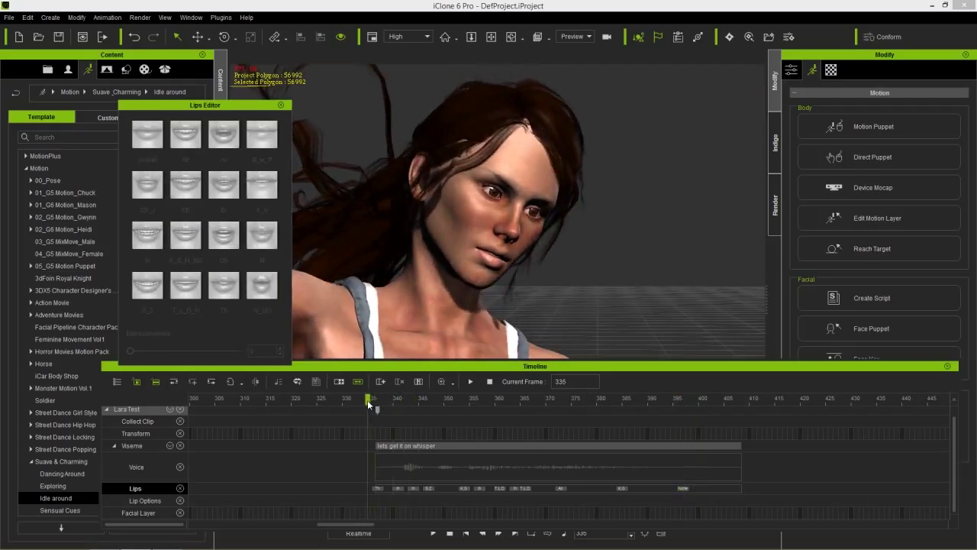
key(space)
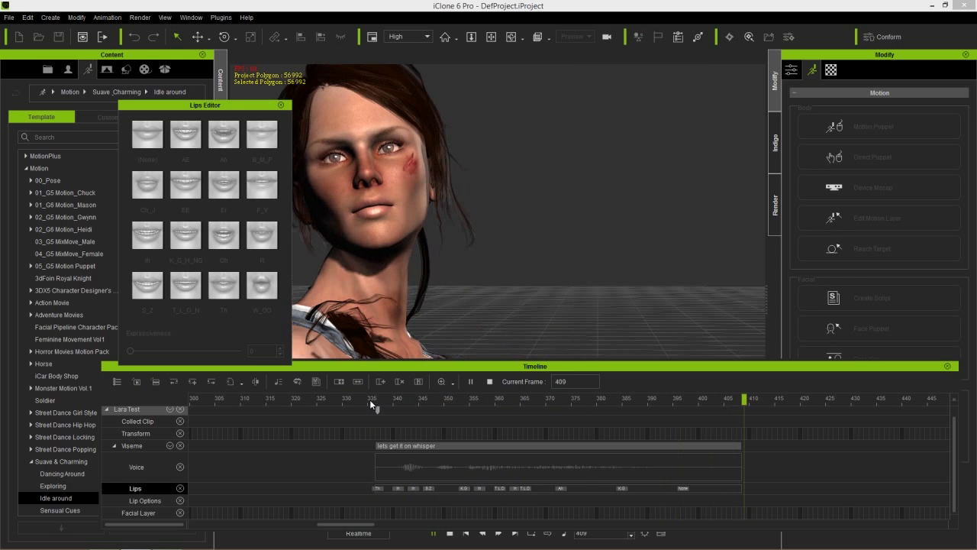
key(space)
click(398, 398)
drag(410, 402, 596, 439)
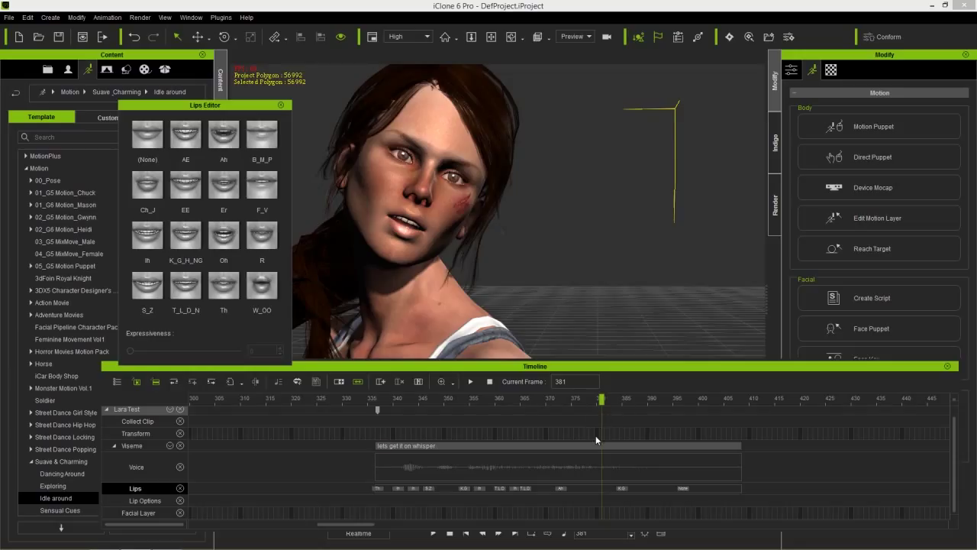
drag(623, 489, 643, 491)
Step: Try an Ah lip key with reduced expressiveness at frame 382, play it back, and delete that key
click(603, 485)
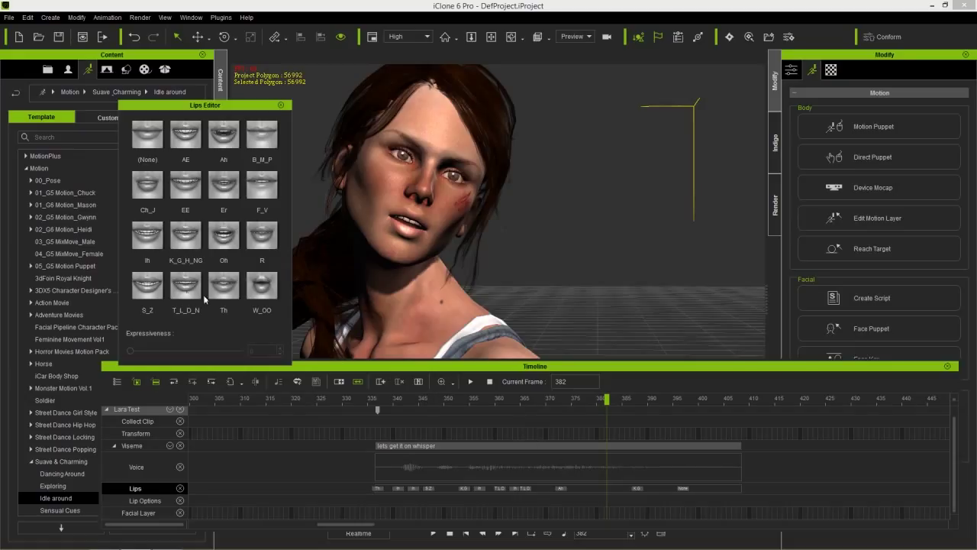
click(216, 150)
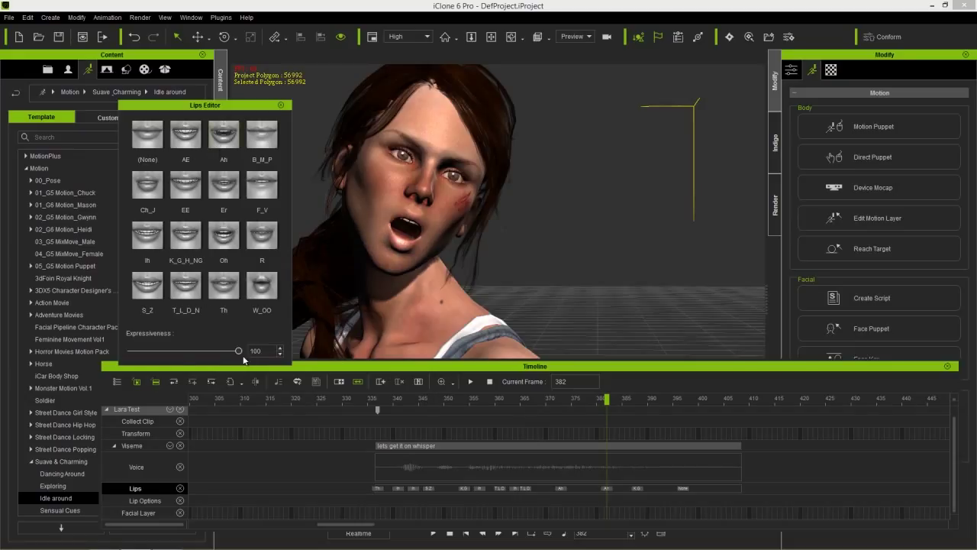
mouse_move(214, 351)
mouse_down()
mouse_move(183, 350)
mouse_move(195, 352)
mouse_up()
drag(553, 397, 512, 403)
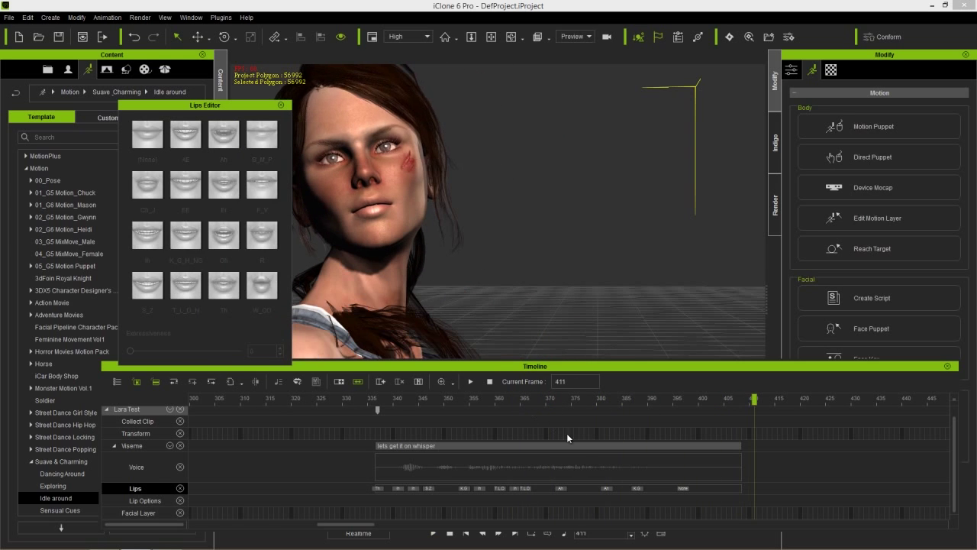
click(607, 488)
Step: Play back the end of the voice clip, set the Ah lip key at frame 373 to expressiveness 82, and replay
drag(569, 399, 527, 403)
key(space)
key(space)
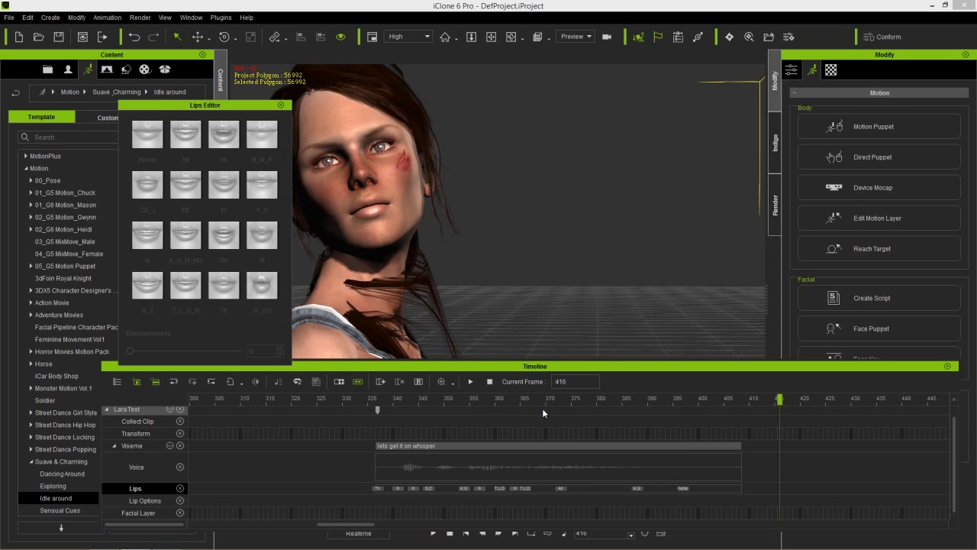
click(560, 487)
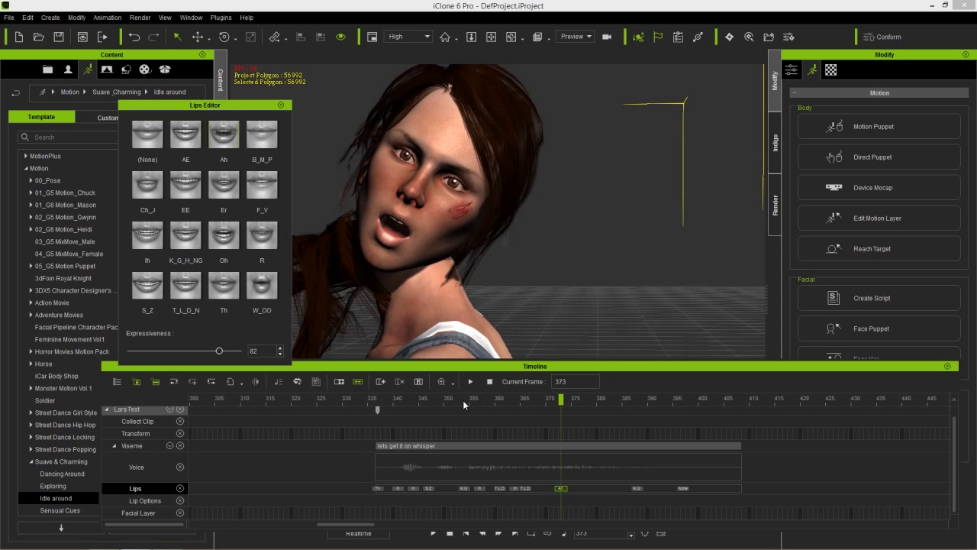
key(space)
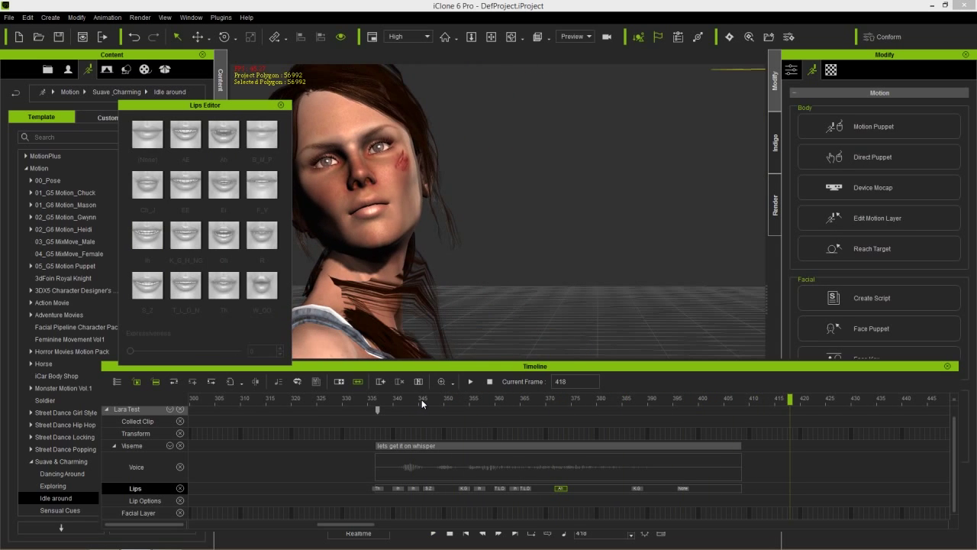
Step: Close the Lips Editor, review the Lip Sync Options of the "lets get it on whisper" clip, and close them without applying changes
click(281, 106)
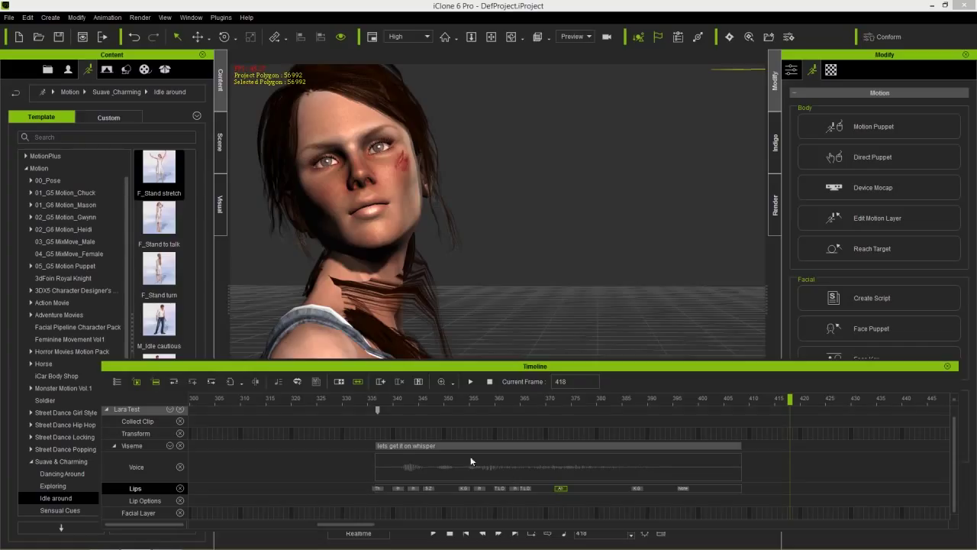
right_click(384, 450)
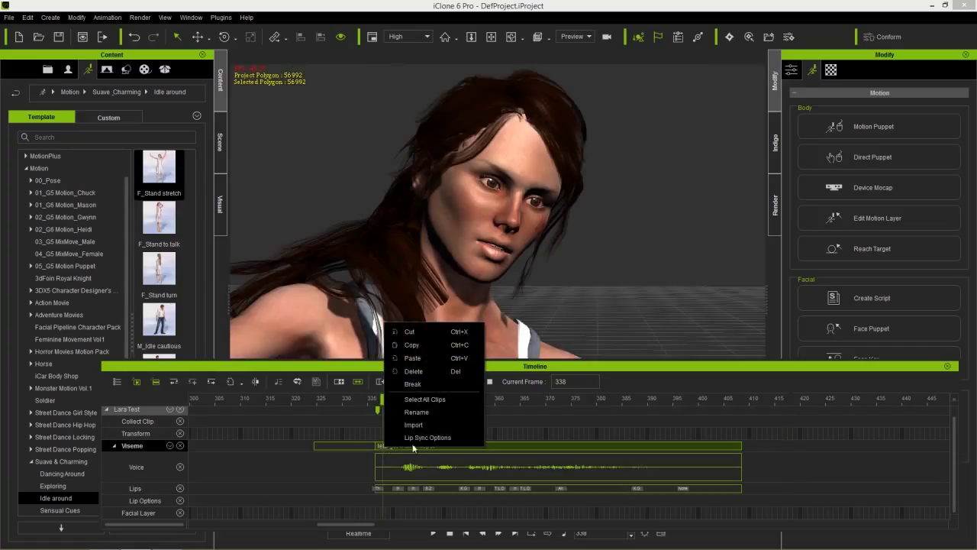
click(417, 441)
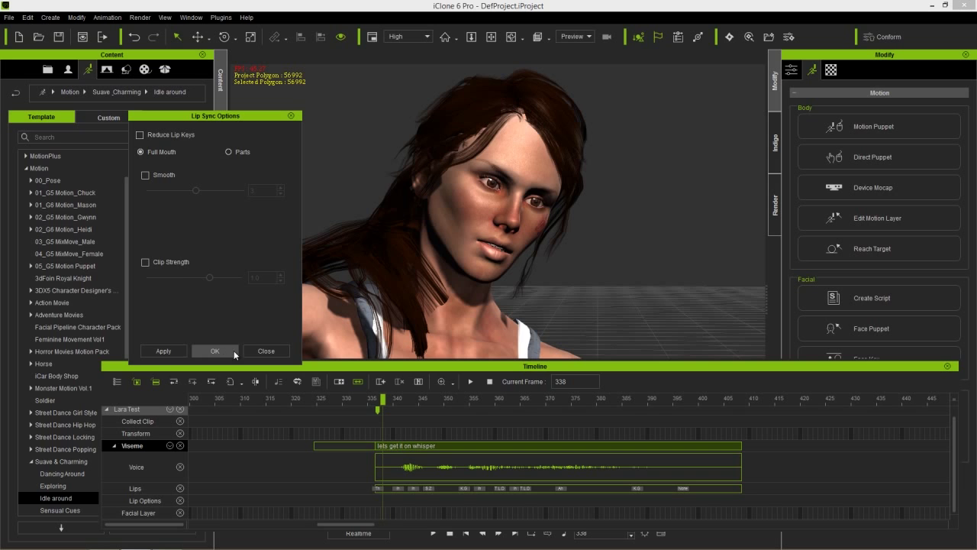
click(262, 351)
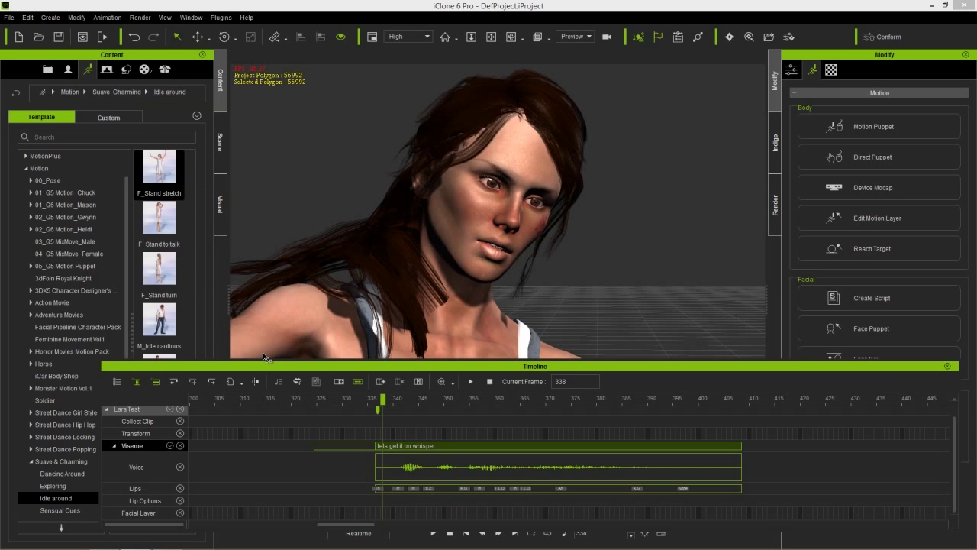
Step: Go to frame 337 at the start of the voice clip and open Face Puppet with the 00_Natalie animation profile
mouse_move(337, 401)
mouse_down()
mouse_move(287, 403)
mouse_move(510, 397)
mouse_move(331, 400)
mouse_up()
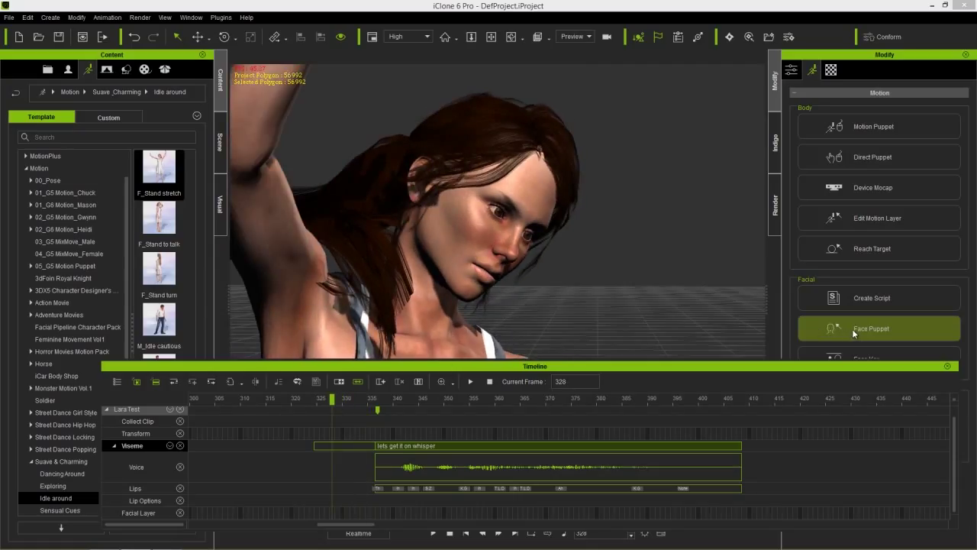
drag(344, 401, 379, 400)
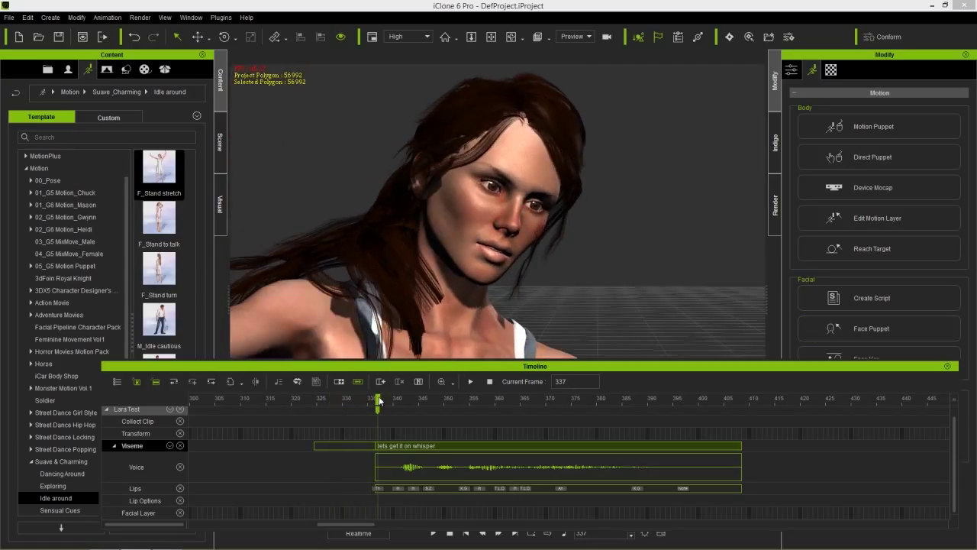
click(871, 327)
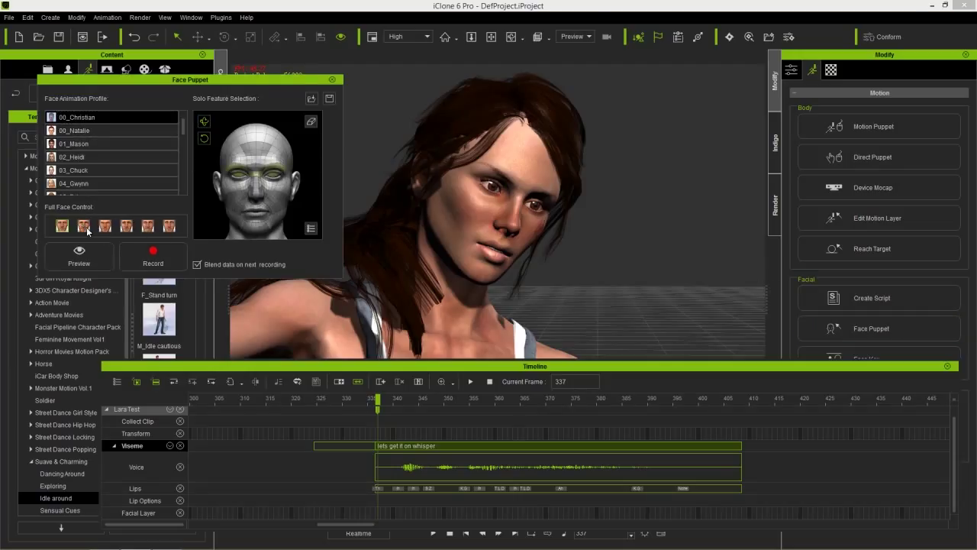
click(83, 131)
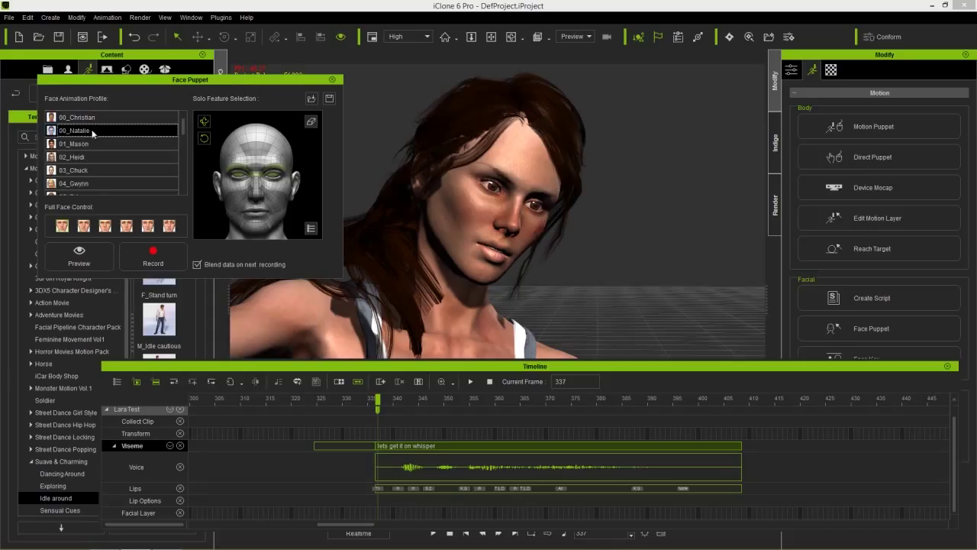
Step: Preview the fourth, fifth and third full face control presets on the character, stopping each preview
key(space)
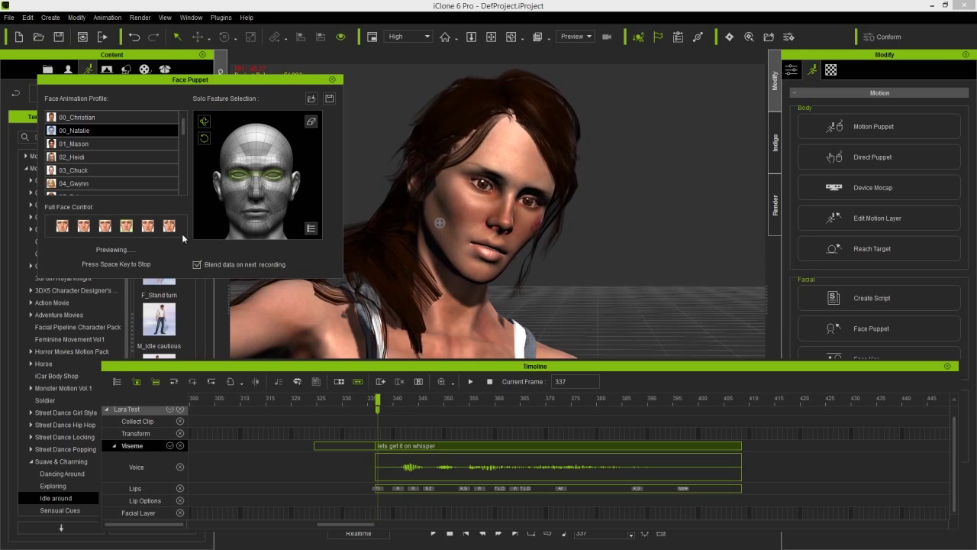
key(space)
click(147, 231)
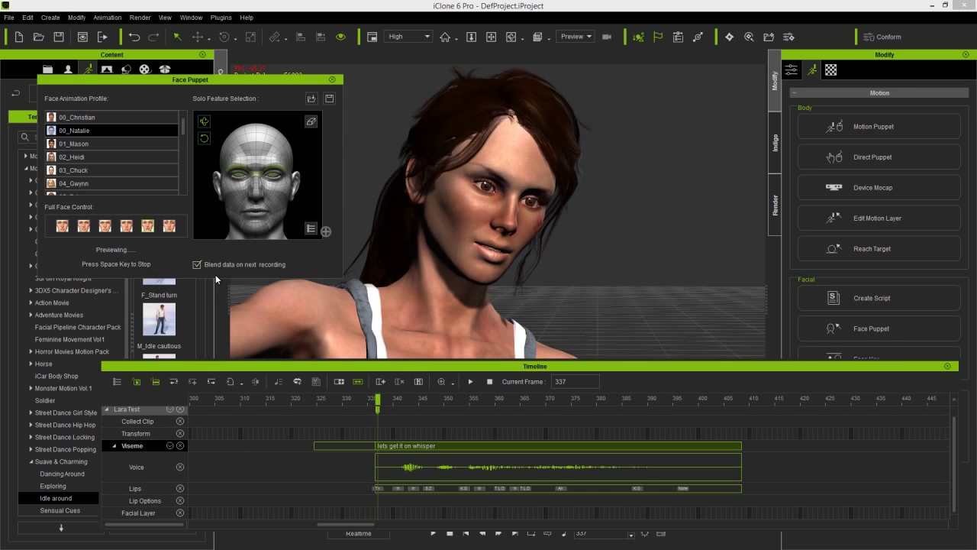
key(space)
click(77, 252)
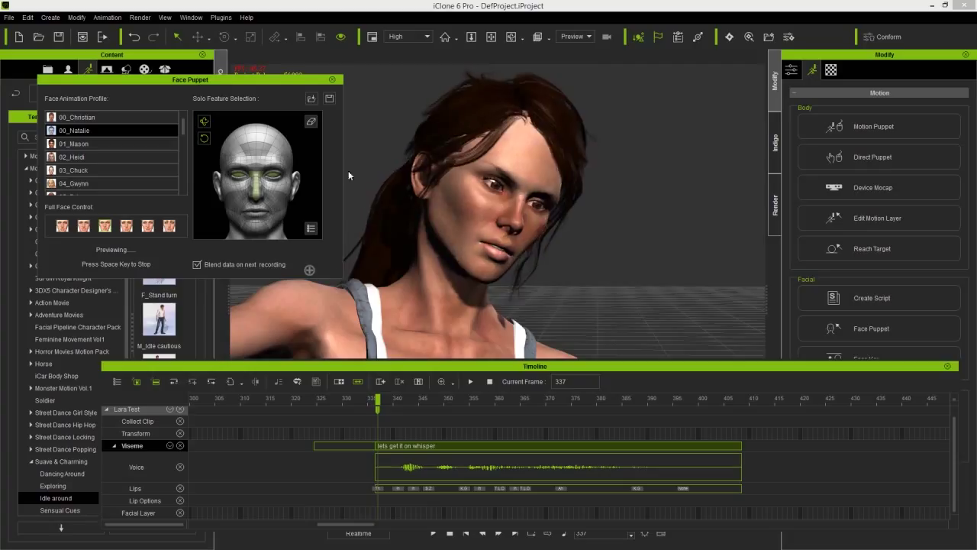
key(space)
Step: Clear the solo feature selection, select only one eye's brow and lid region, preview it, and cancel the armed recording
click(310, 123)
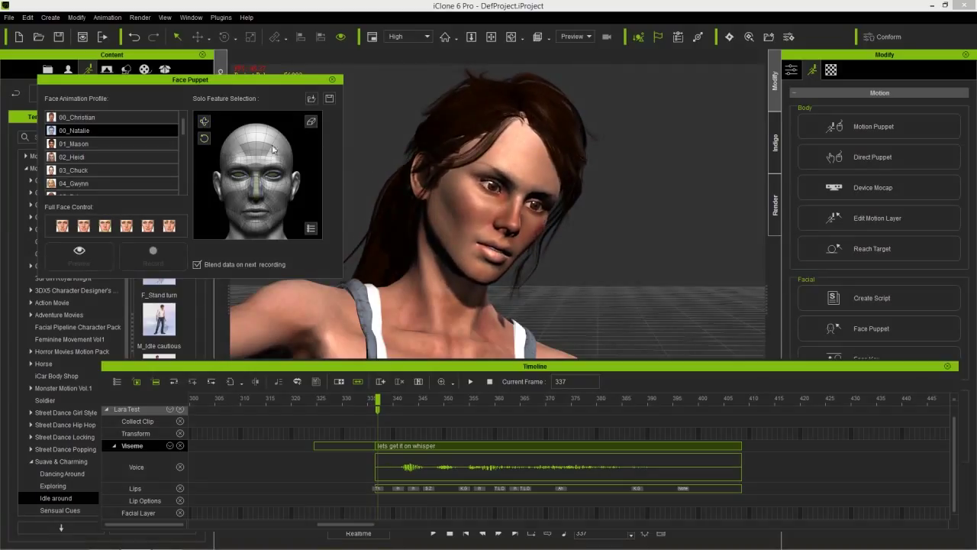
click(235, 171)
key(space)
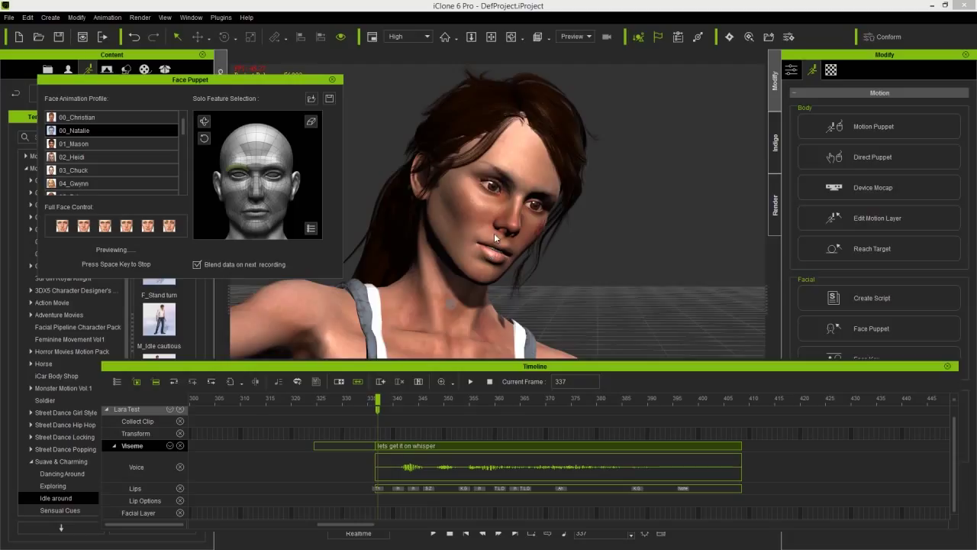
key(space)
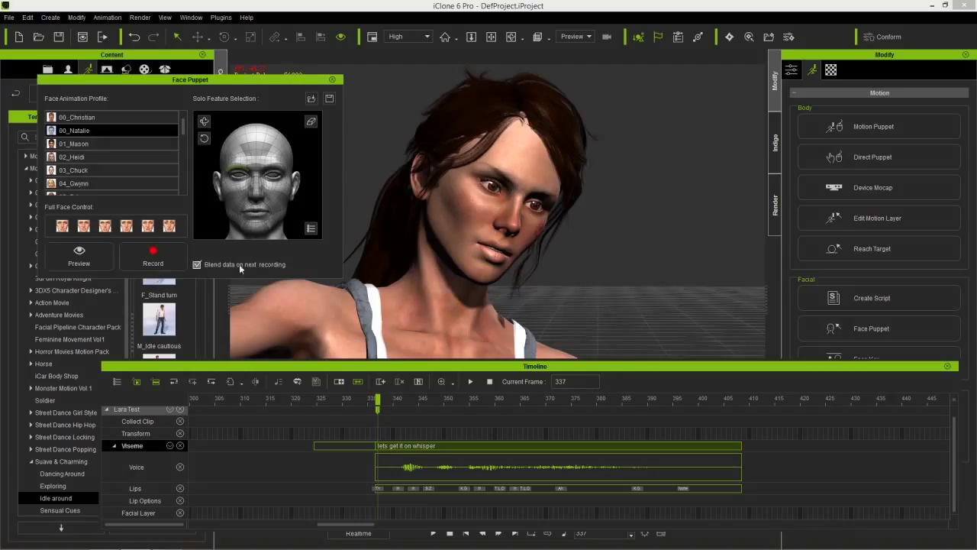
click(140, 255)
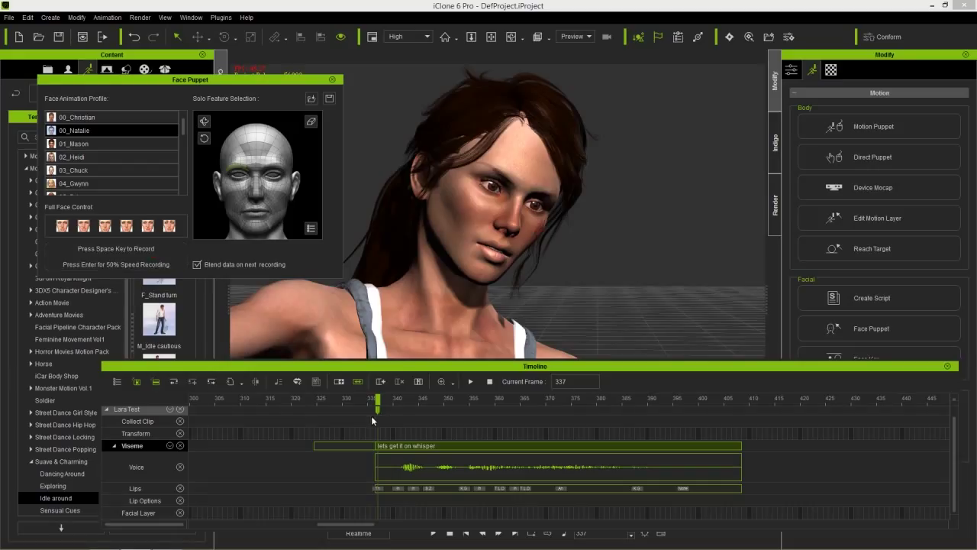
key(Escape)
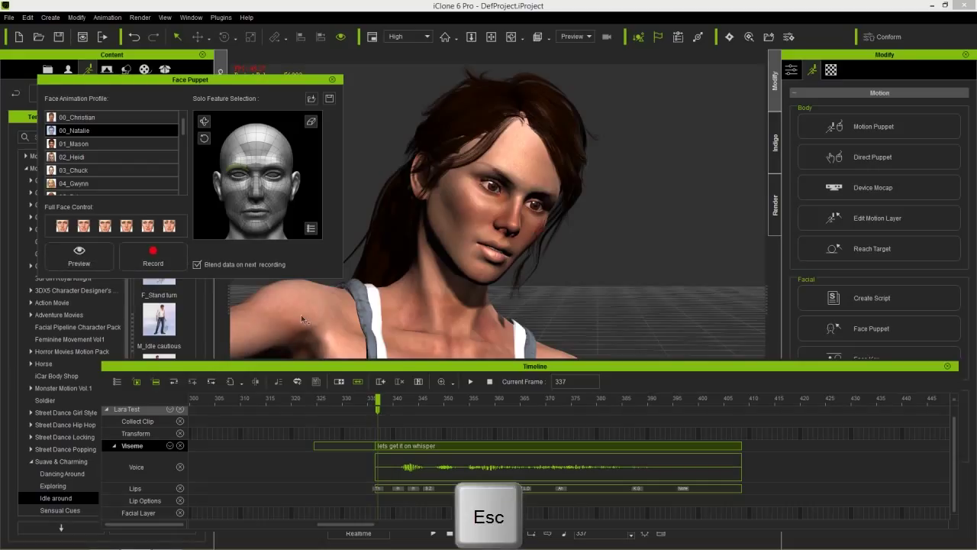
Step: Hide the Facial Layer track and show the Expression track for Lara Test in the timeline
click(180, 512)
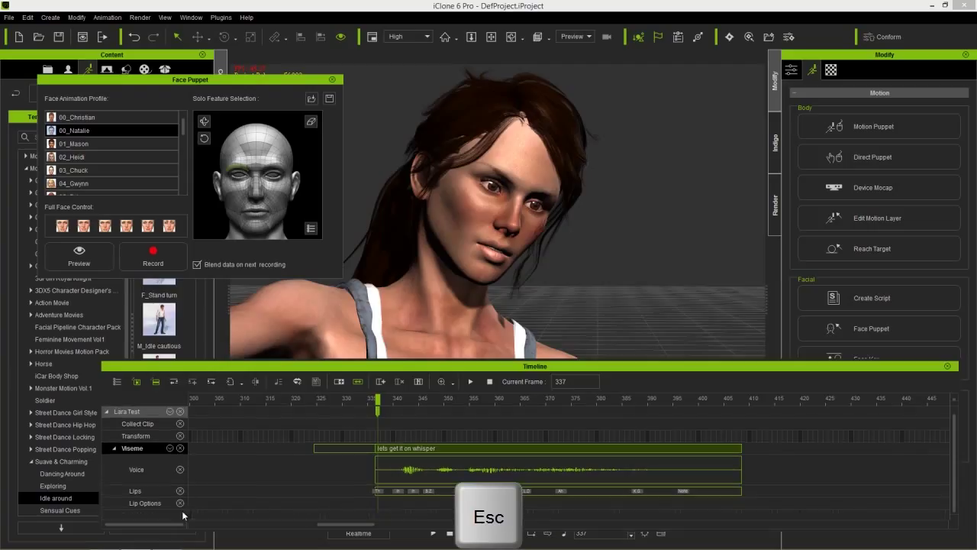
click(169, 411)
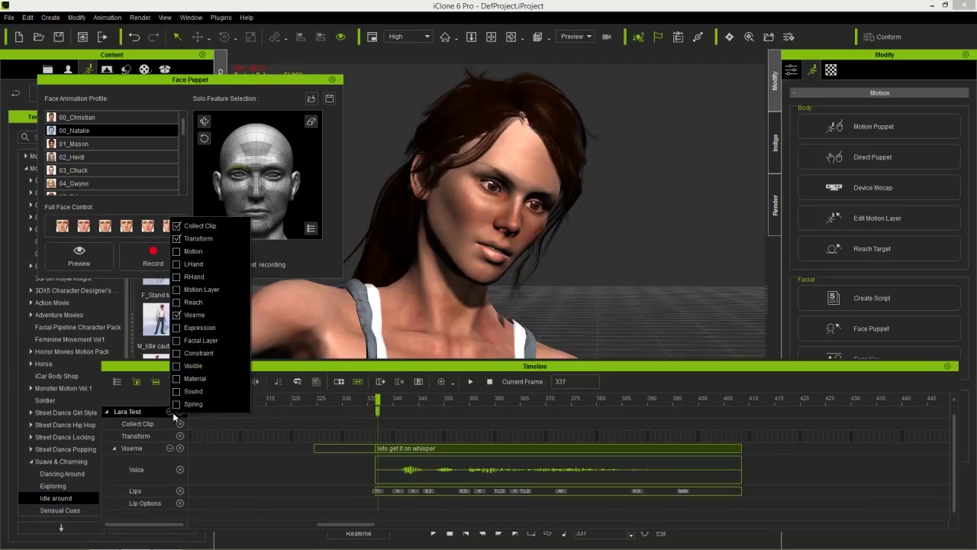
click(176, 327)
click(378, 366)
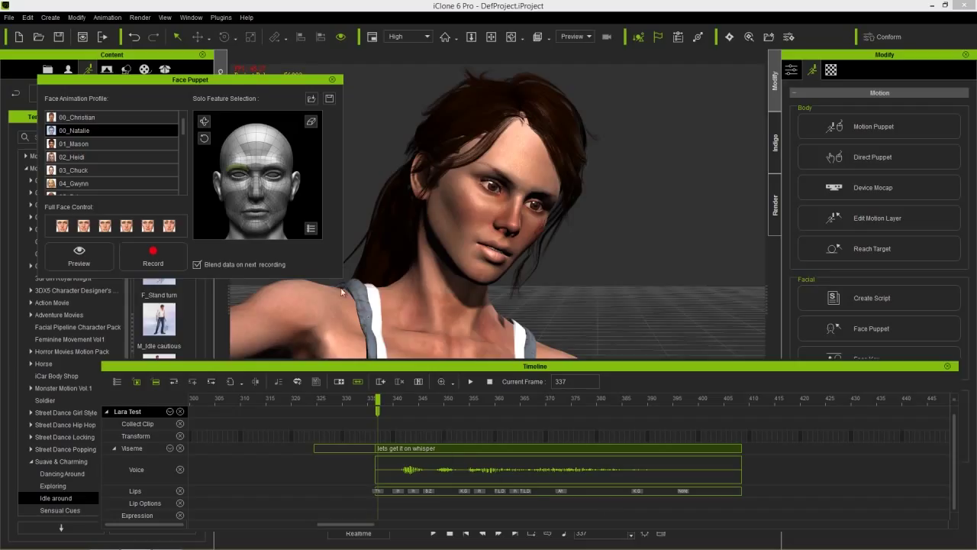
Step: Record a Face Puppet take for the selected eye's brow and lid over the whisper clip, and return to frame 337
click(154, 254)
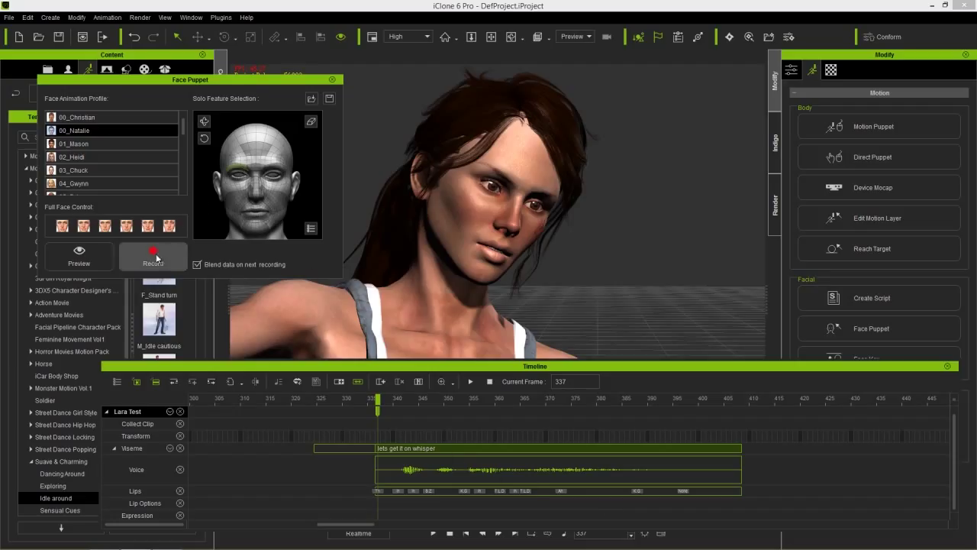
key(space)
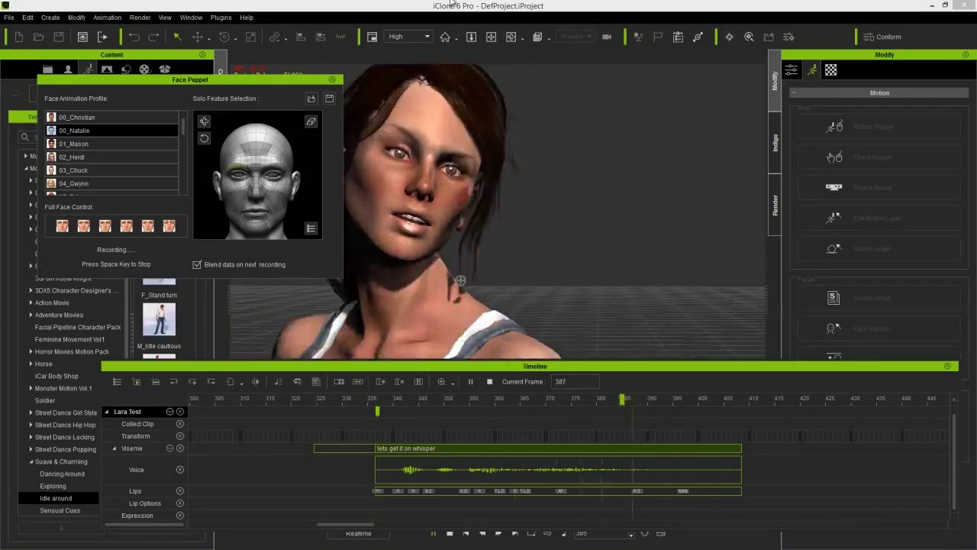
key(space)
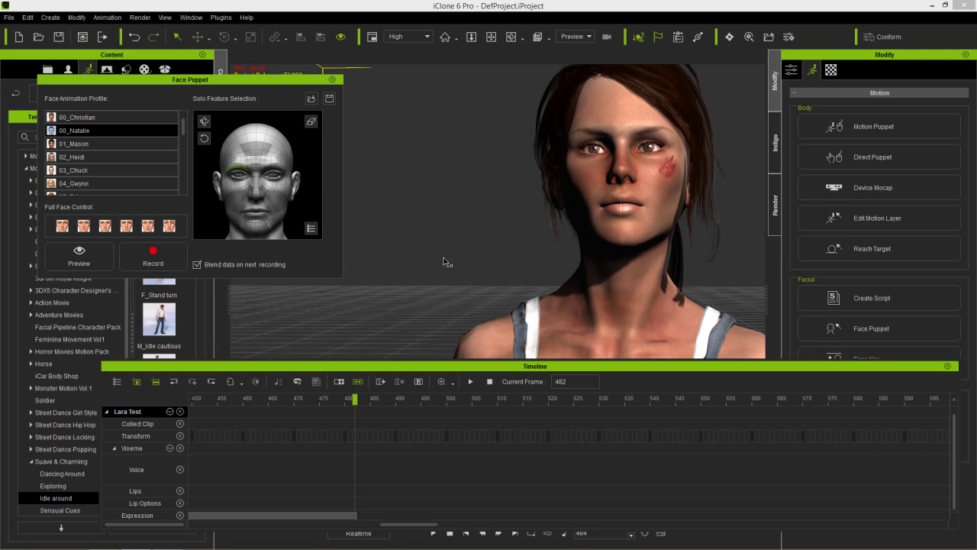
drag(413, 523, 346, 524)
drag(233, 78, 210, 108)
drag(409, 399, 420, 419)
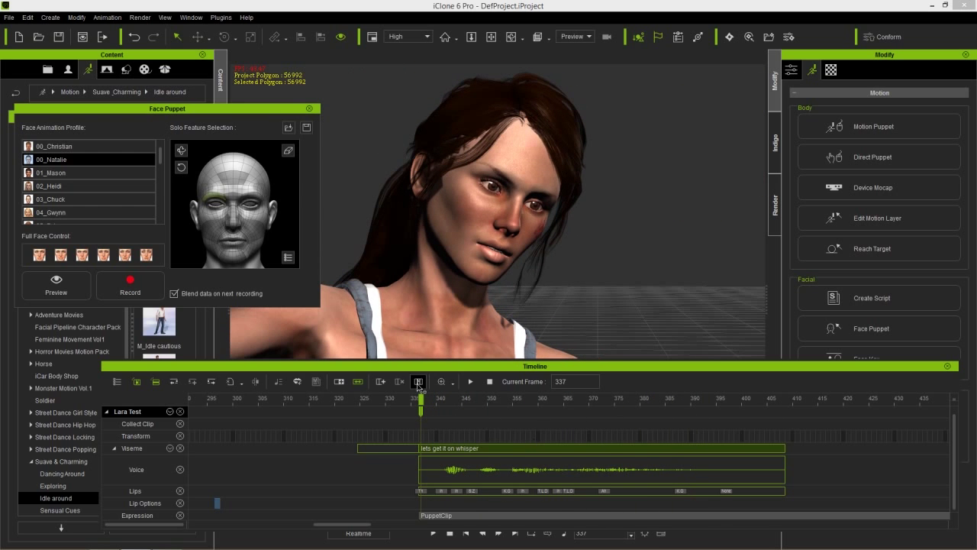
Step: Select only the other eye's brow and lid, preview them, record a blended take from frame 337, and return to that frame
click(294, 154)
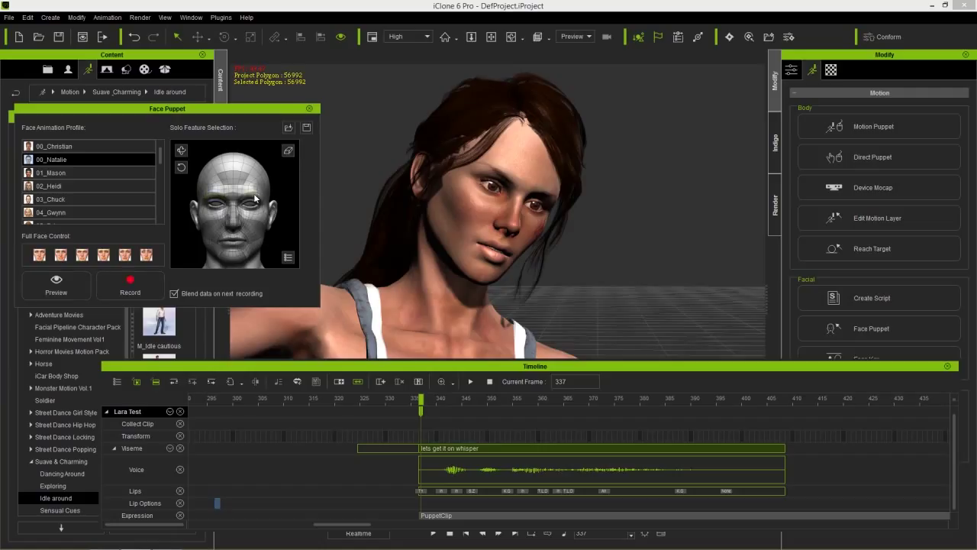
key(space)
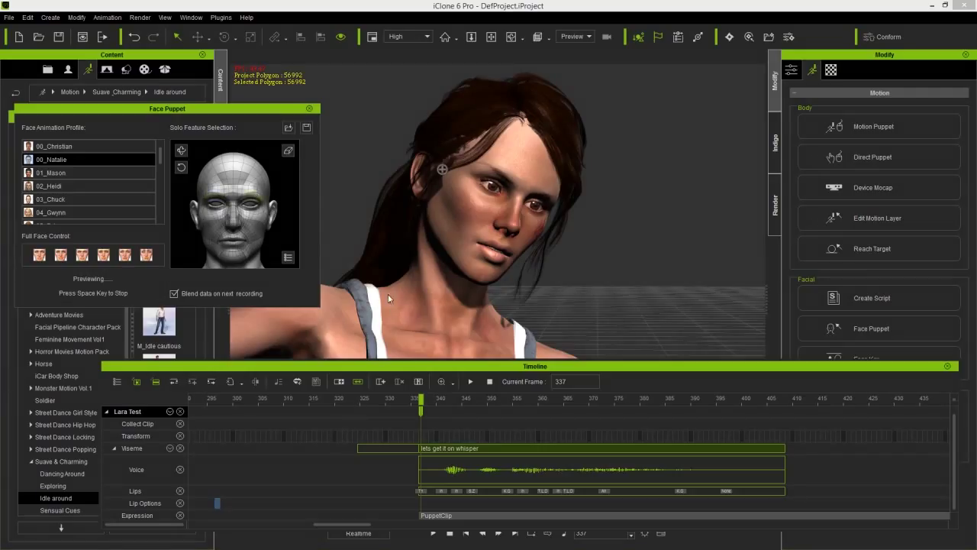
key(space)
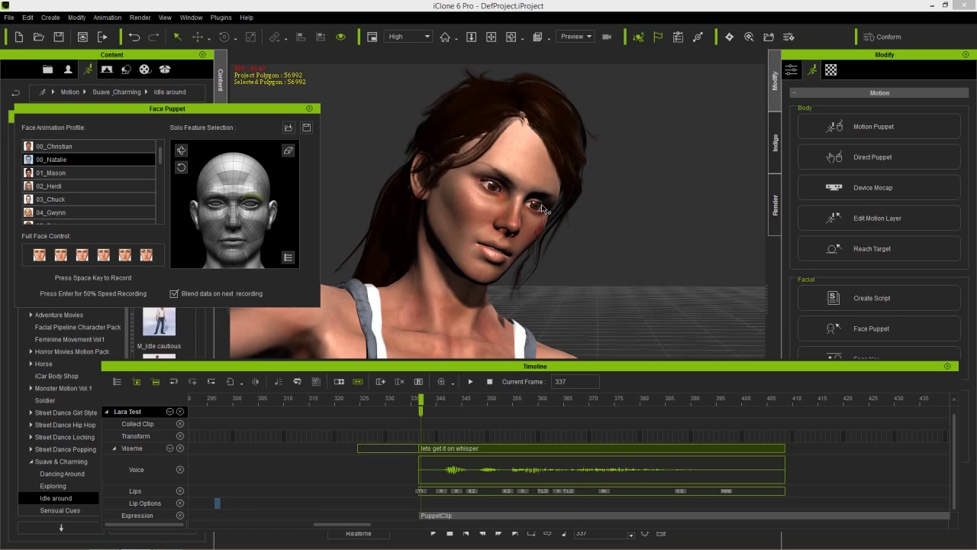
key(space)
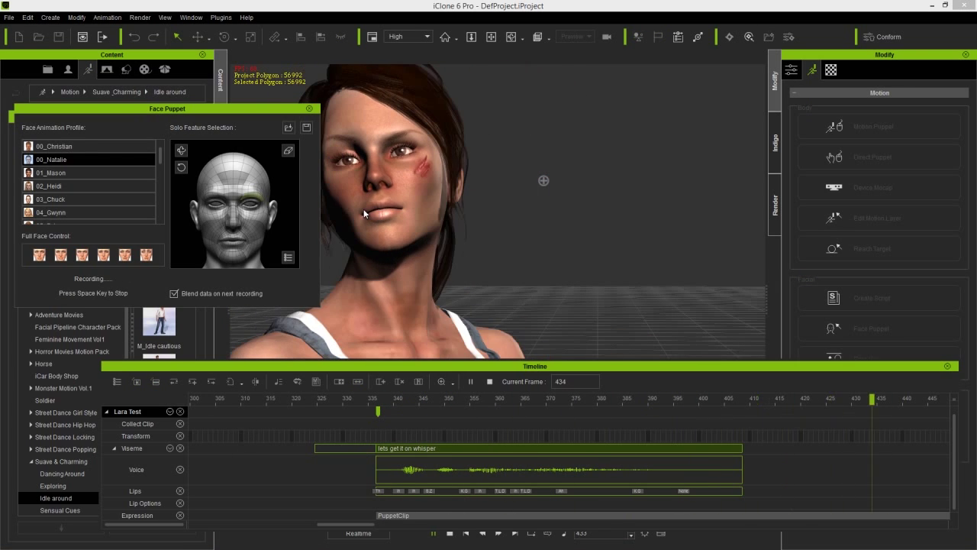
key(space)
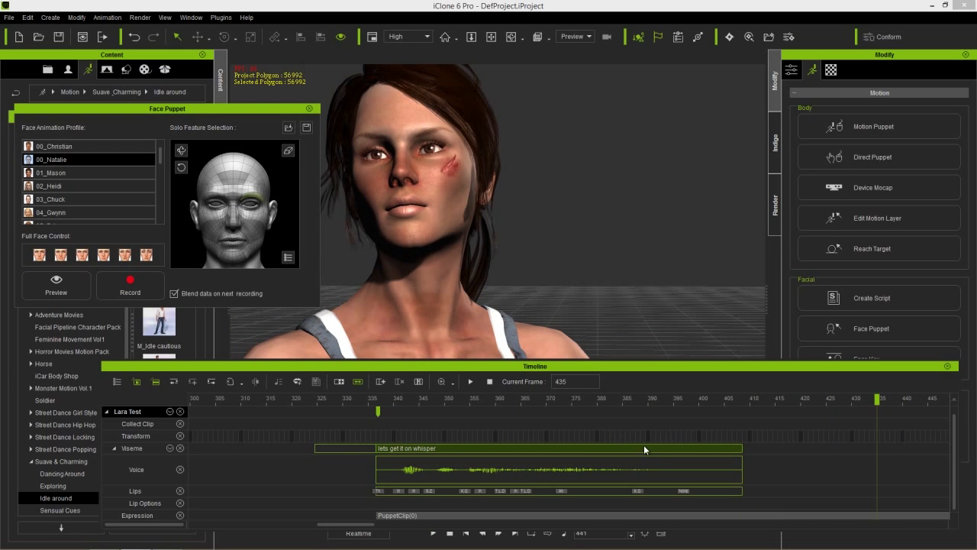
drag(410, 399, 378, 391)
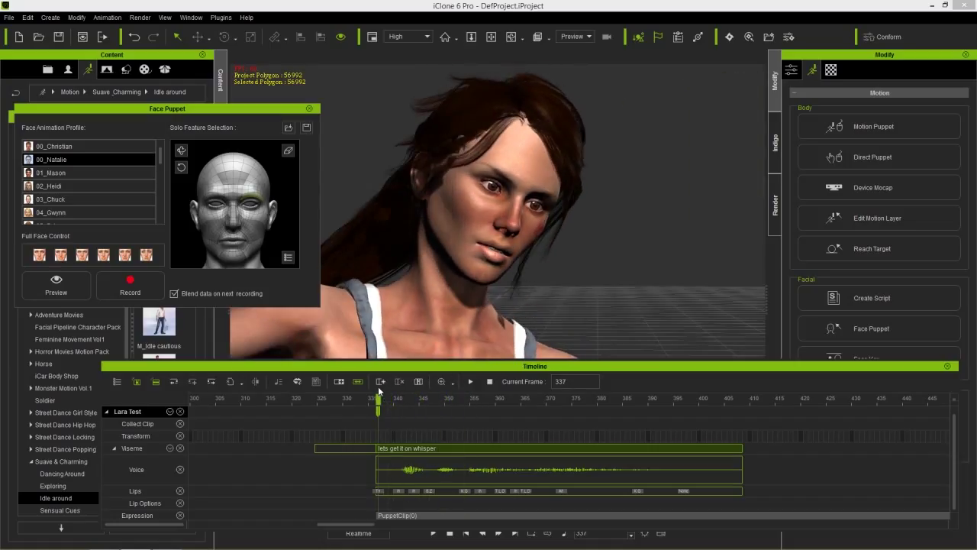
Step: Clear the solo feature selection, select only one cheek region, and preview its puppet motion
click(290, 153)
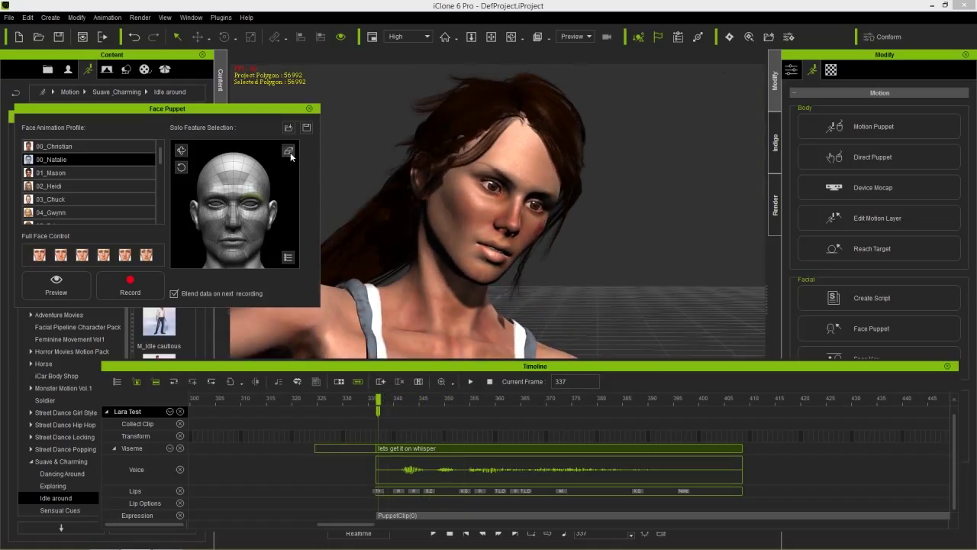
click(250, 233)
key(space)
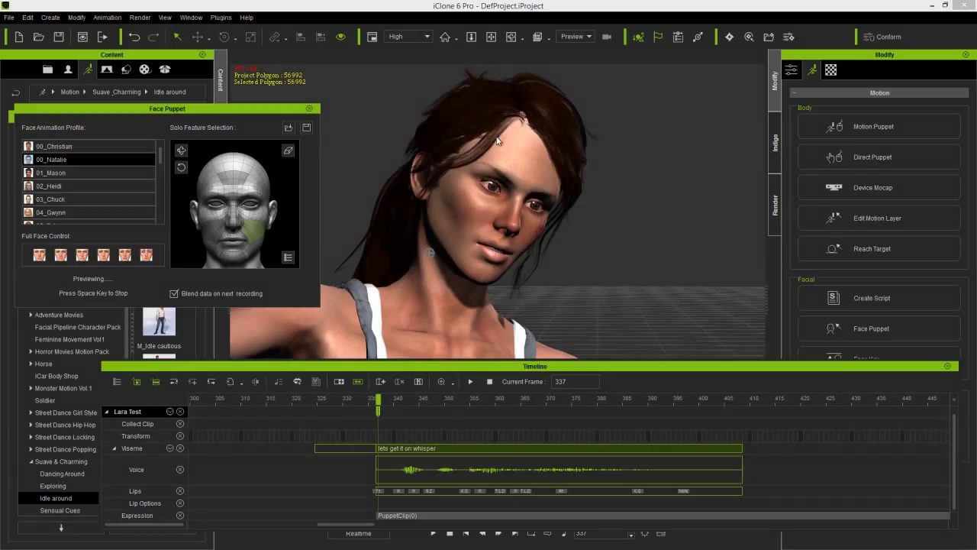
key(space)
Step: Record a cheek take over the whisper clip, scrub through it to review the expression, and undo the recording
click(120, 284)
key(space)
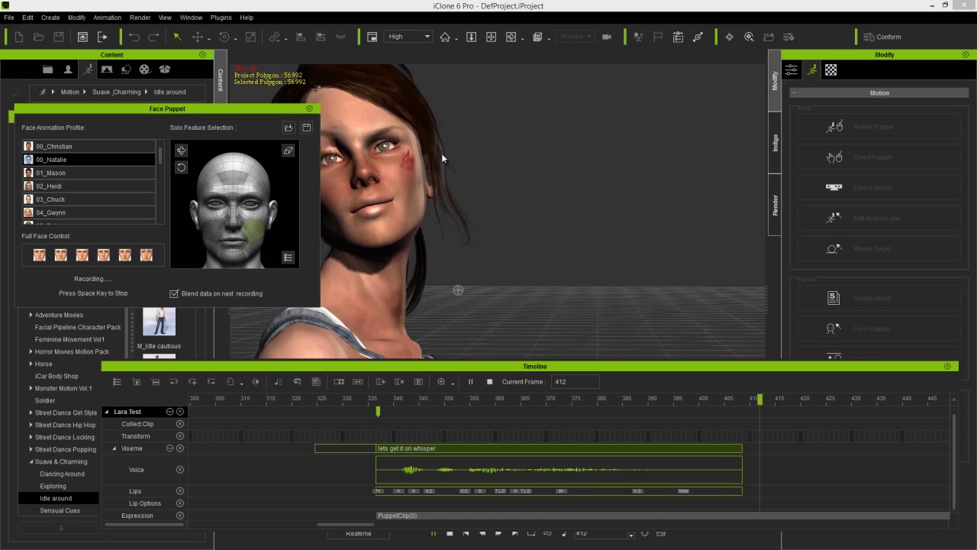
key(space)
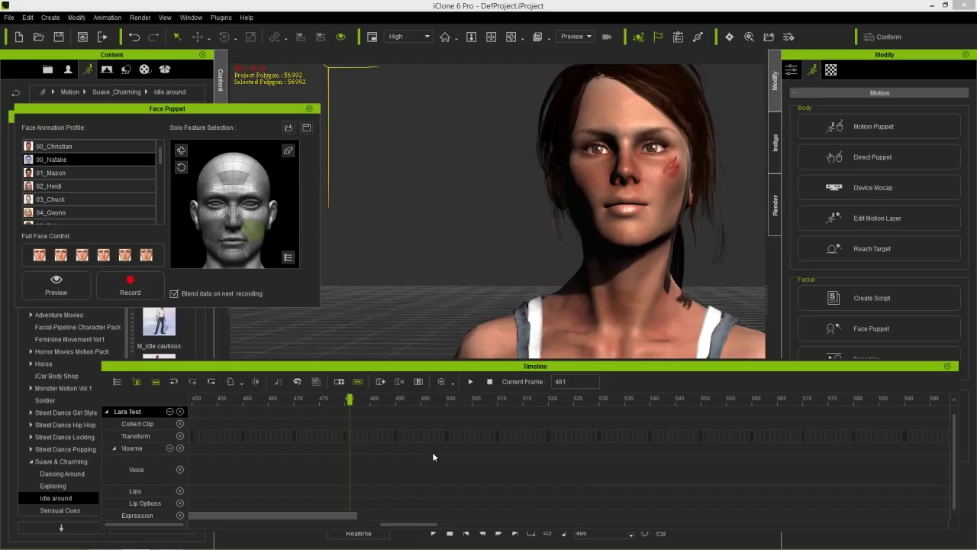
drag(414, 522, 382, 522)
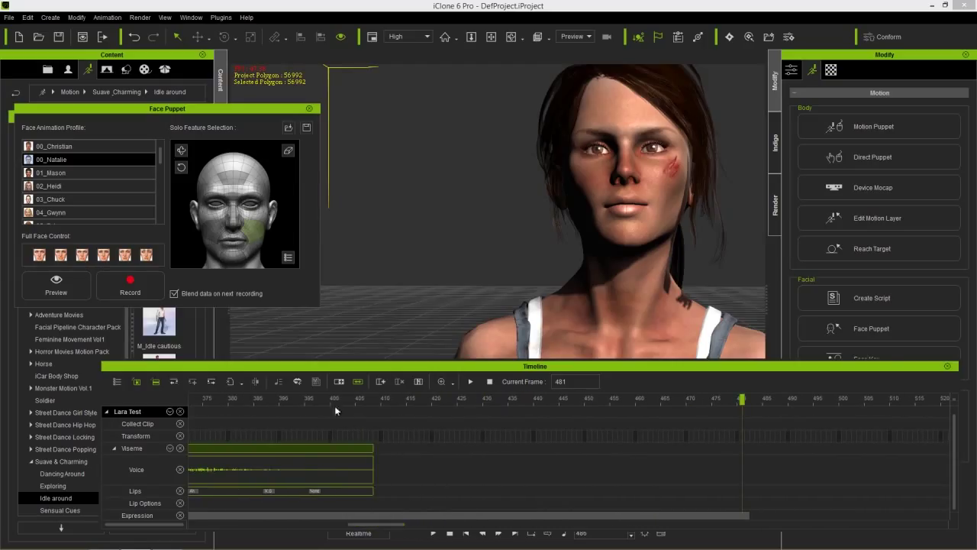
click(288, 398)
drag(263, 405, 300, 404)
key(ctrl+z)
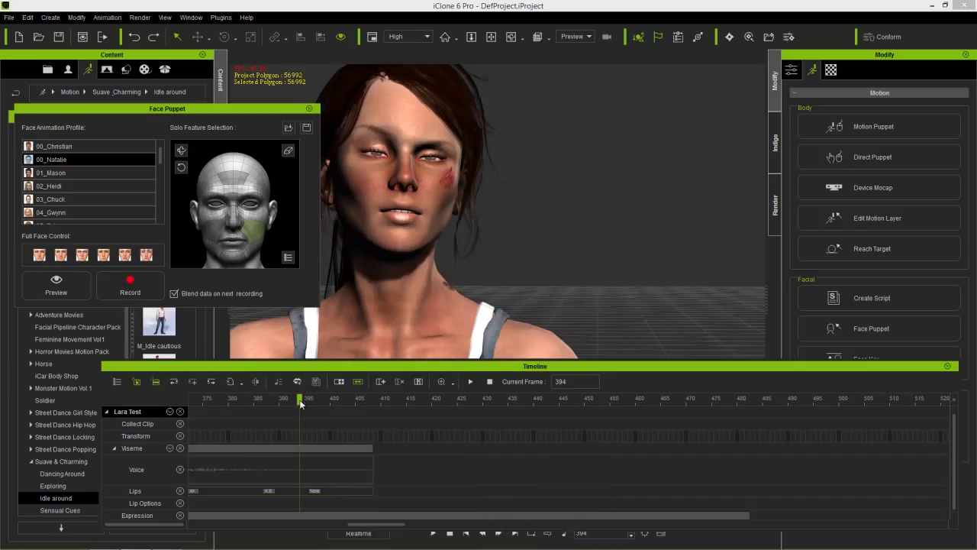
Step: Record another cheek take from frame 337 and scrub through to frame 387 to review it
drag(383, 525, 356, 525)
click(318, 400)
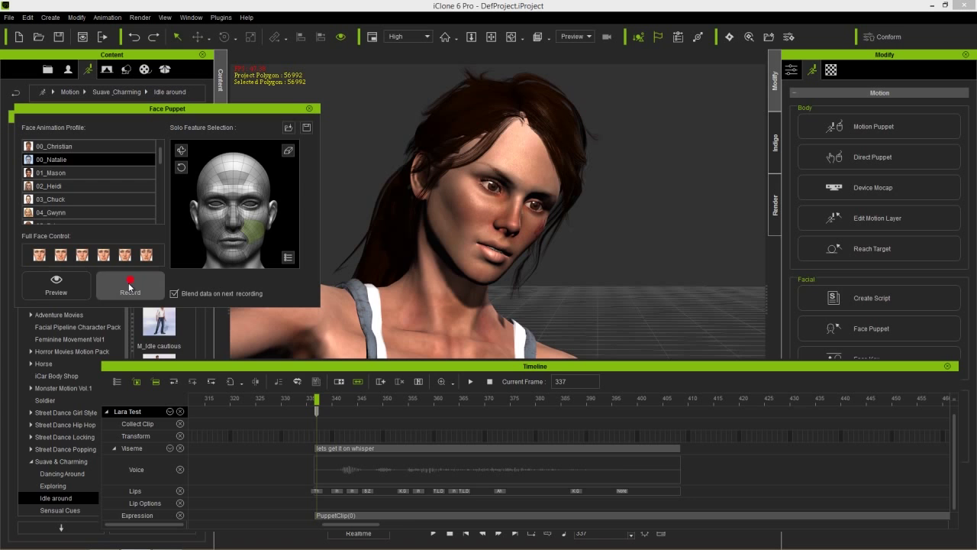
click(129, 287)
key(space)
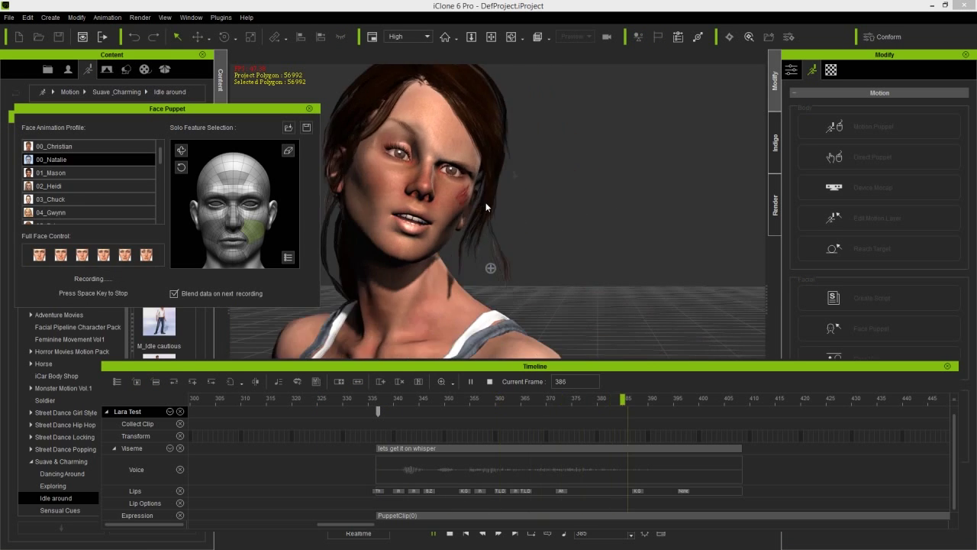
key(space)
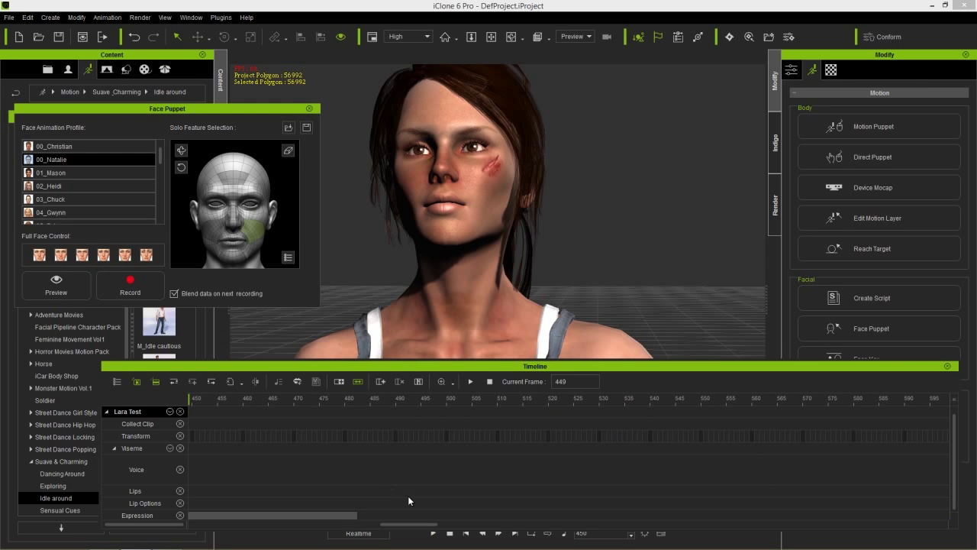
drag(422, 523, 369, 493)
drag(364, 400, 577, 375)
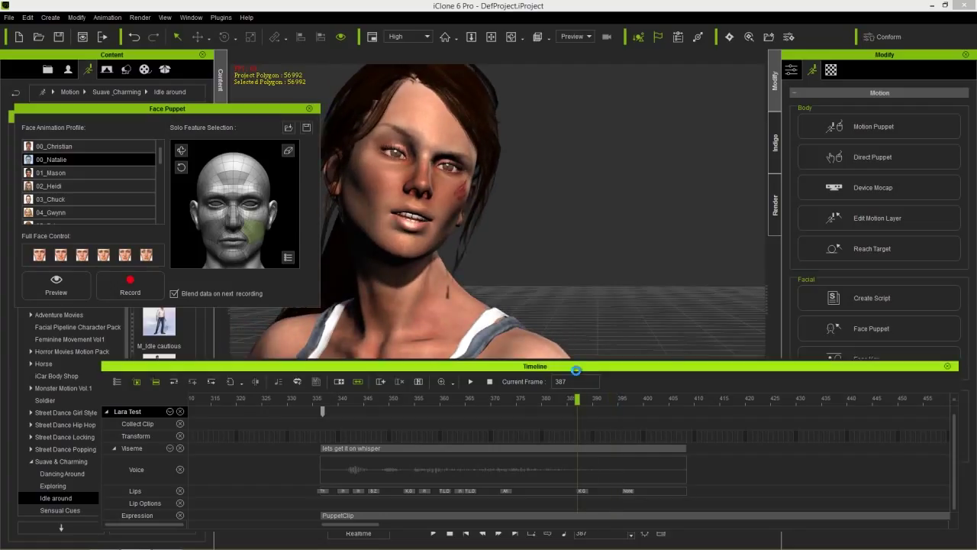
Step: Redo the cheek recording from frame 337 through the whisper clip and scrub to frame 368 to review it
drag(357, 399, 325, 401)
click(144, 289)
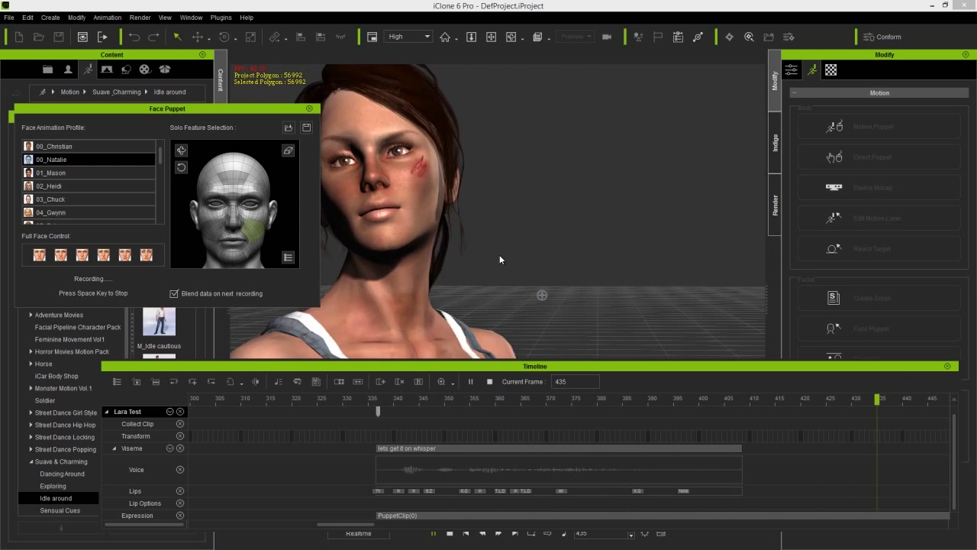
key(space)
click(420, 513)
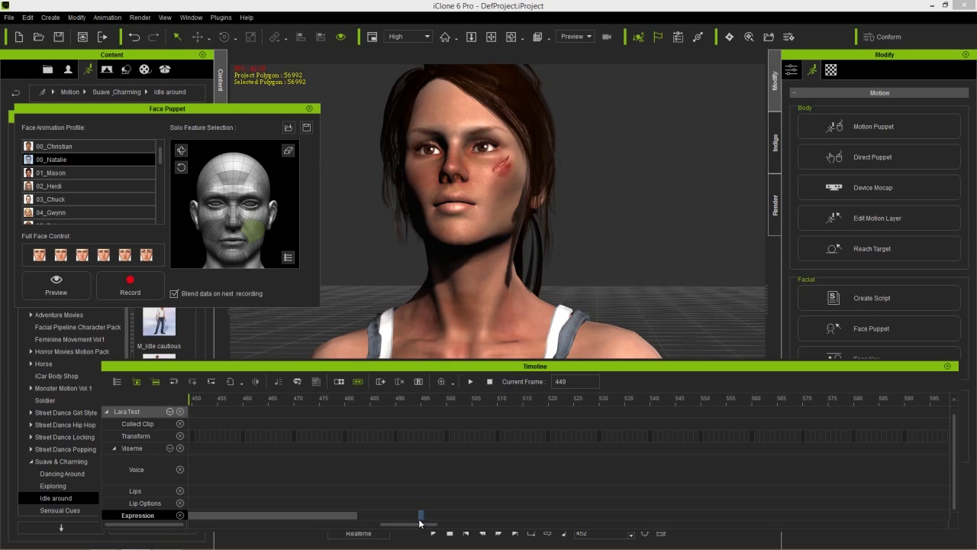
drag(423, 524, 356, 524)
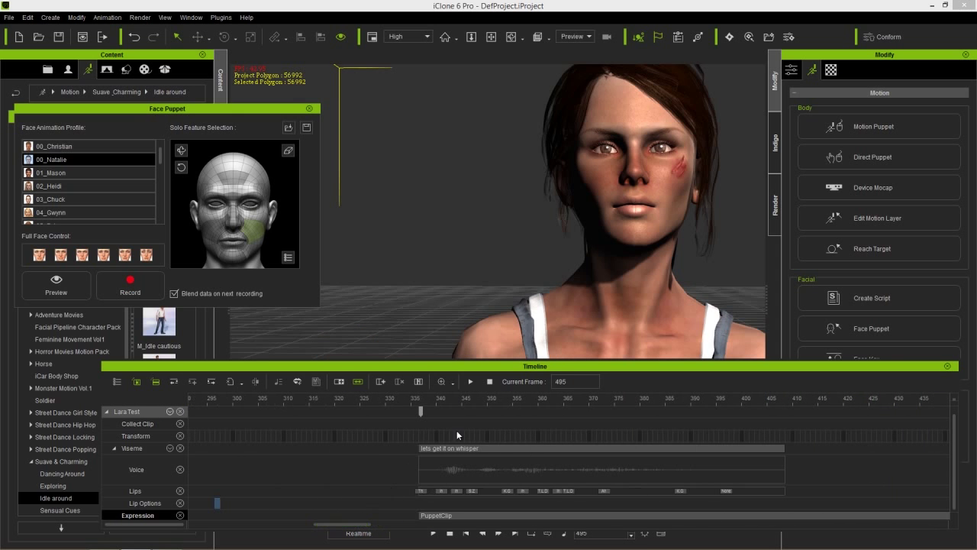
drag(479, 403, 576, 425)
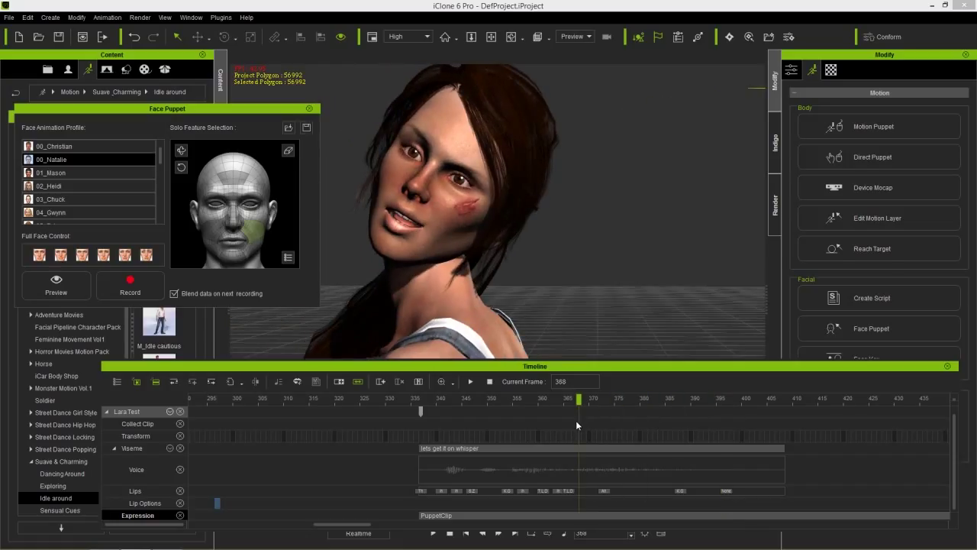
Step: Replace Face Puppet with Face Key for the character and hide the Viseme track in the timeline
click(309, 110)
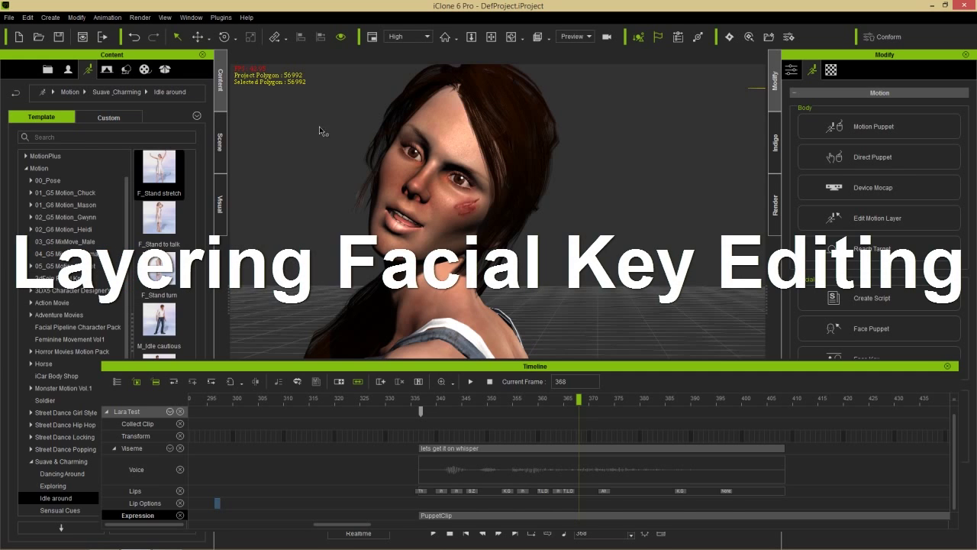
click(180, 448)
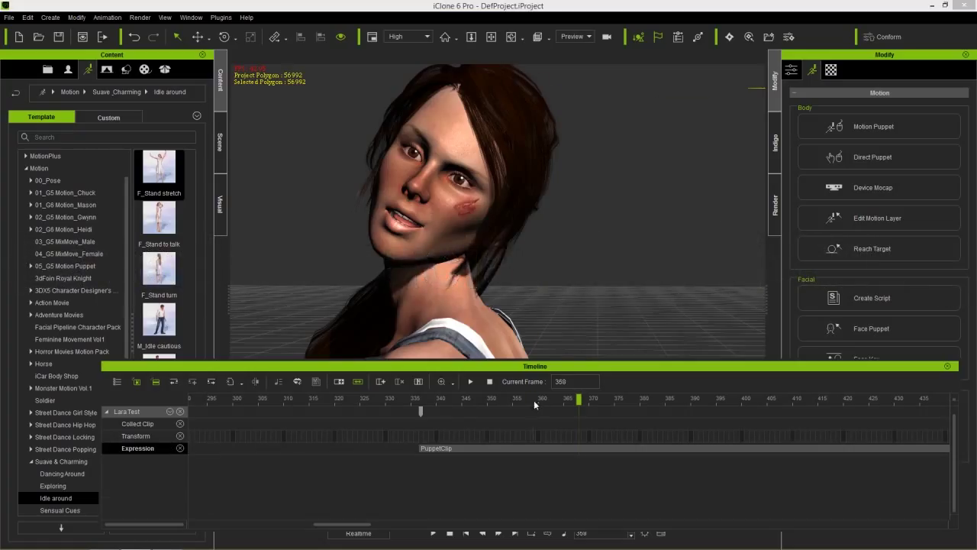
drag(533, 400, 513, 398)
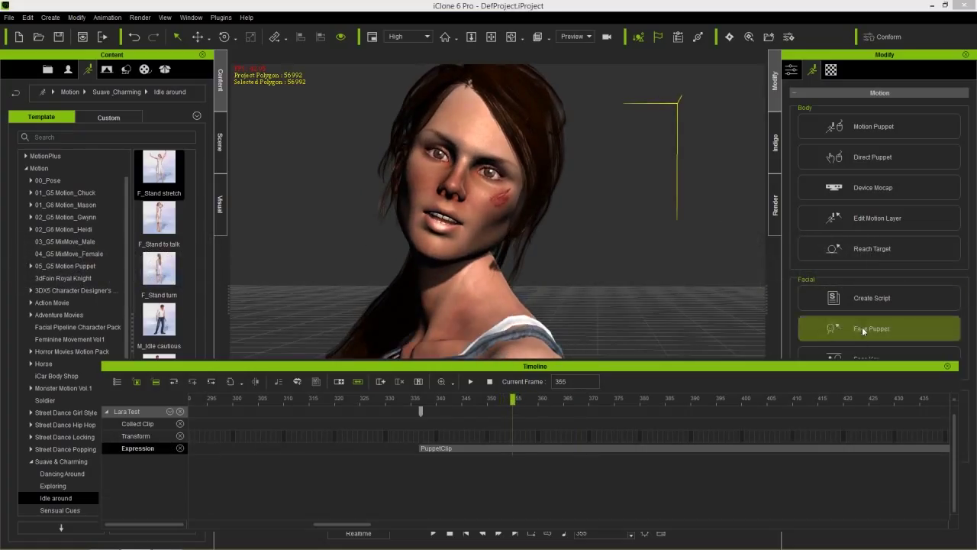
click(865, 356)
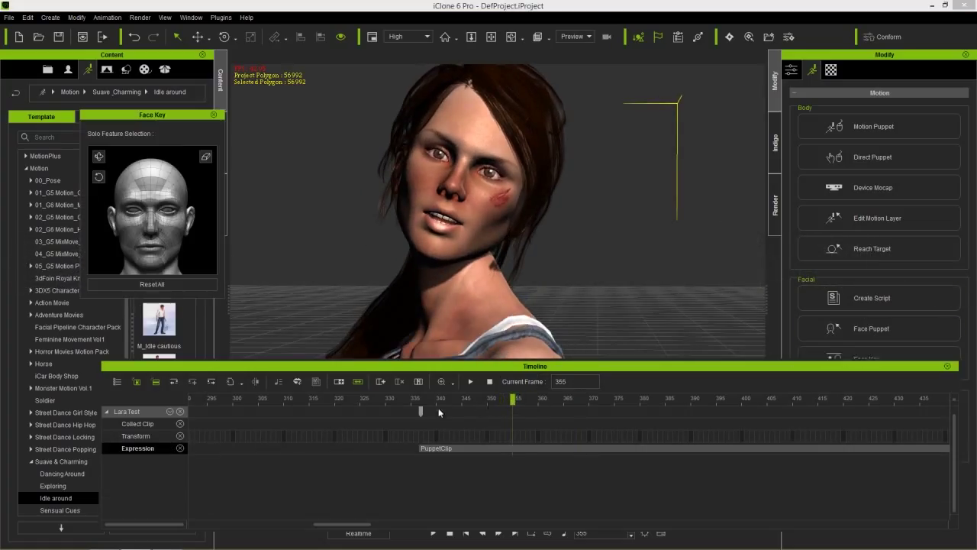
Step: Show the Facial Layer track for Lara Test and set a reset face key at frame 337
click(169, 412)
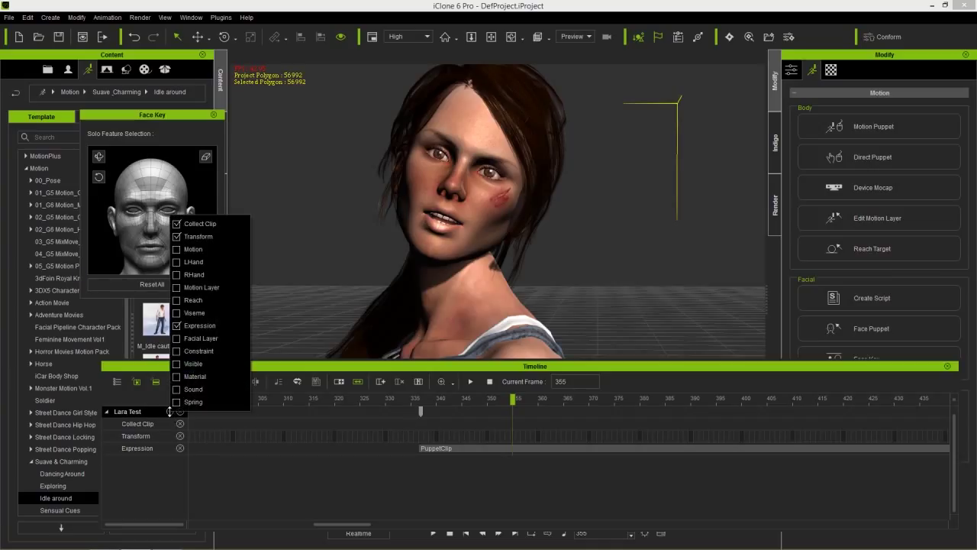
click(177, 338)
mouse_move(420, 400)
mouse_down()
mouse_move(471, 400)
mouse_move(422, 409)
mouse_up()
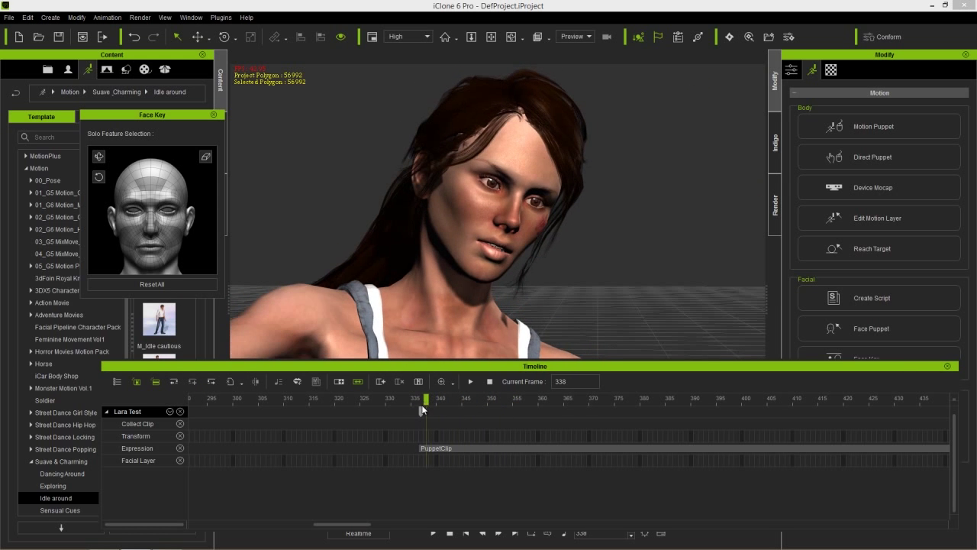
click(418, 458)
click(181, 290)
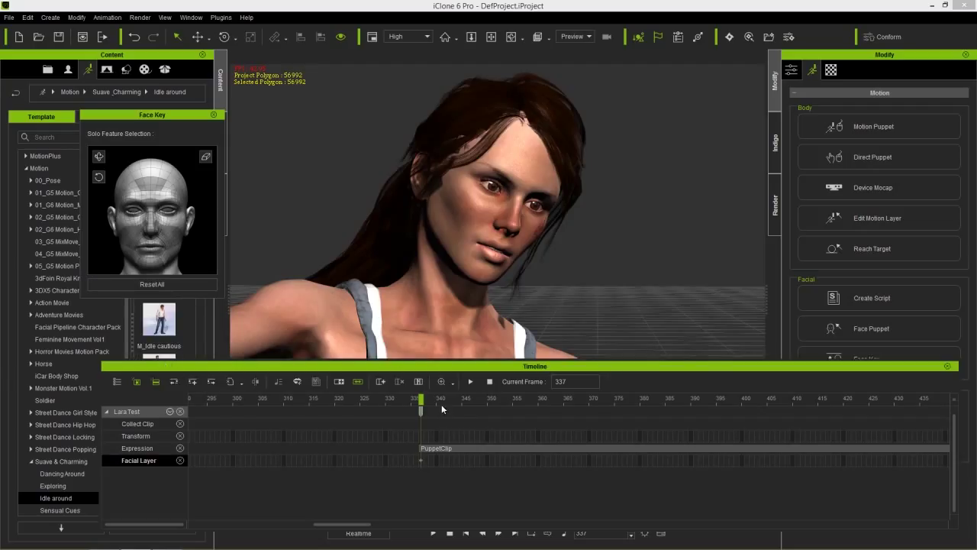
Step: On the Facial Layer, key a pose for one eyebrow at frame 375 and a full face reset at frame 403
drag(438, 402, 613, 403)
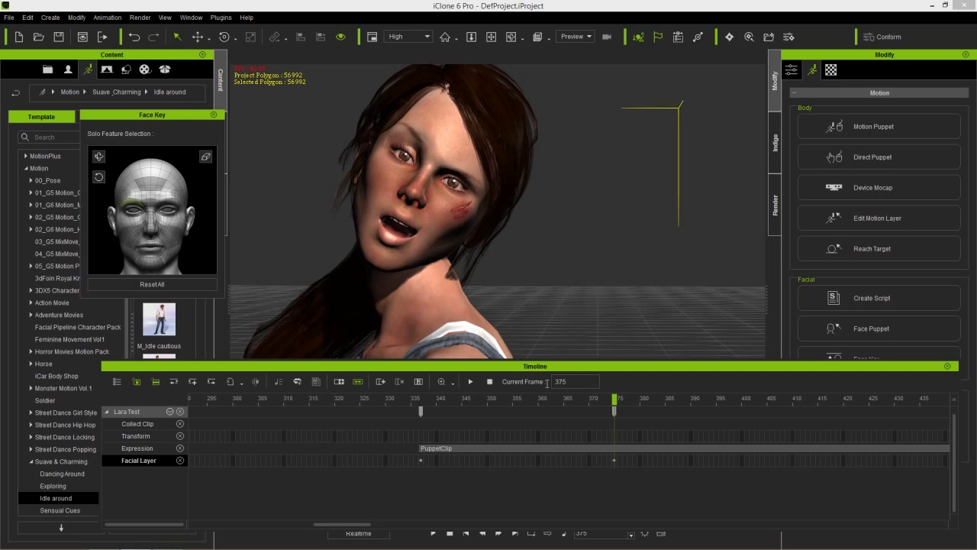
drag(511, 410, 755, 387)
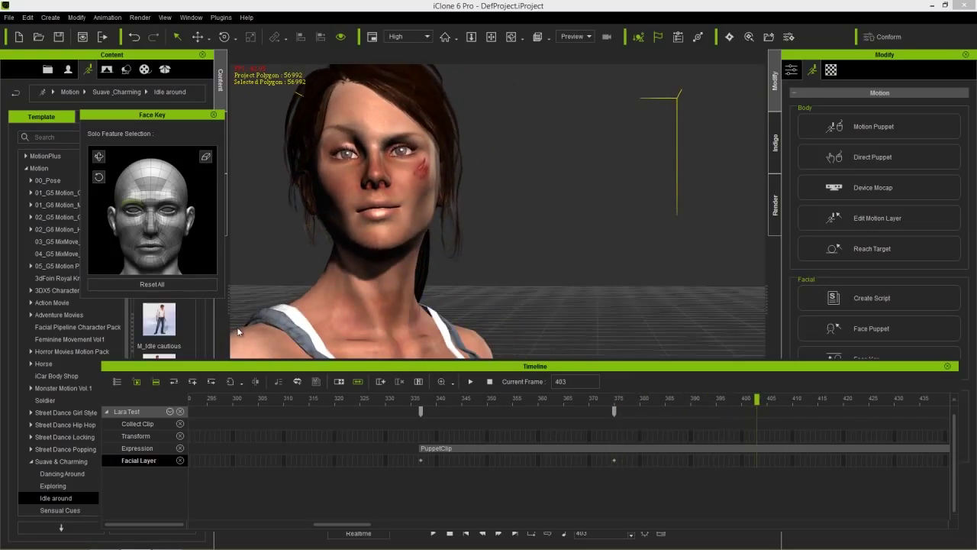
click(164, 284)
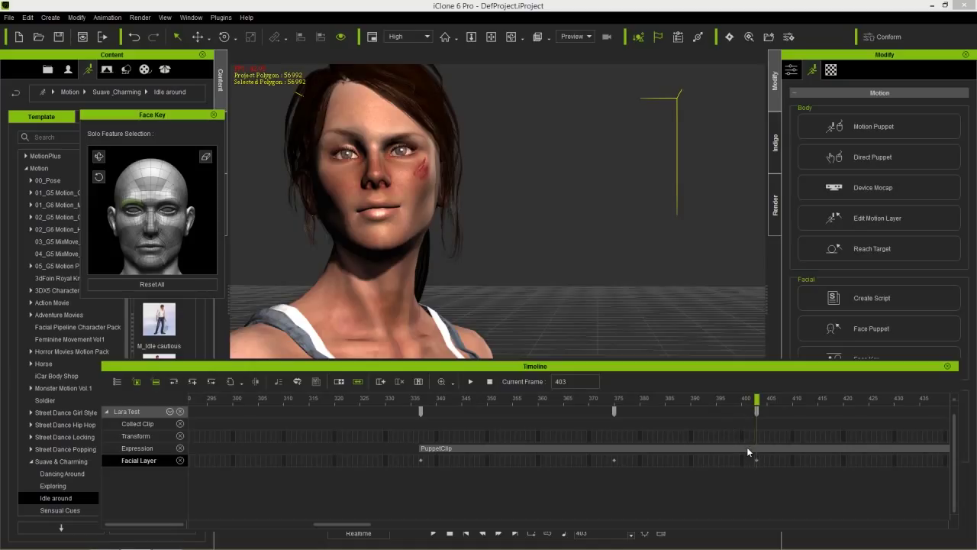
drag(550, 400, 622, 410)
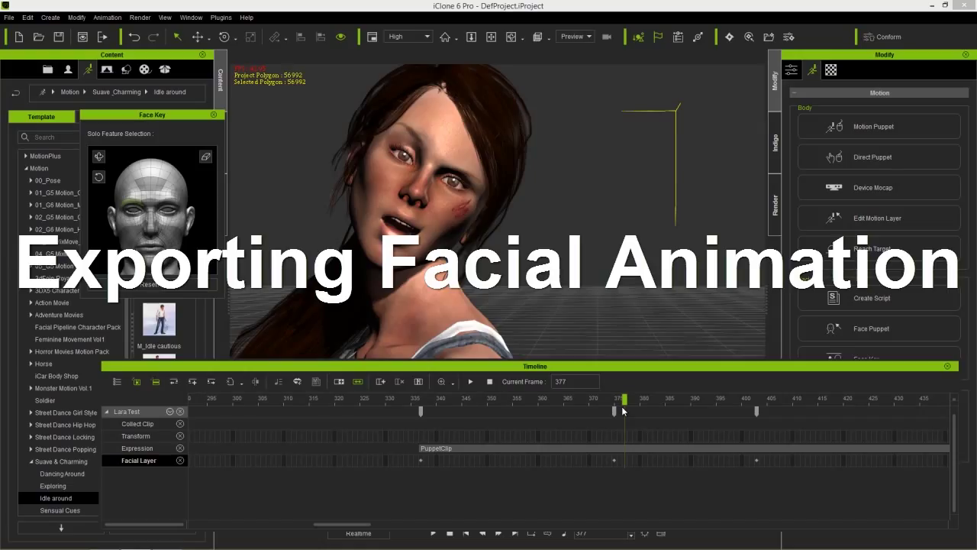
Step: Close the Face Key editor and show the Motion track for Lara Test across the full length of the animation
click(215, 116)
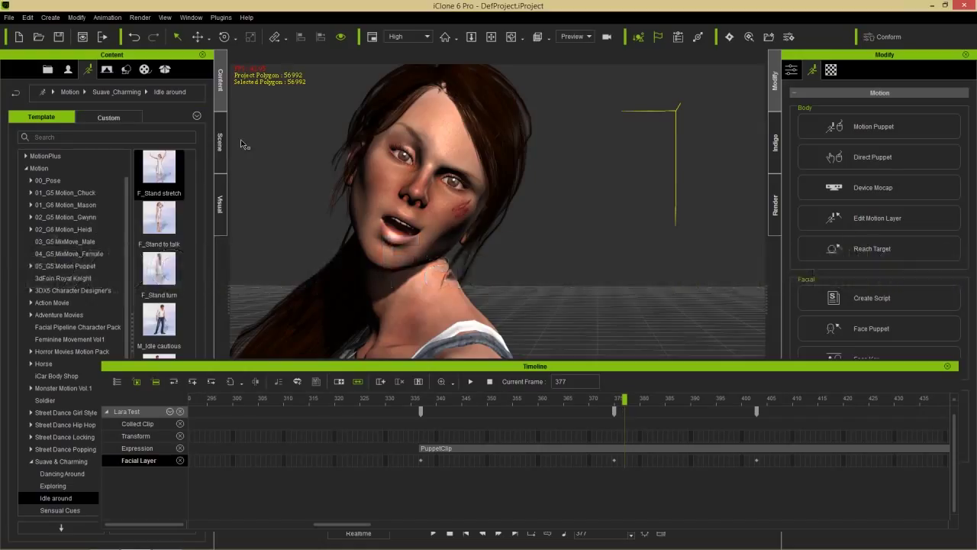
scroll(352, 437, down, 3)
scroll(374, 430, down, 4)
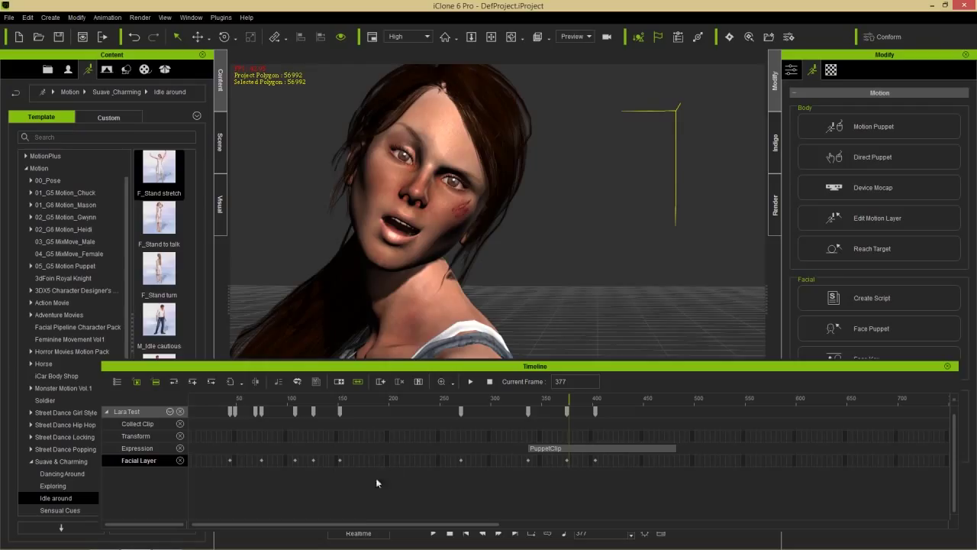
click(318, 525)
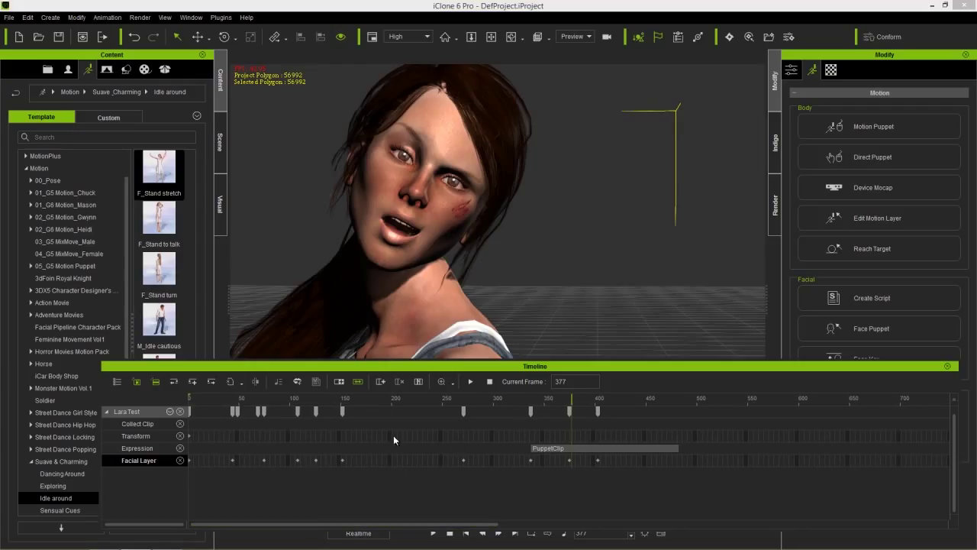
drag(567, 399, 726, 397)
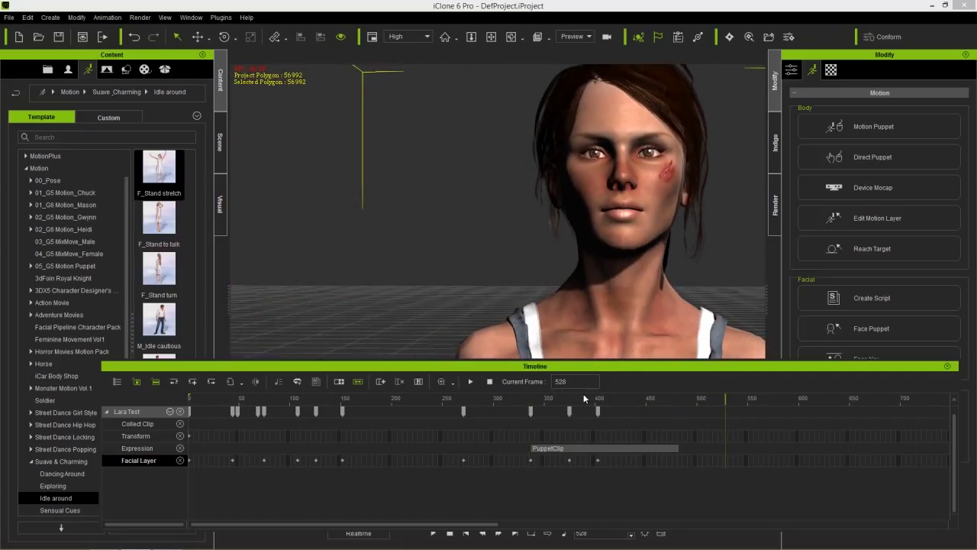
click(171, 412)
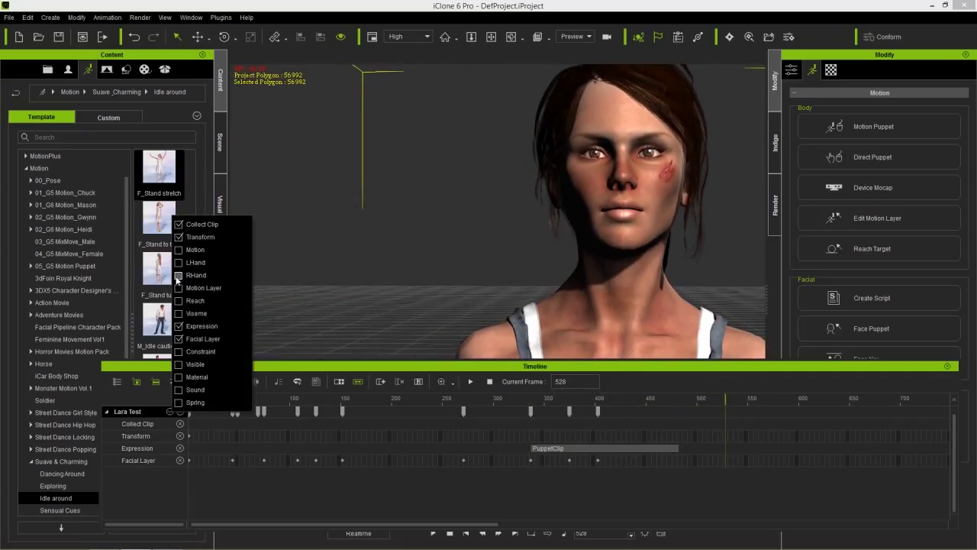
click(181, 250)
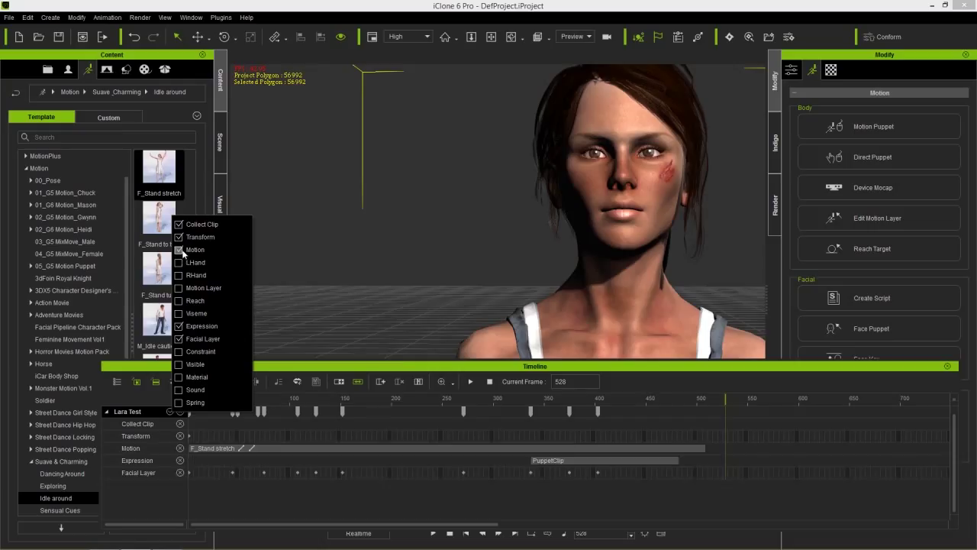
Step: Collect a clip from the start of the timeline to frame 506 and send it to 3DXchange as MotionPlus
click(643, 404)
click(687, 398)
drag(694, 398, 703, 398)
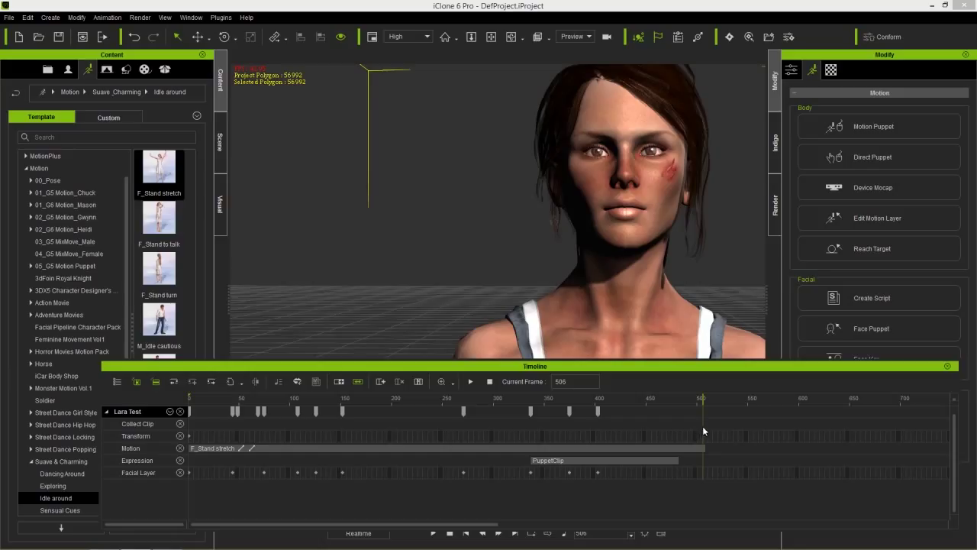
drag(703, 429, 177, 433)
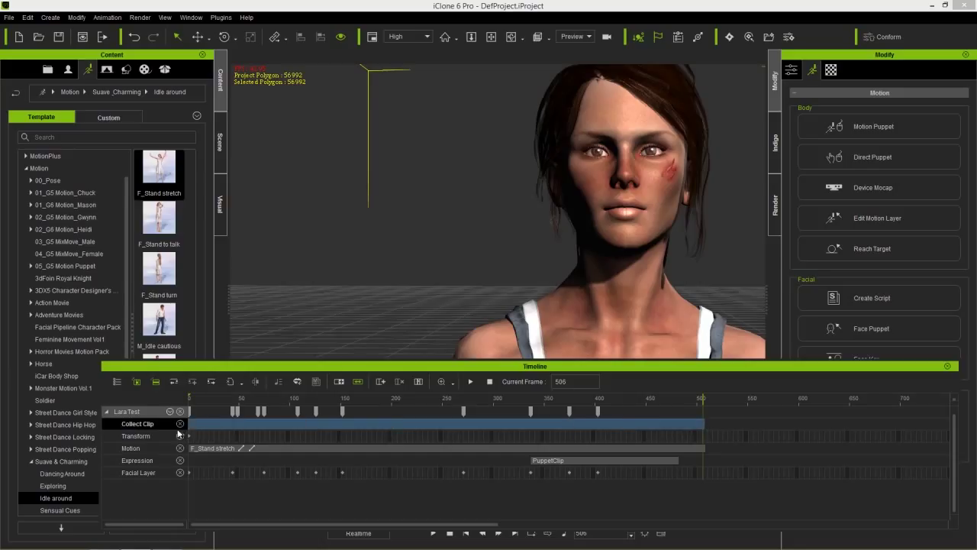
right_click(269, 426)
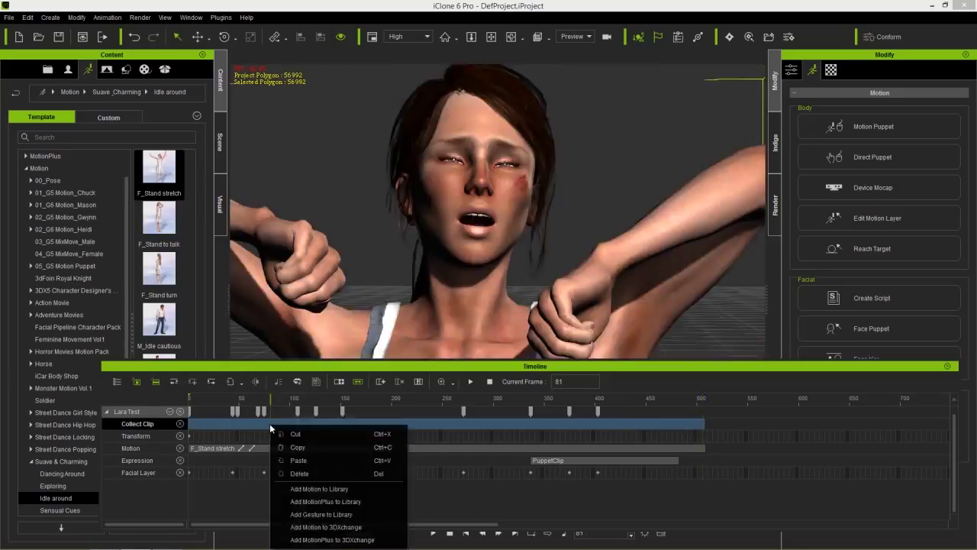
click(344, 539)
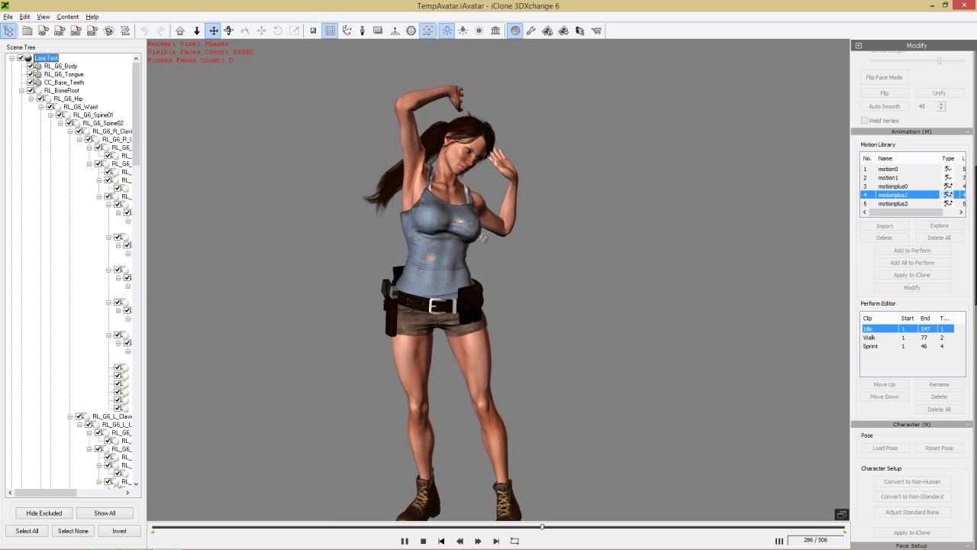
Step: Stop the running playback in 3DXchange, then preview motionplus2 from the Motion Library and return it to the first frame
scroll(519, 229, up, 3)
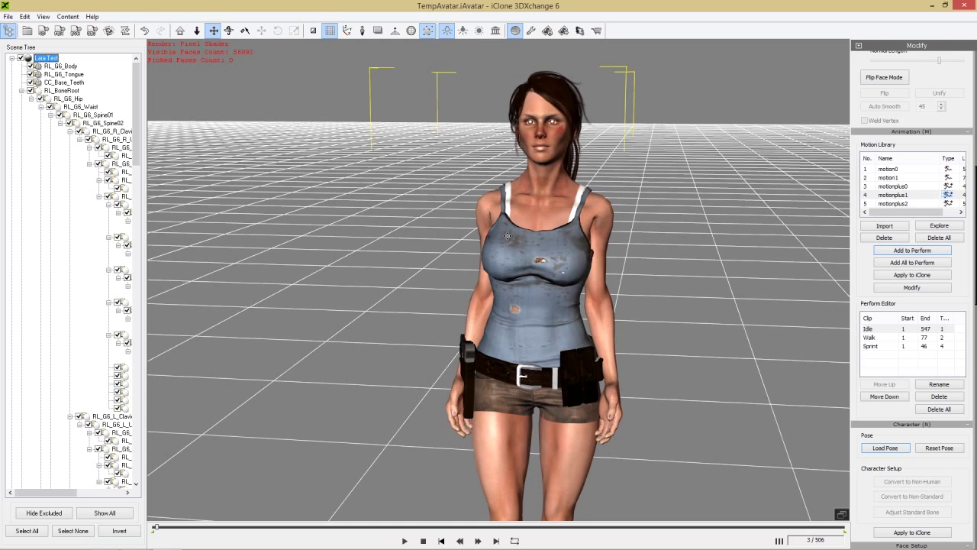
click(426, 541)
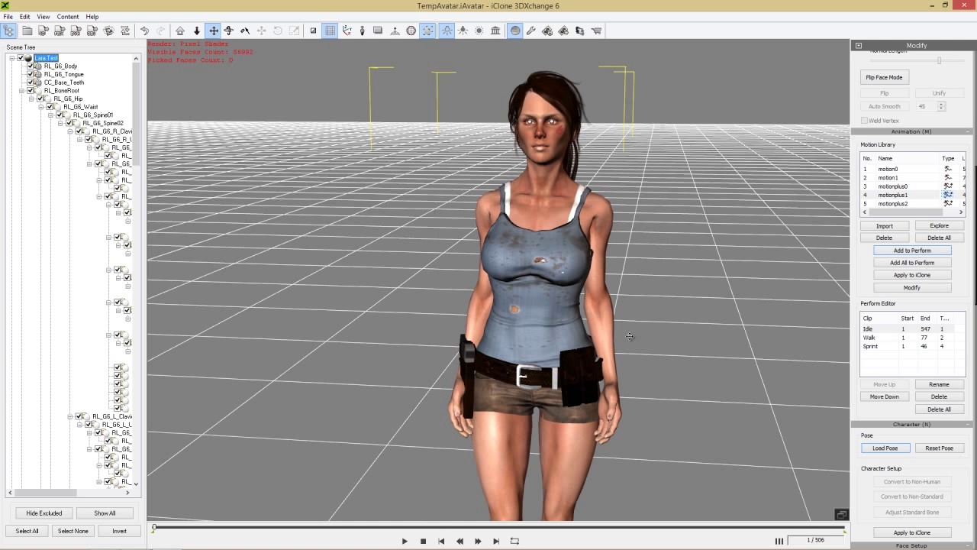
click(948, 195)
click(895, 204)
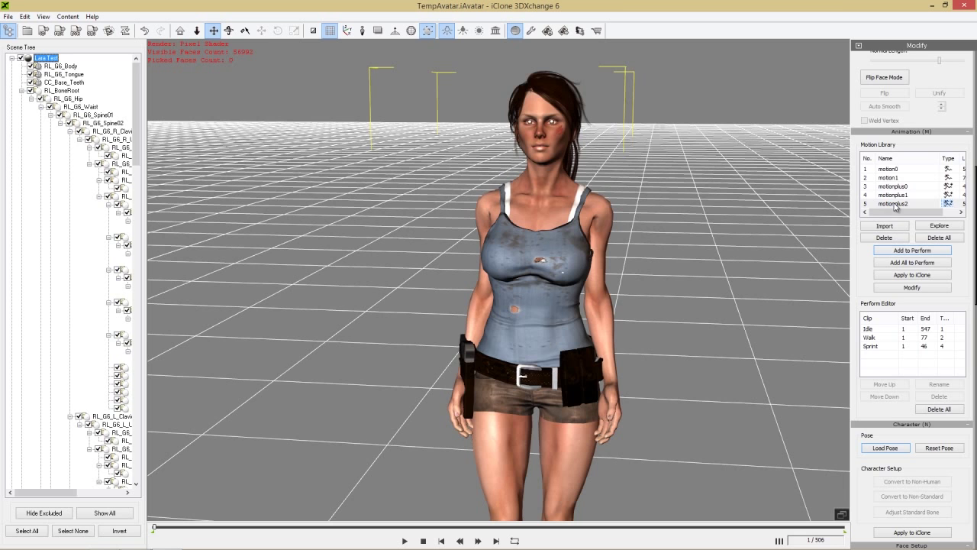
double_click(895, 204)
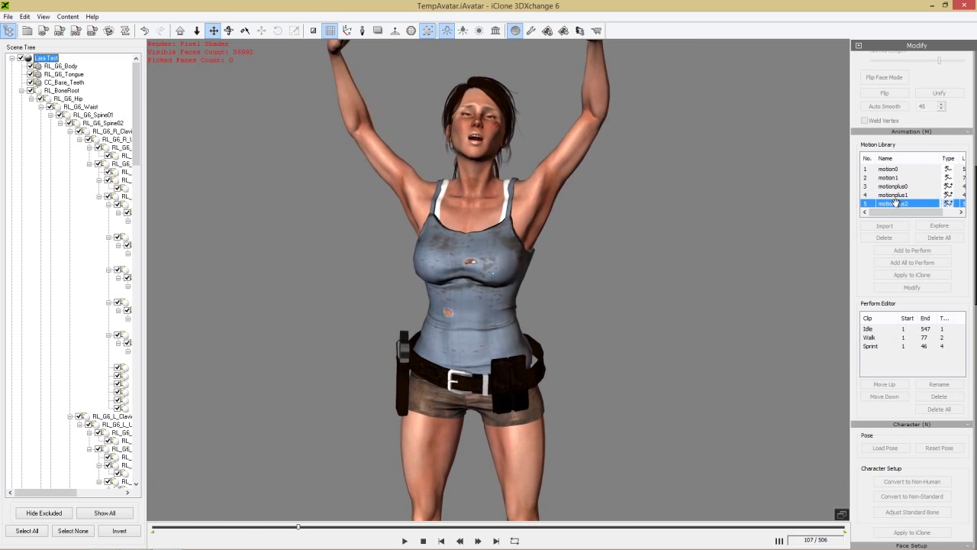
click(900, 201)
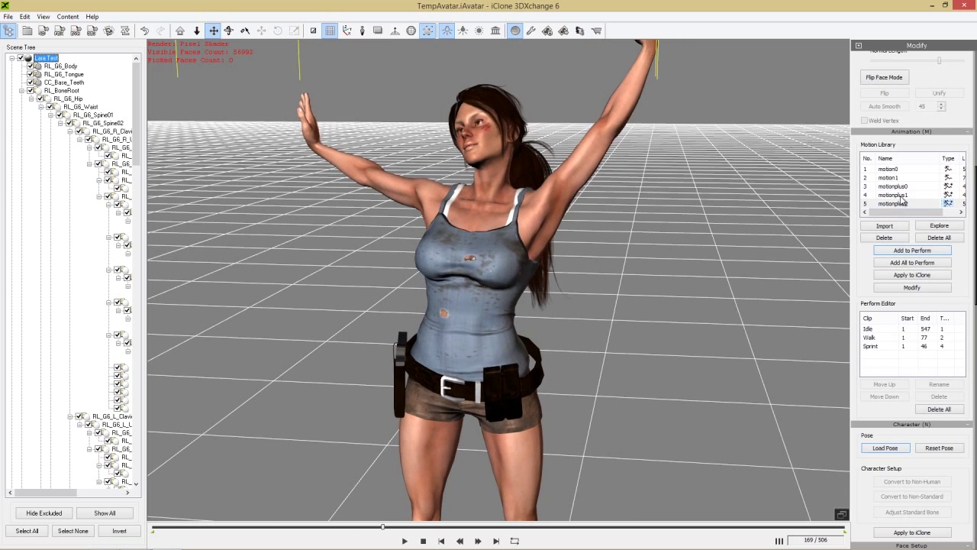
click(903, 202)
click(903, 202)
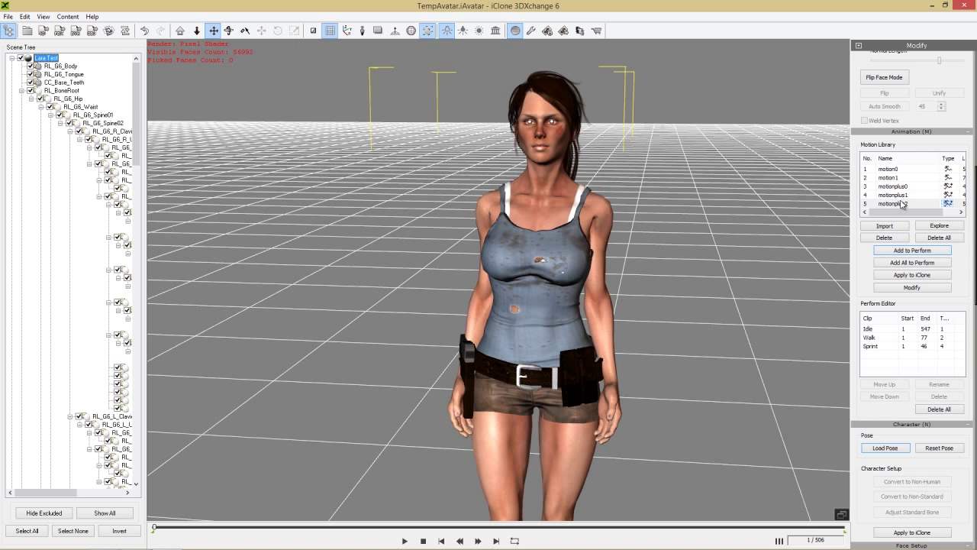
Step: Add motionplus2 to the character's perform list and name the clip Taunt
click(911, 252)
key(BackSpace)
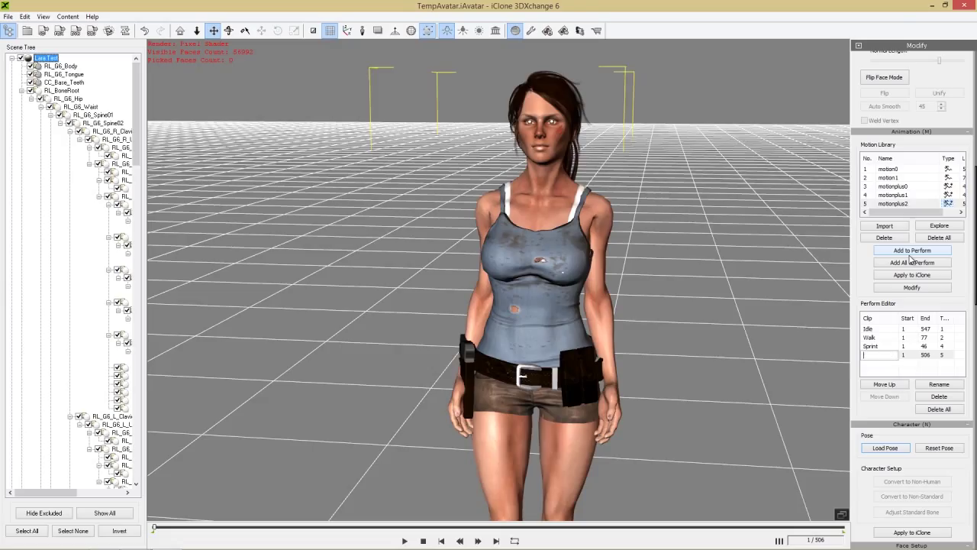
text(Taunt)
key(Return)
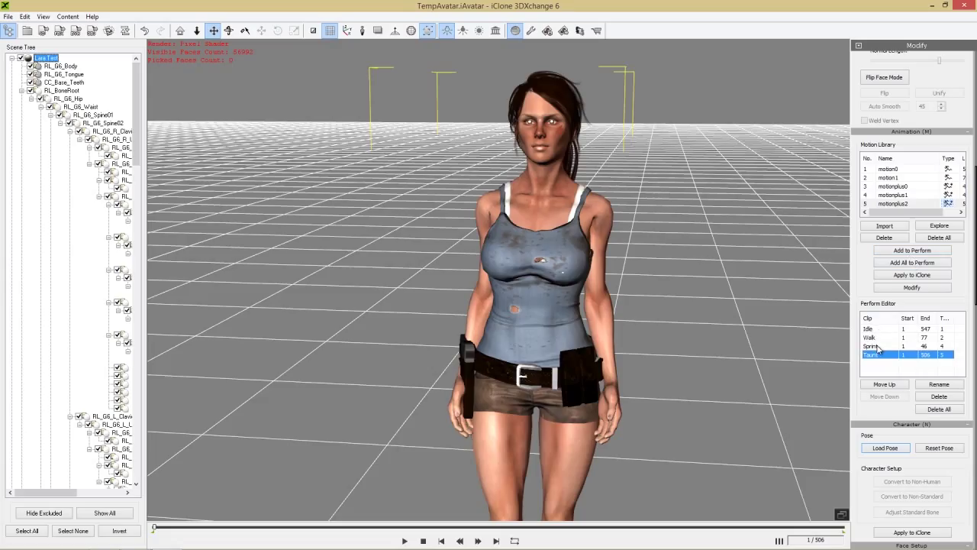
Step: Frame the character's head and upper body closely for checking the facial animation
right_drag(700, 234, 560, 286)
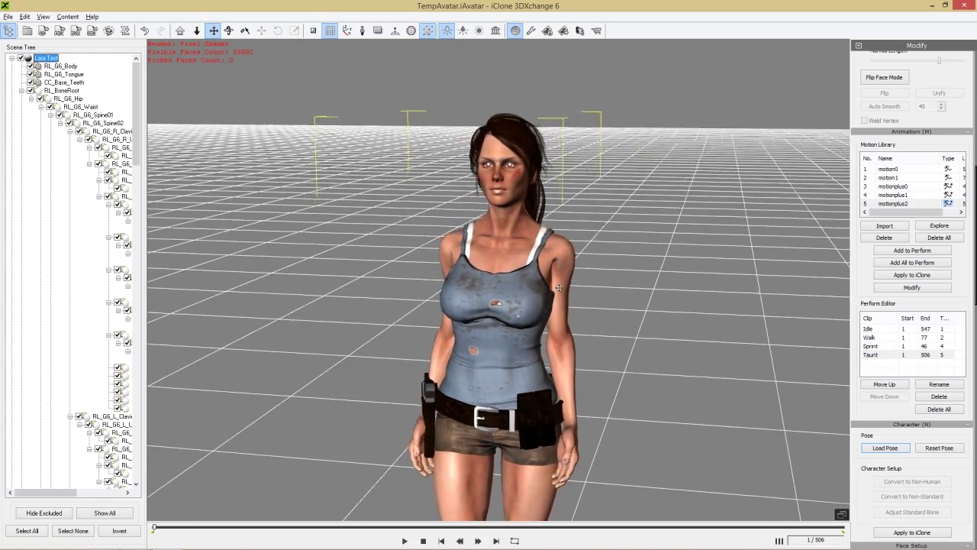
scroll(560, 285, up, 5)
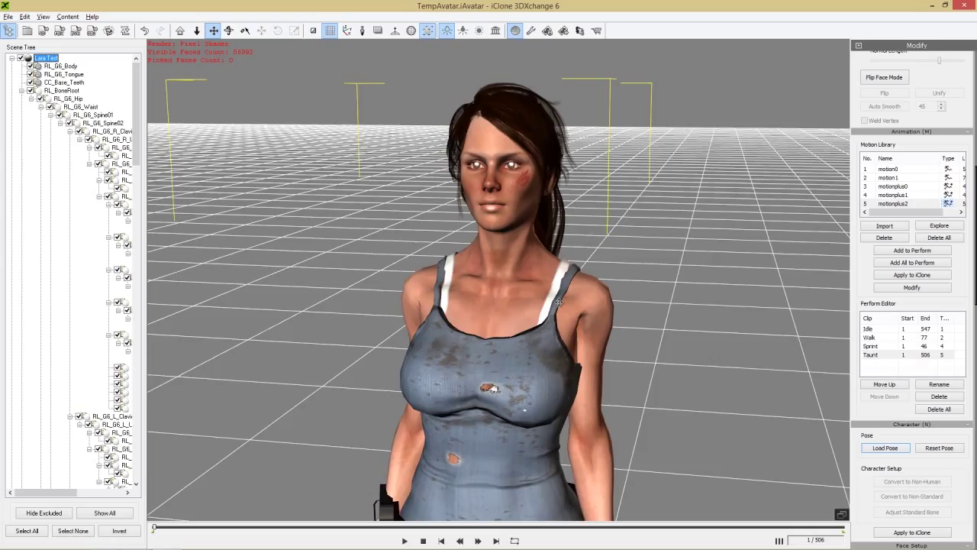